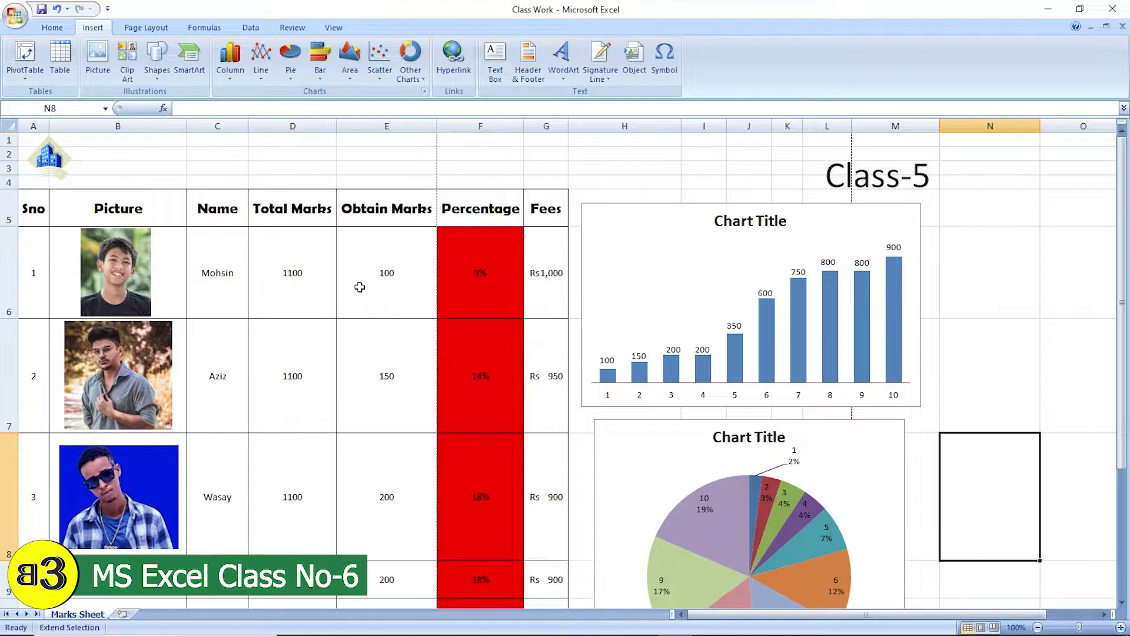
- Edit the heading text box from 'Class-5' to 'Class-6', then return to the marks table
click(922, 190)
key(BackSpace)
text(6)
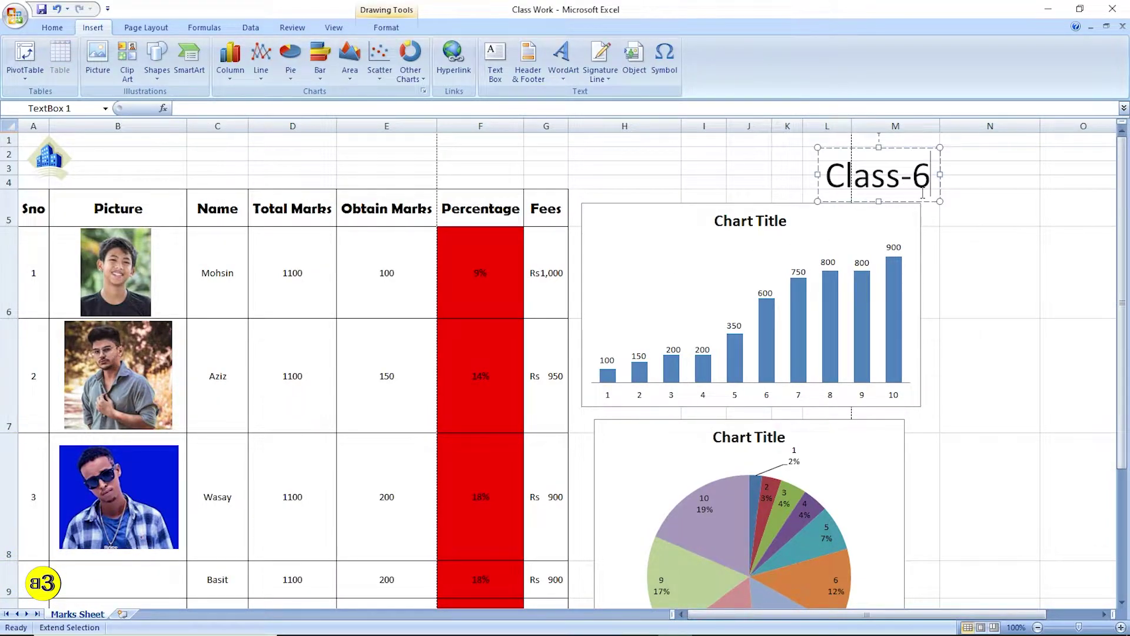
click(676, 154)
click(519, 170)
key(Escape)
scroll(411, 208, down, 1)
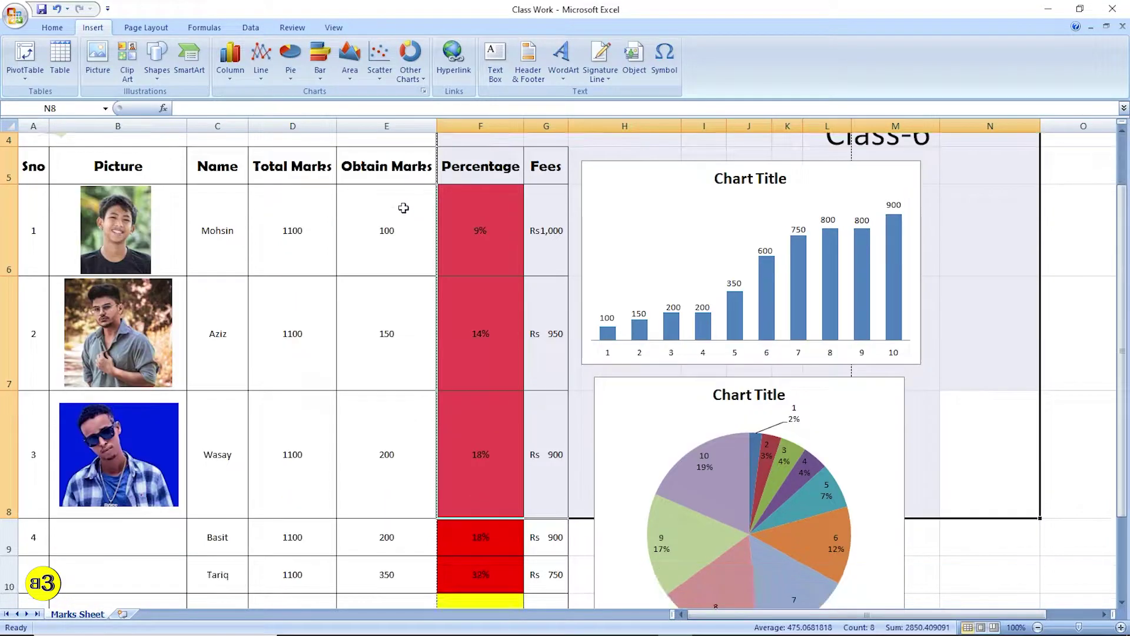
click(407, 209)
click(373, 290)
scroll(406, 360, up, 1)
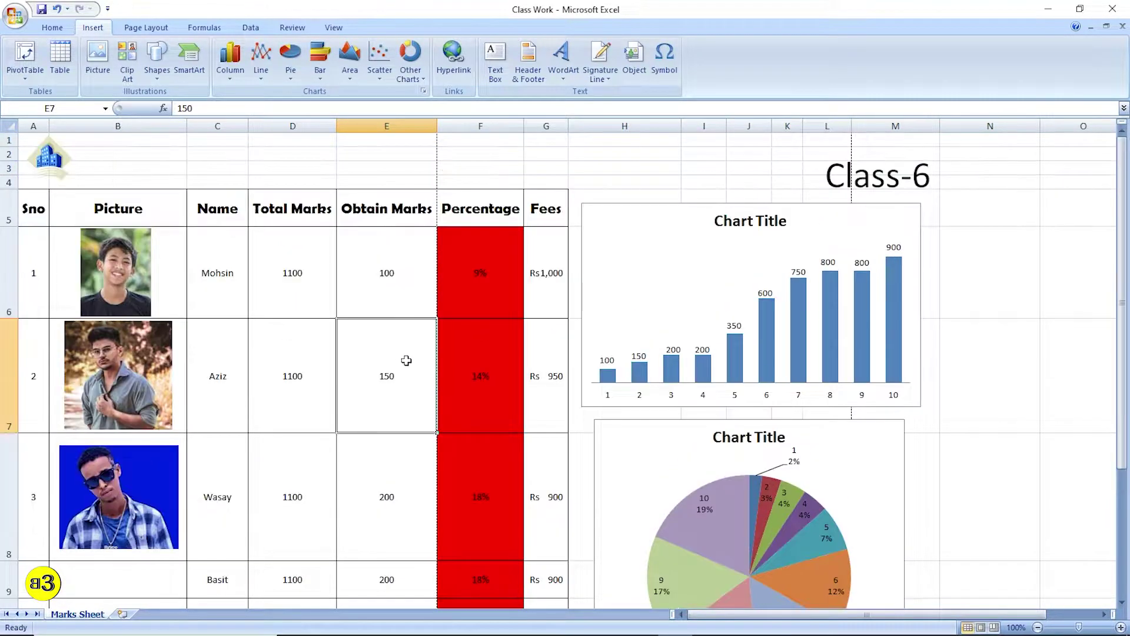
scroll(416, 371, down, 1)
scroll(468, 369, down, 1)
scroll(519, 371, up, 1)
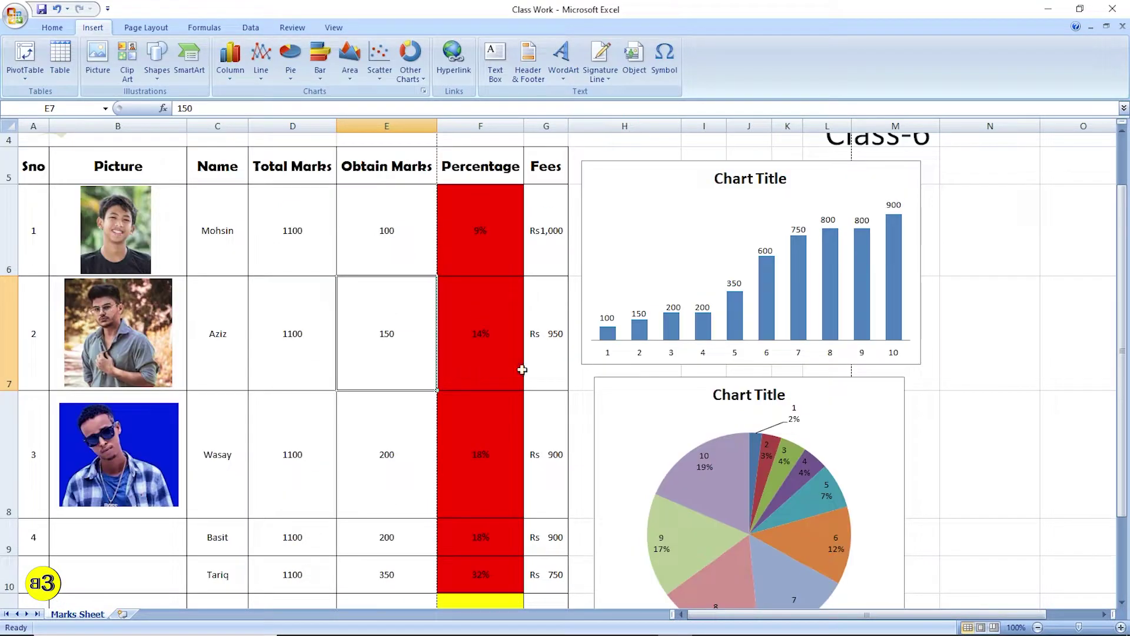
click(687, 187)
scroll(714, 285, down, 1)
scroll(657, 259, up, 1)
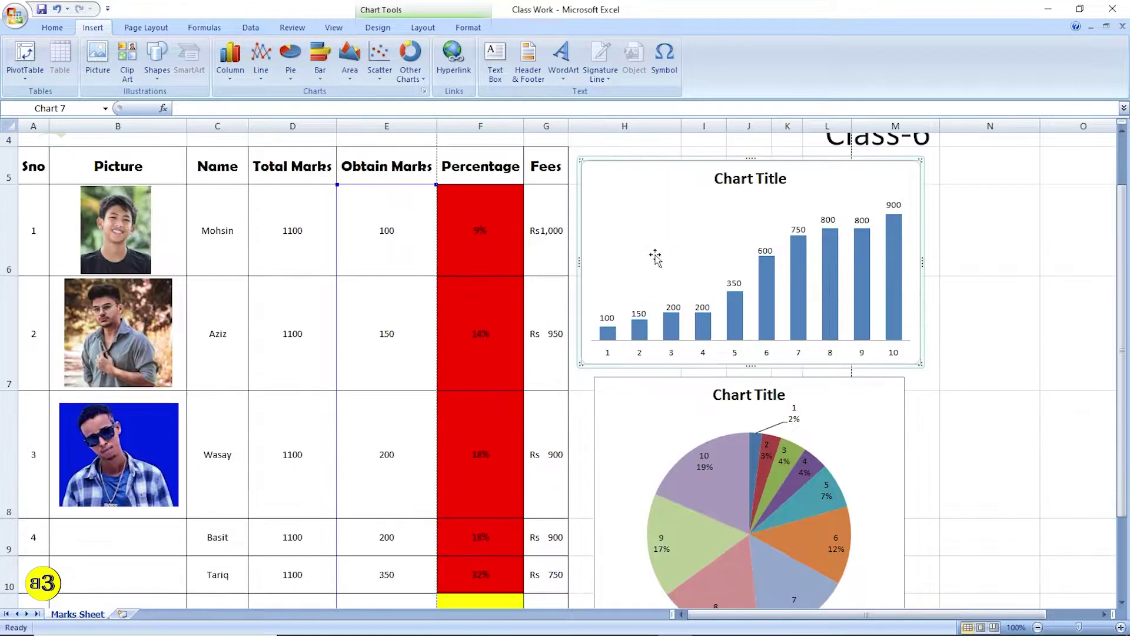
scroll(687, 358, down, 1)
click(656, 283)
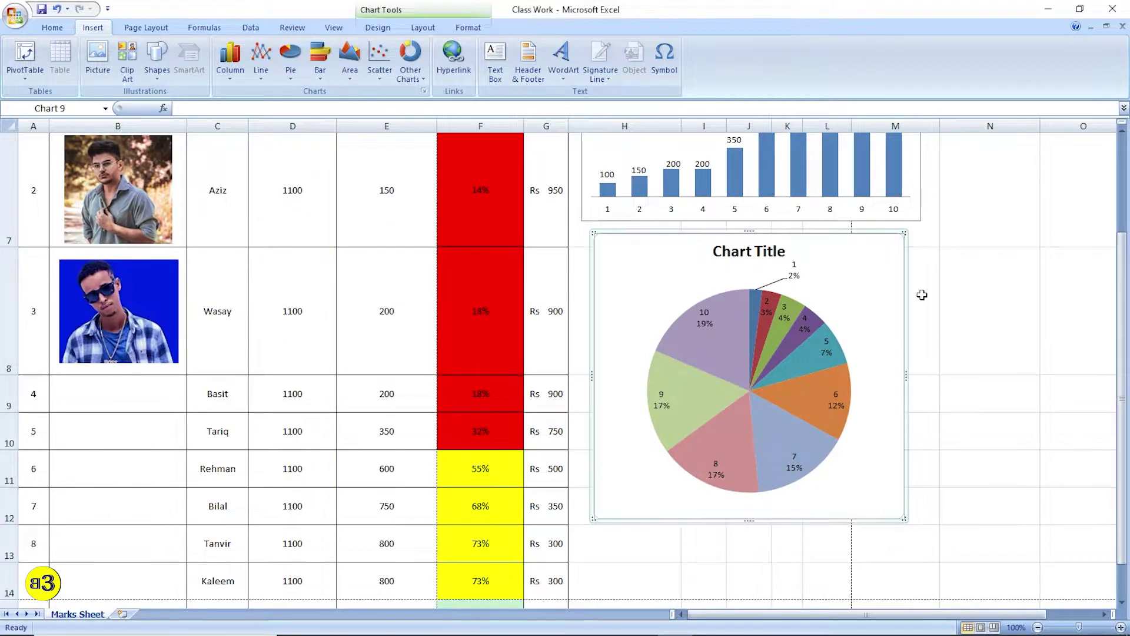
click(960, 309)
scroll(959, 312, up, 1)
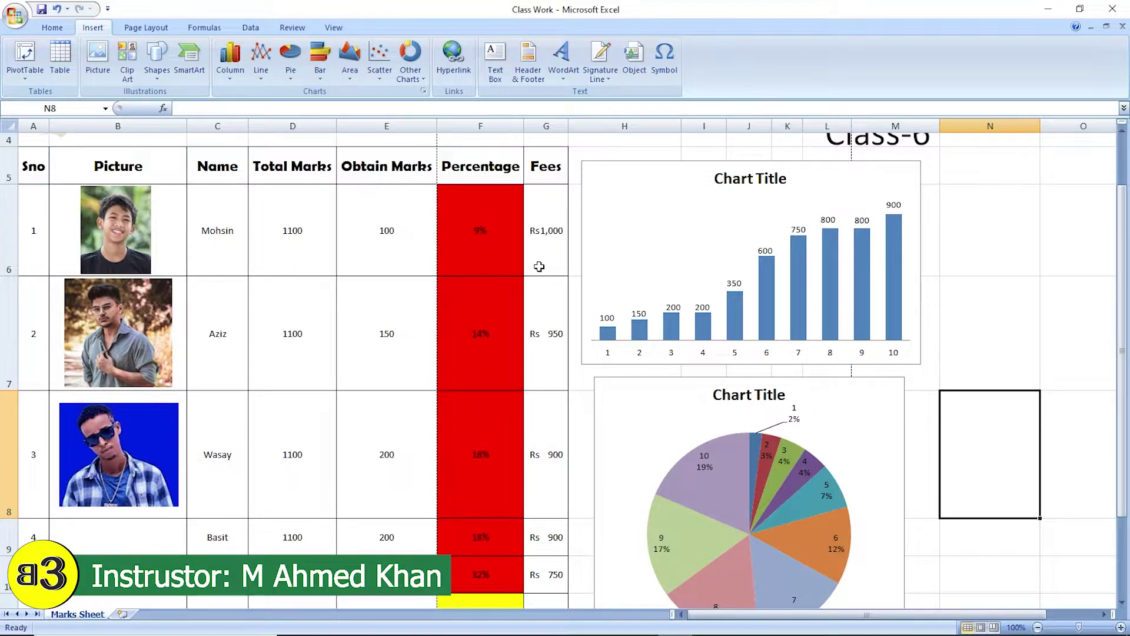
scroll(506, 269, up, 1)
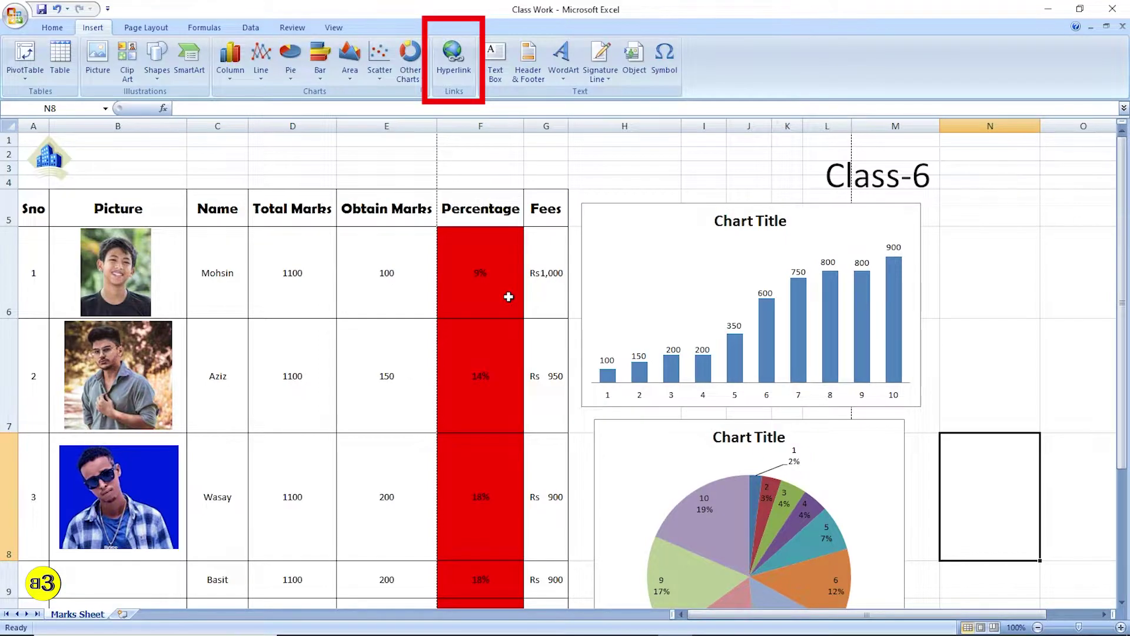
scroll(510, 297, down, 2)
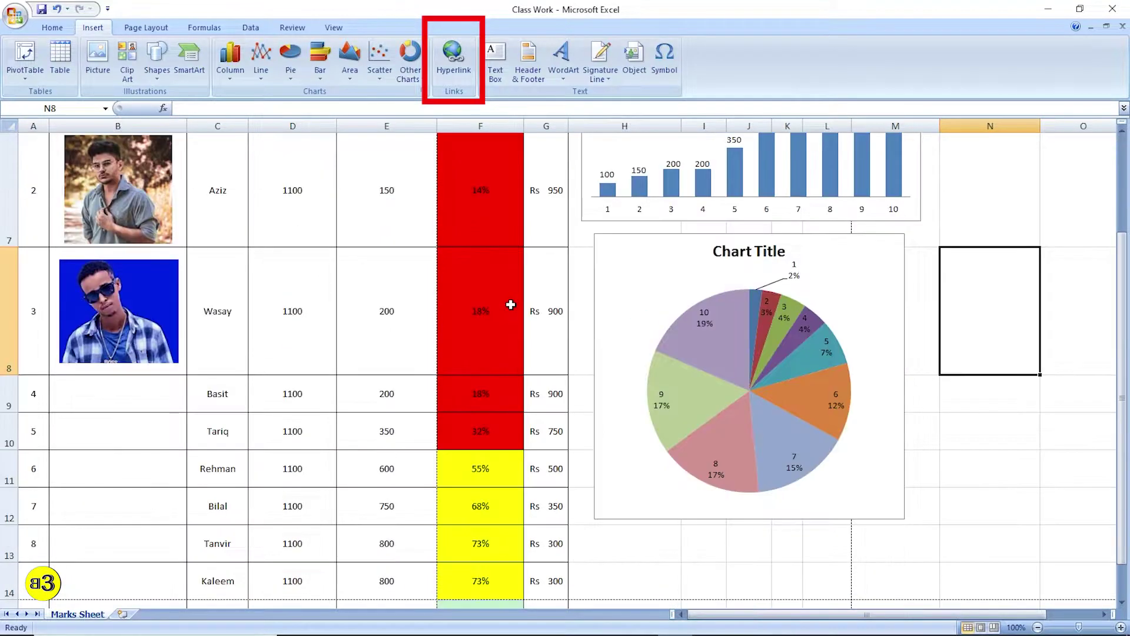
scroll(510, 303, up, 1)
scroll(511, 304, up, 1)
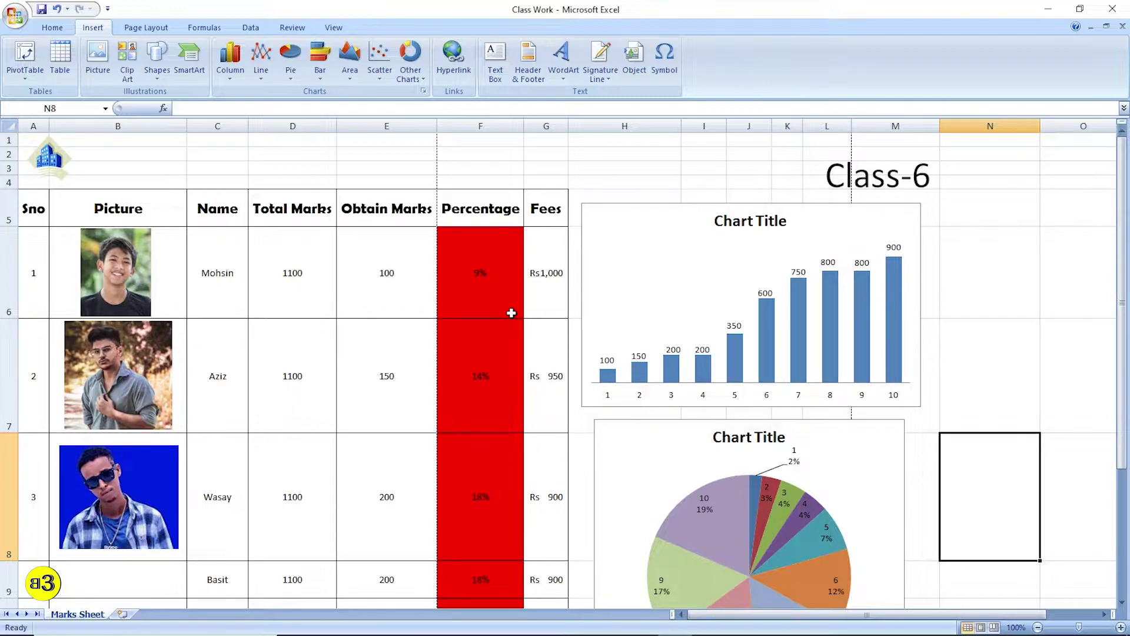
scroll(444, 245, down, 3)
scroll(442, 251, up, 2)
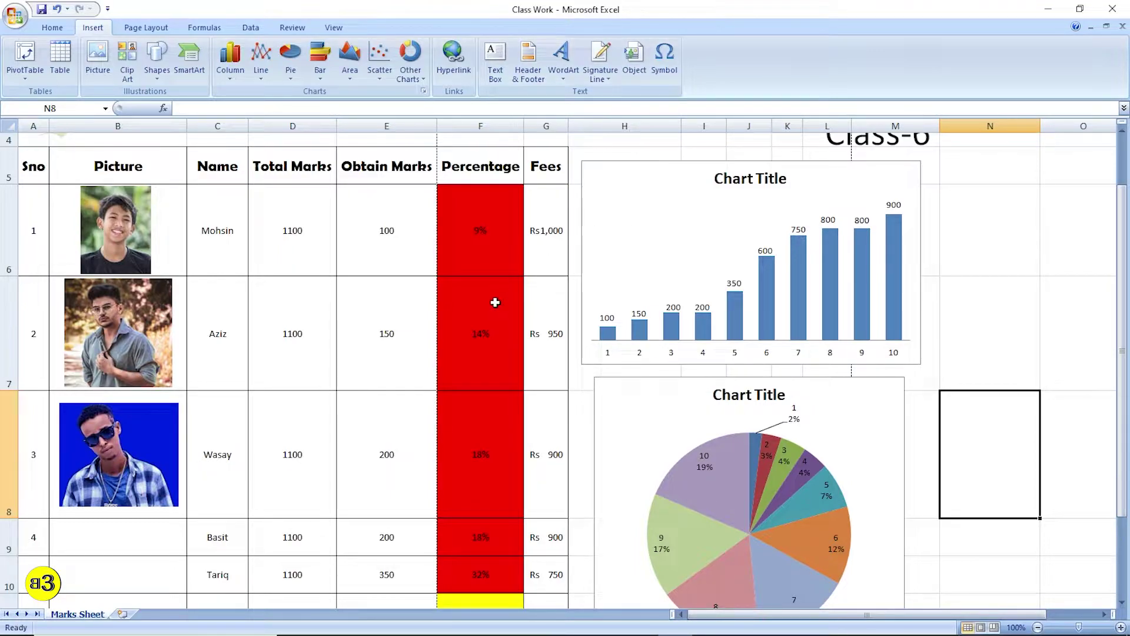
- Drag the column chart and the pie chart further to the right
click(677, 168)
drag(669, 162, 777, 157)
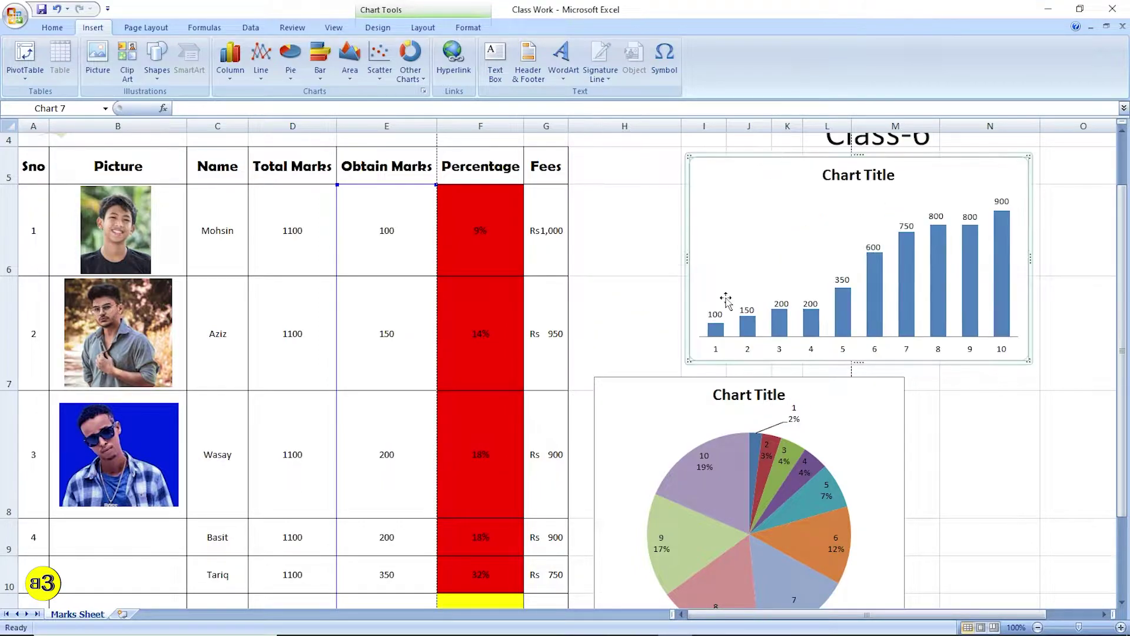
click(661, 372)
drag(648, 377, 747, 374)
click(624, 313)
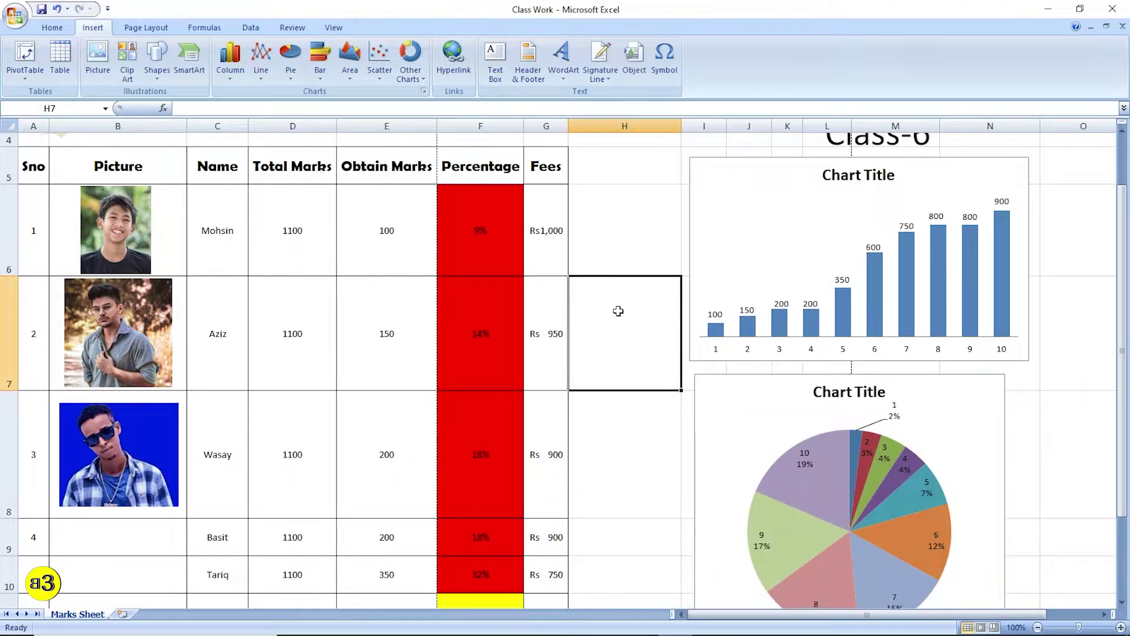
- Mark Mohsin's row from A6 to G6, then pick cell H6 beside it
click(633, 229)
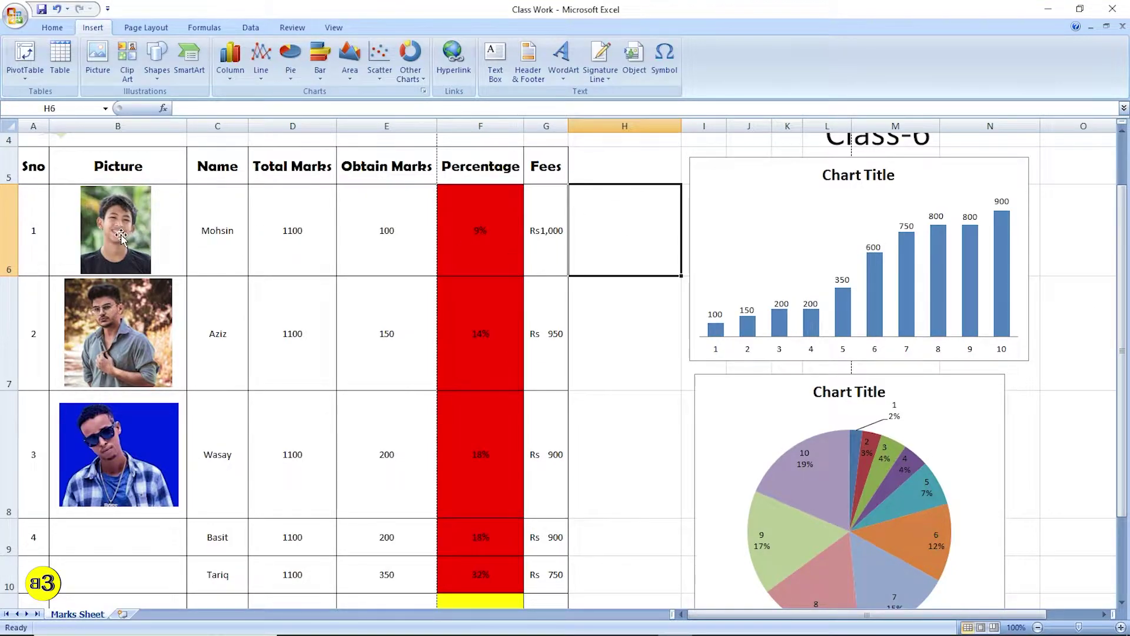
drag(554, 225, 33, 227)
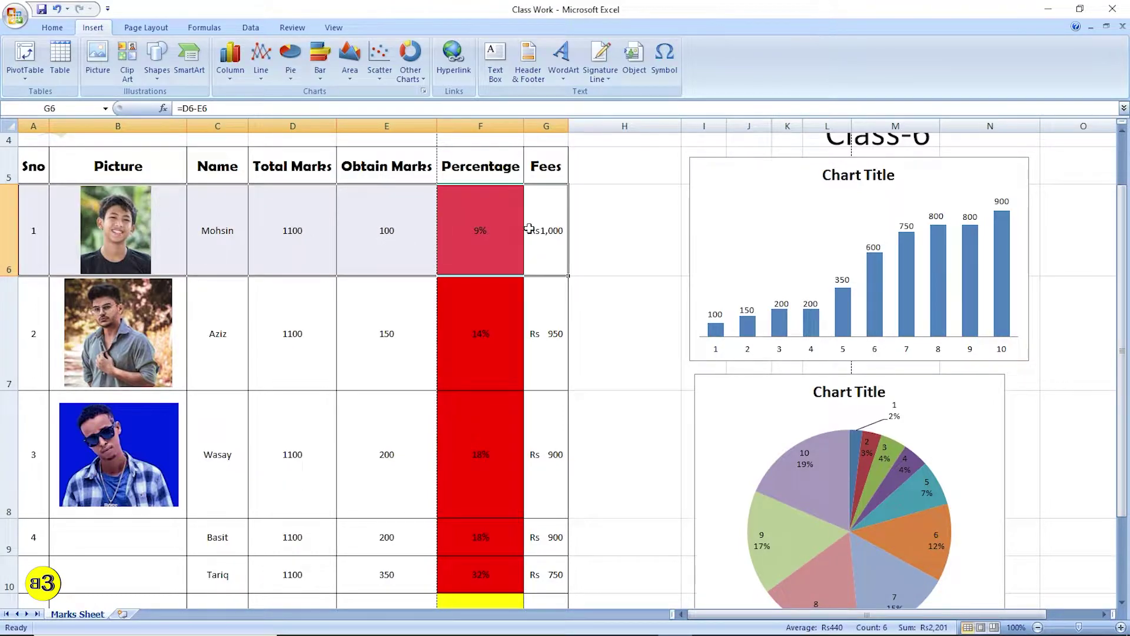
click(619, 228)
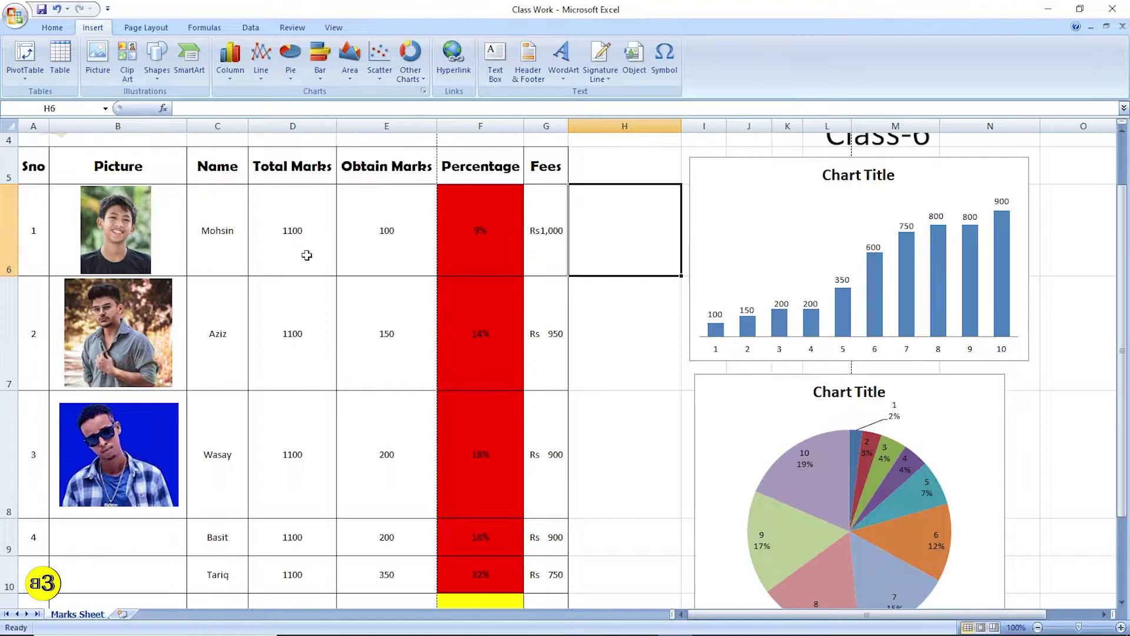
drag(33, 229, 548, 225)
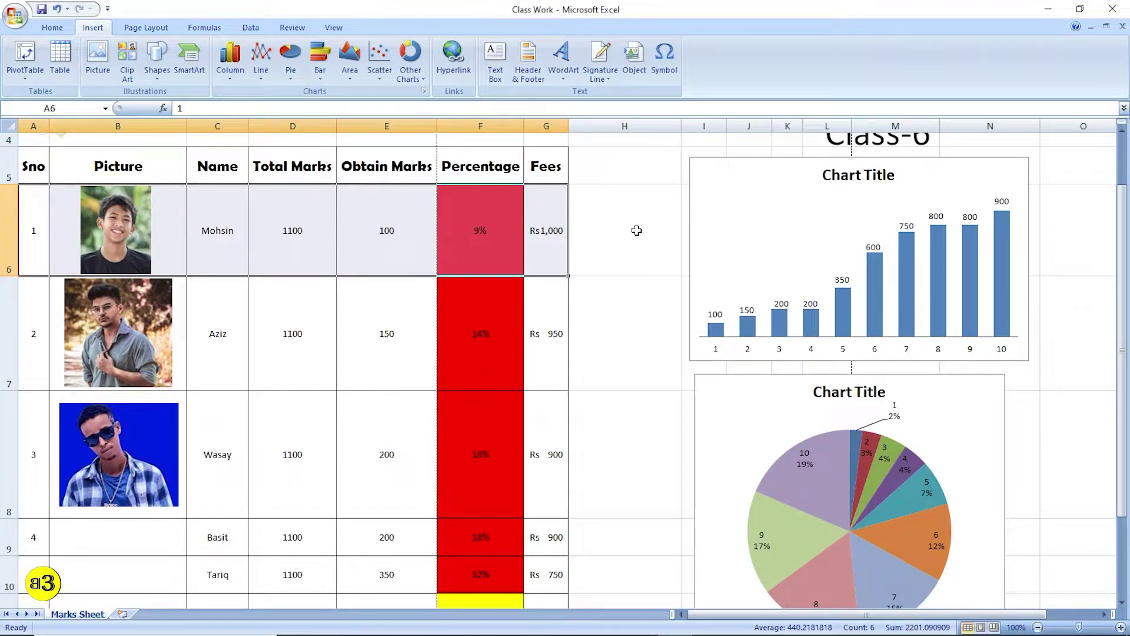
click(610, 237)
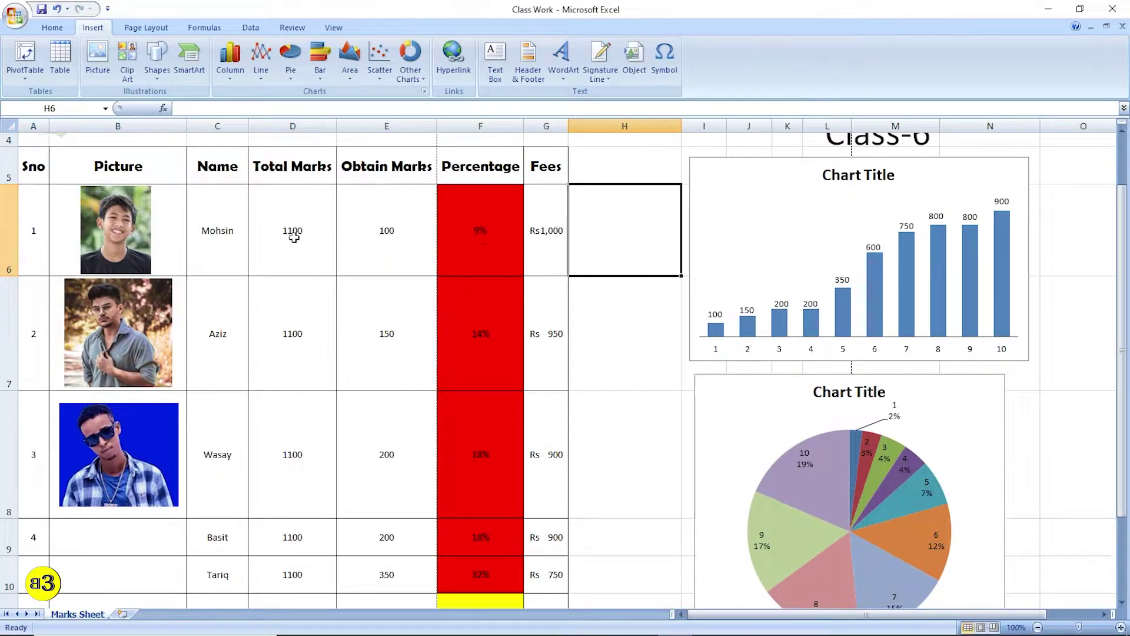
drag(225, 233, 527, 235)
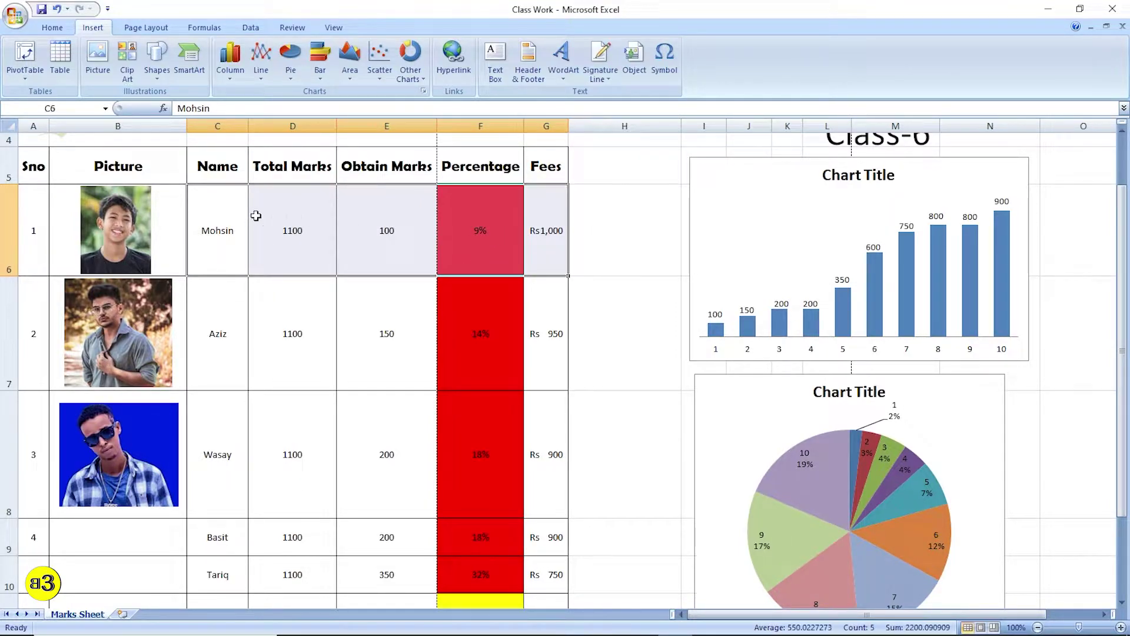
click(612, 233)
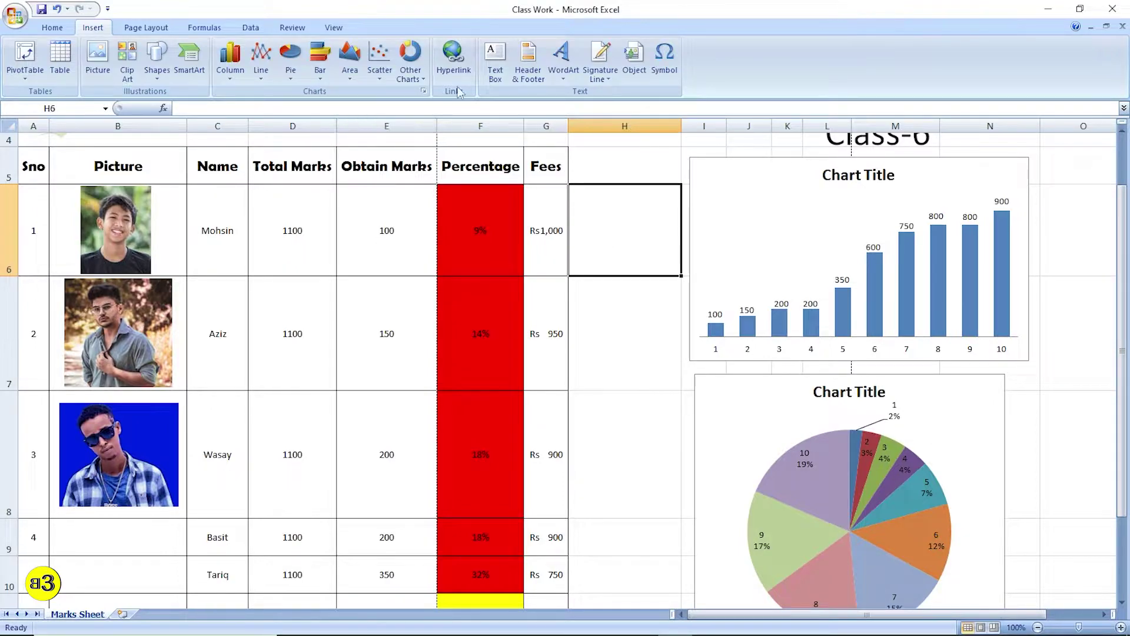
- Insert a hyperlink in H6 pointing to the Common Keywords.xlsx workbook
click(457, 63)
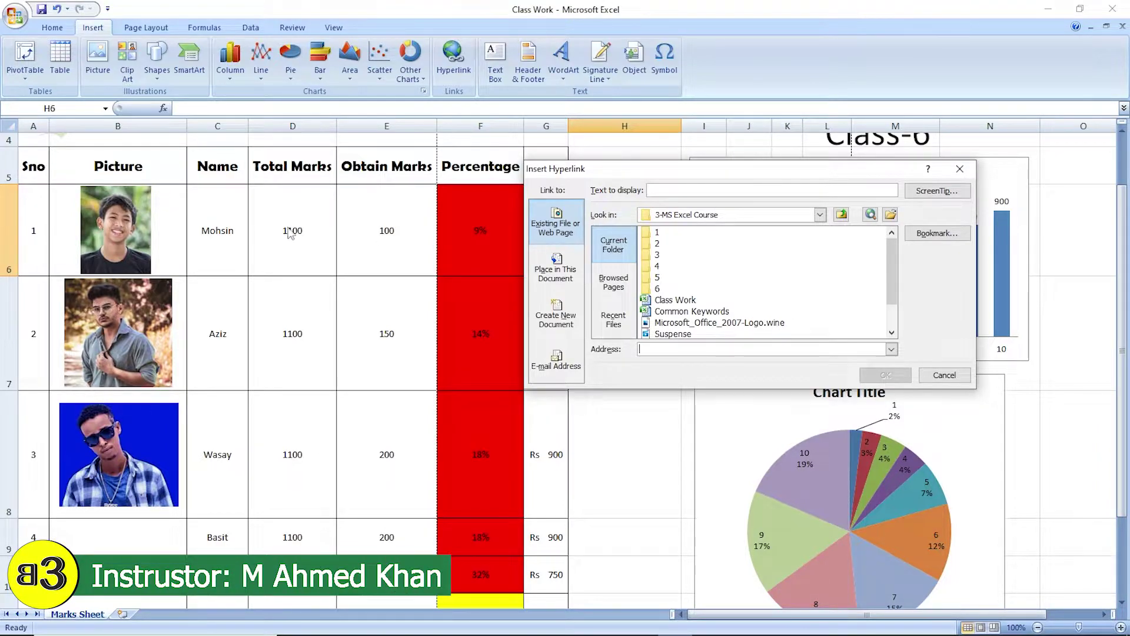
click(692, 314)
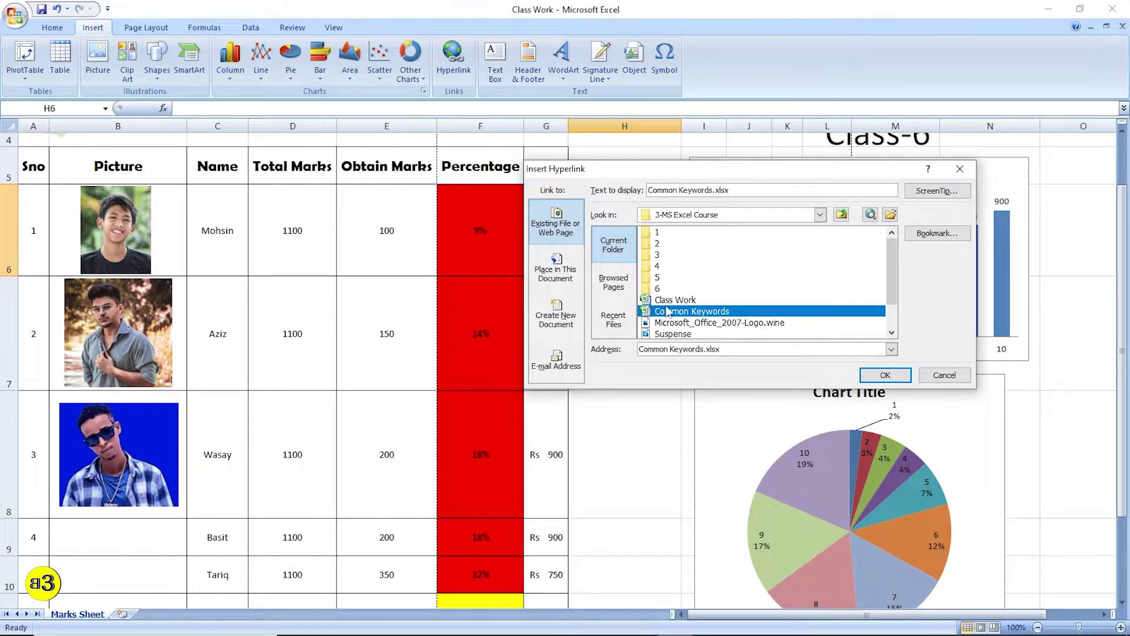
click(883, 378)
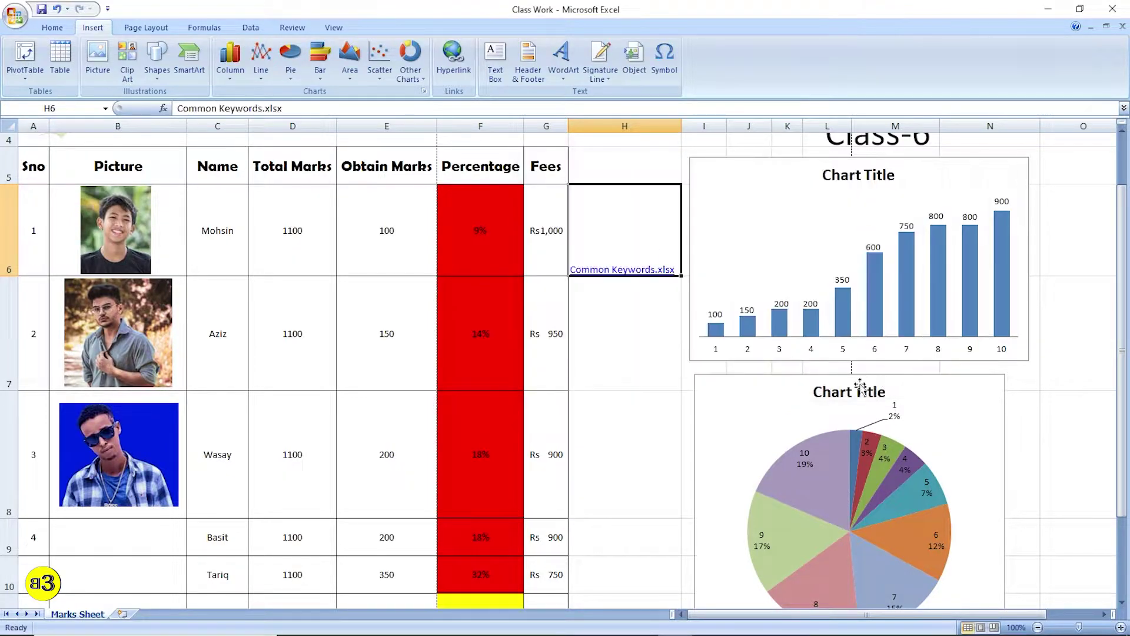
click(664, 430)
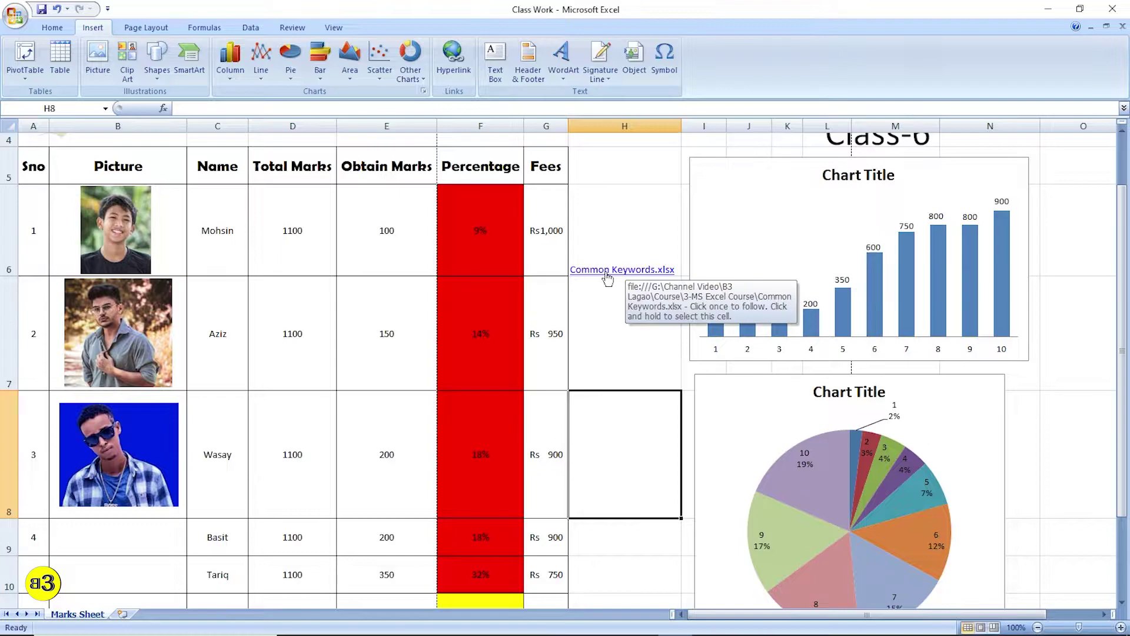
- Middle-align and center the Common Keywords link in H6, then mark Mohsin's row
click(624, 258)
click(52, 27)
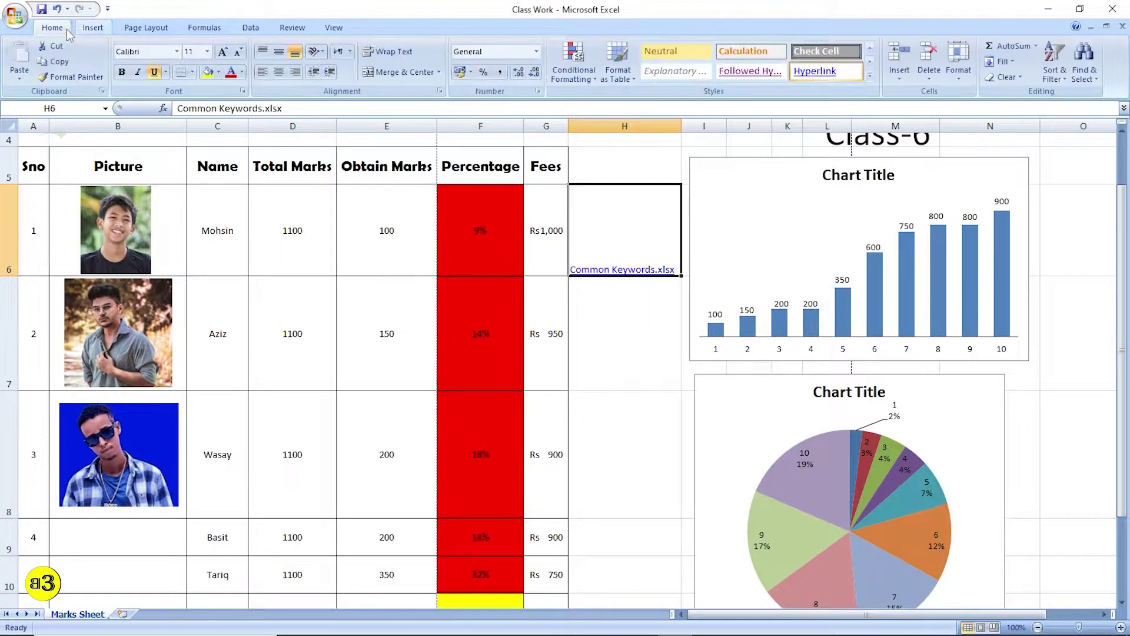
click(279, 53)
click(279, 71)
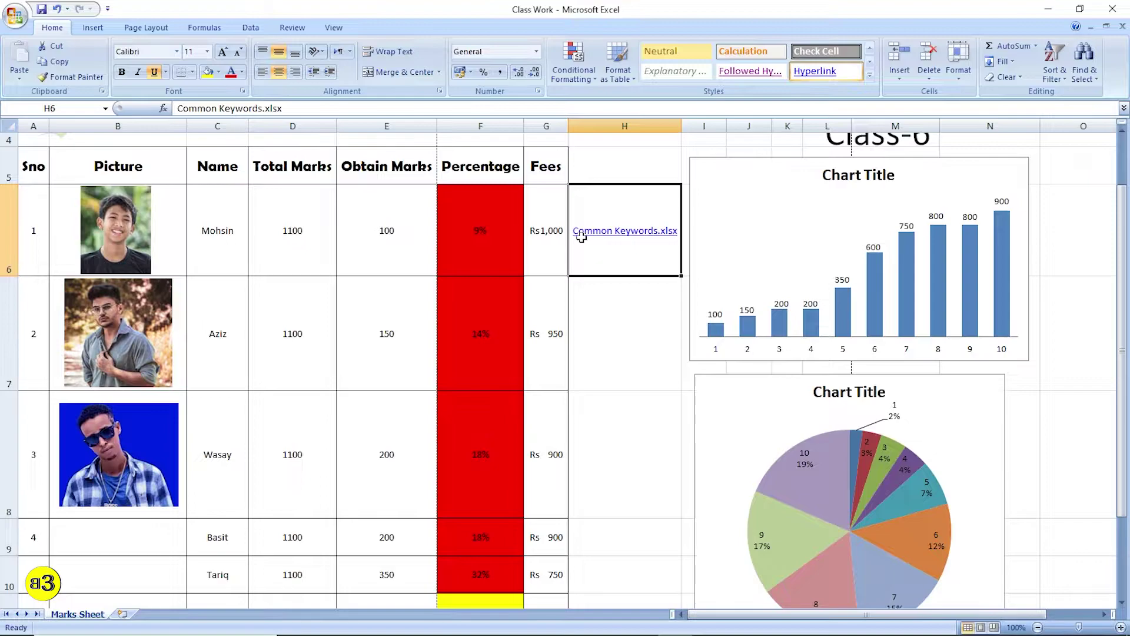
drag(34, 231, 540, 218)
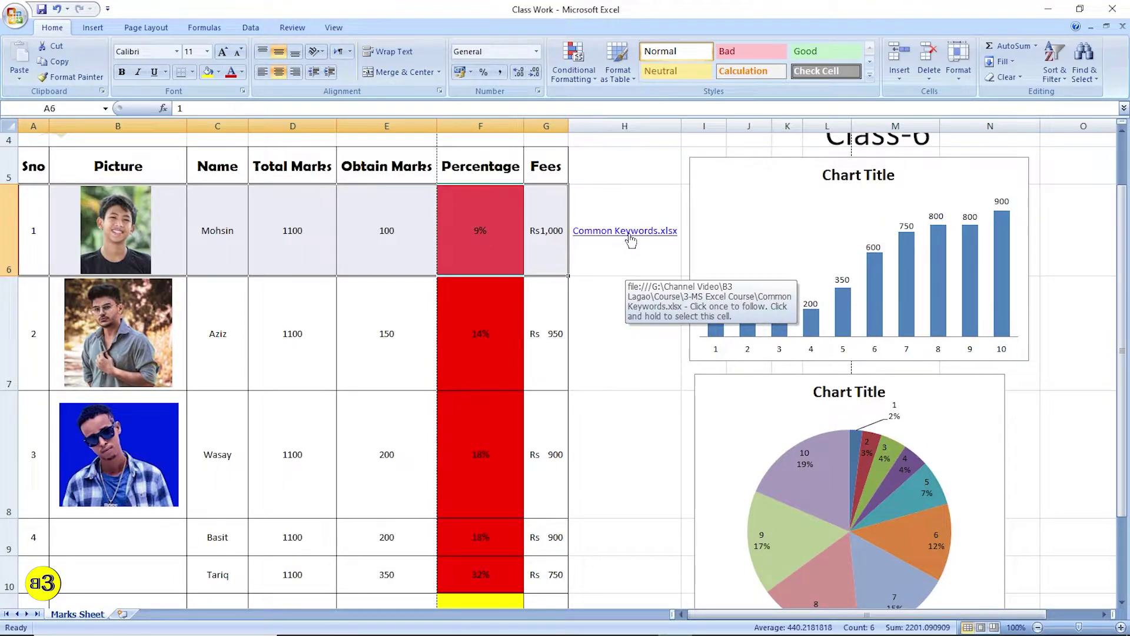
- Follow the link to the Common Keywords workbook, look it over, and close it
click(624, 234)
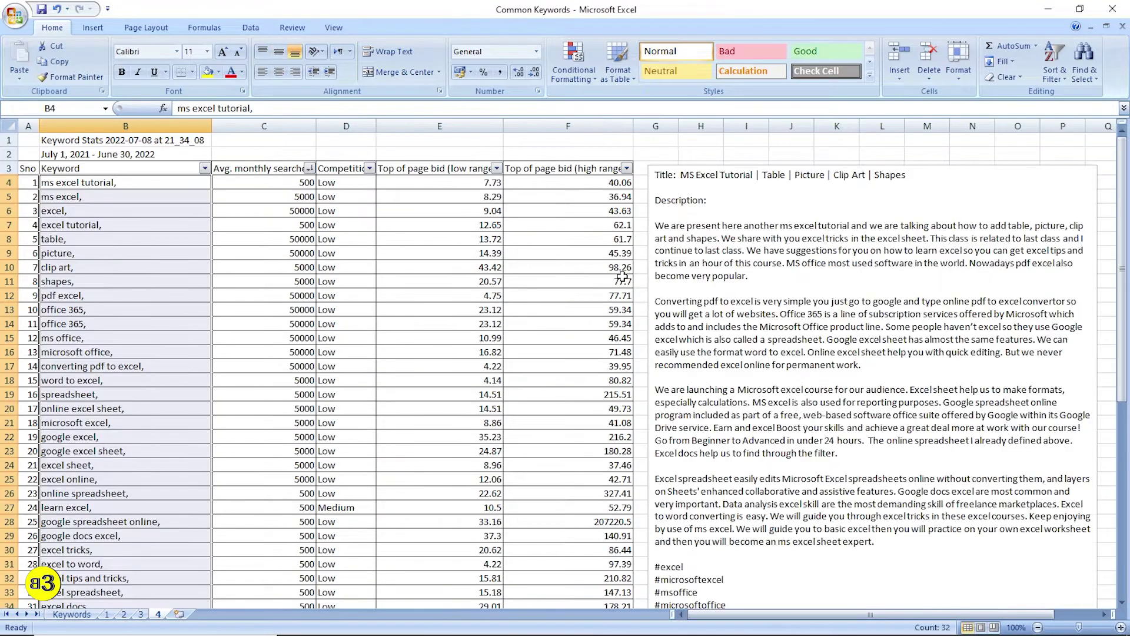
scroll(388, 330, down, 6)
scroll(396, 343, up, 6)
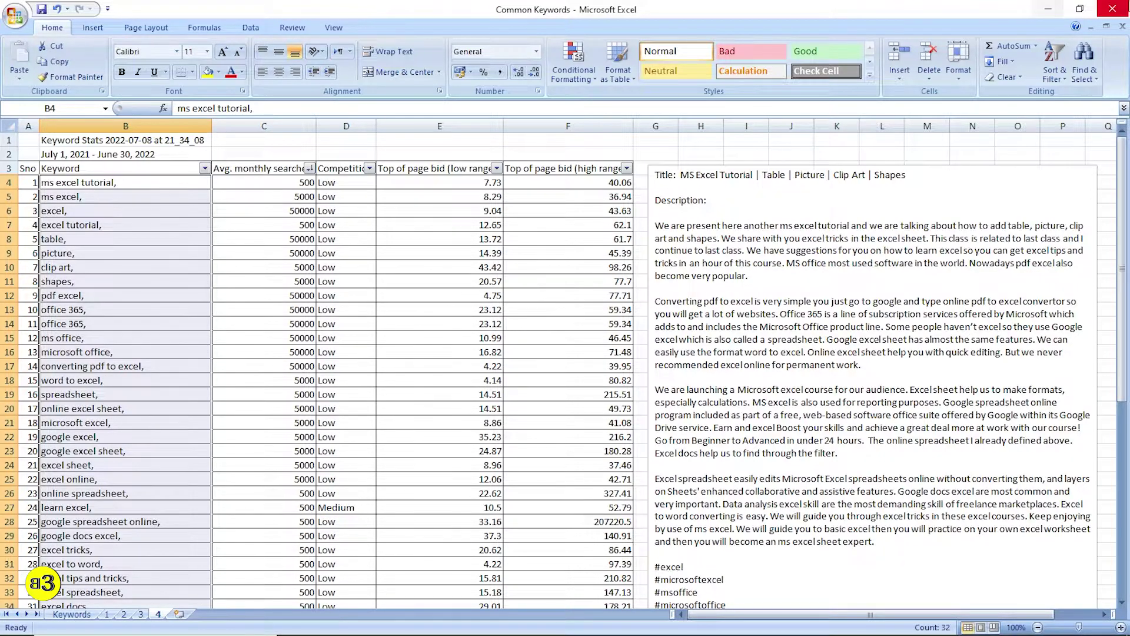
click(1113, 8)
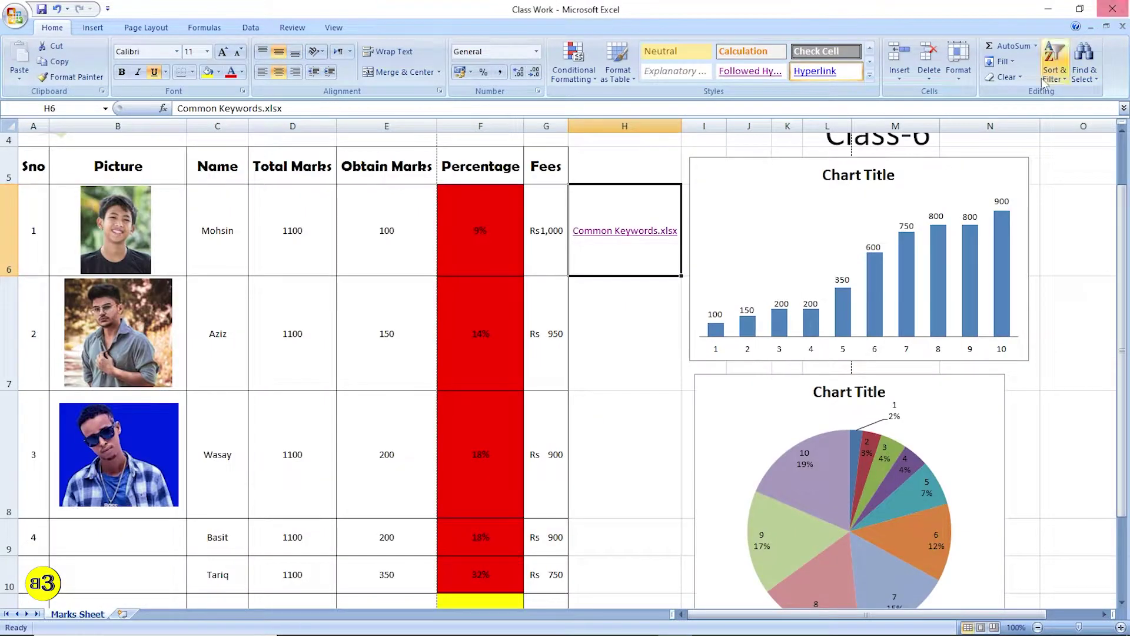
- Select H7, then Aziz's row from C7 to H7, then H8
click(642, 284)
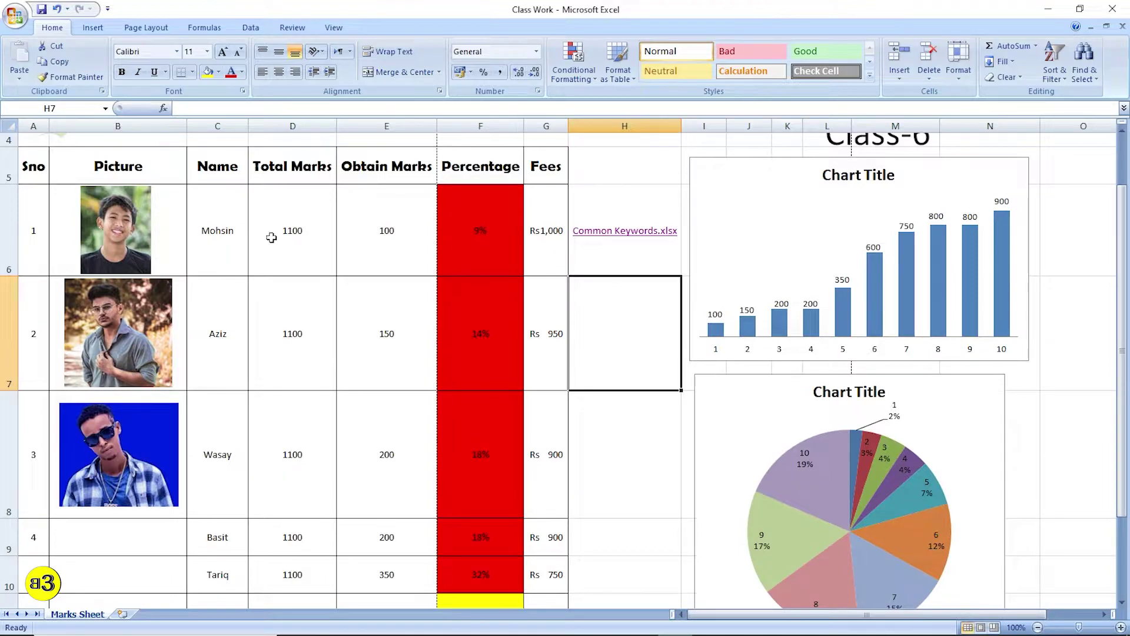
scroll(582, 318, down, 1)
drag(216, 336, 648, 328)
scroll(594, 353, down, 1)
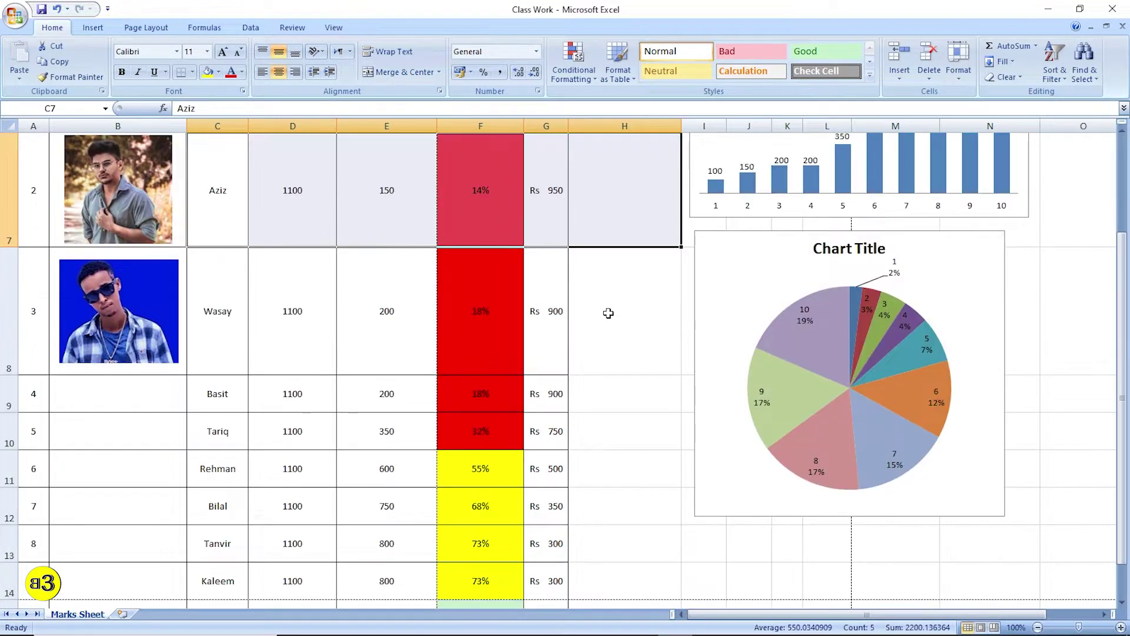
click(612, 321)
scroll(661, 343, up, 2)
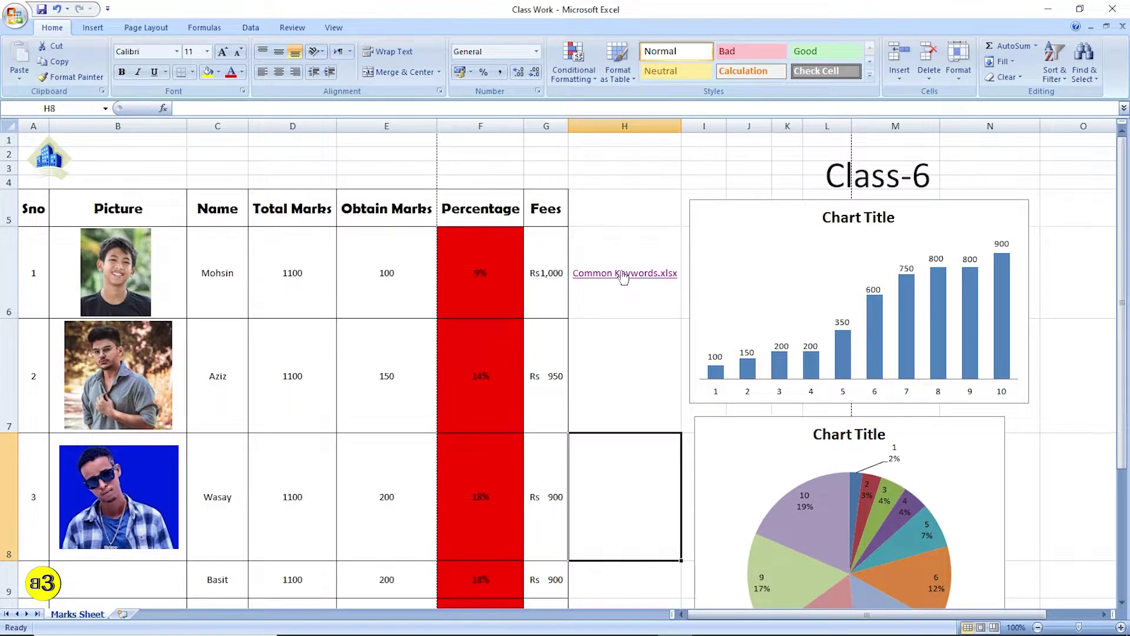
- Delete the Common Keywords link from cell H6
click(629, 375)
click(632, 455)
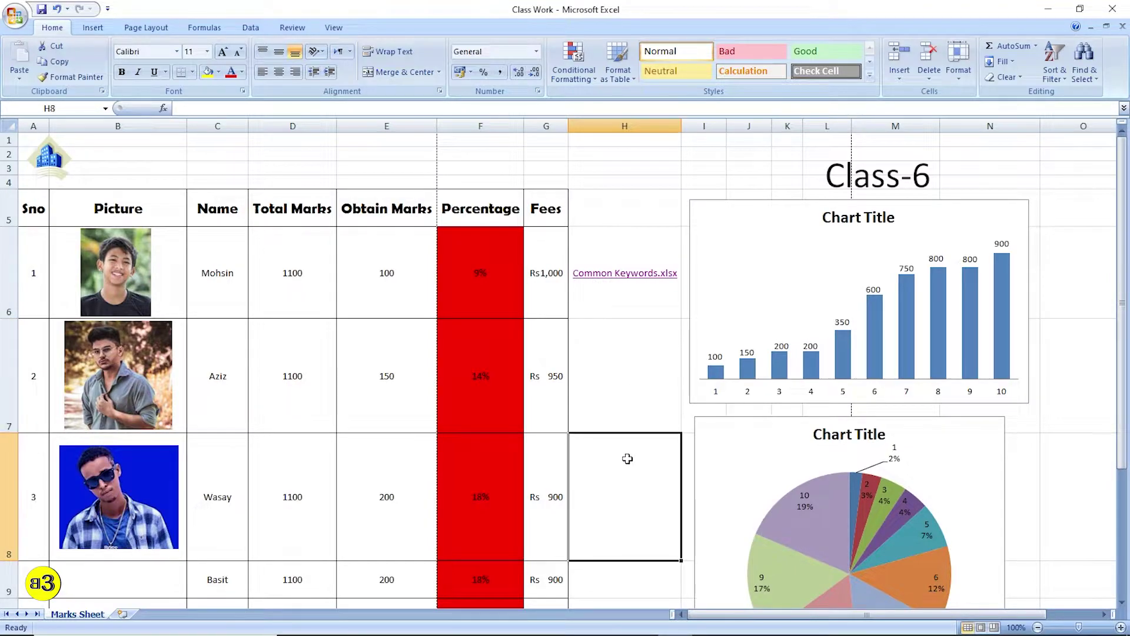
click(643, 271)
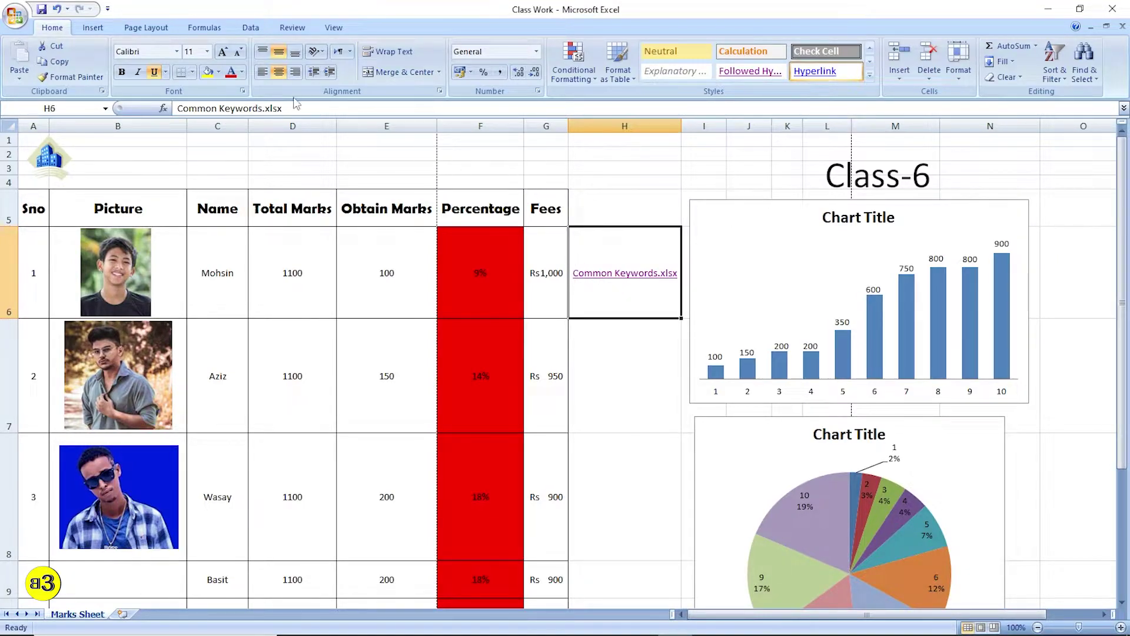
key(Delete)
click(92, 27)
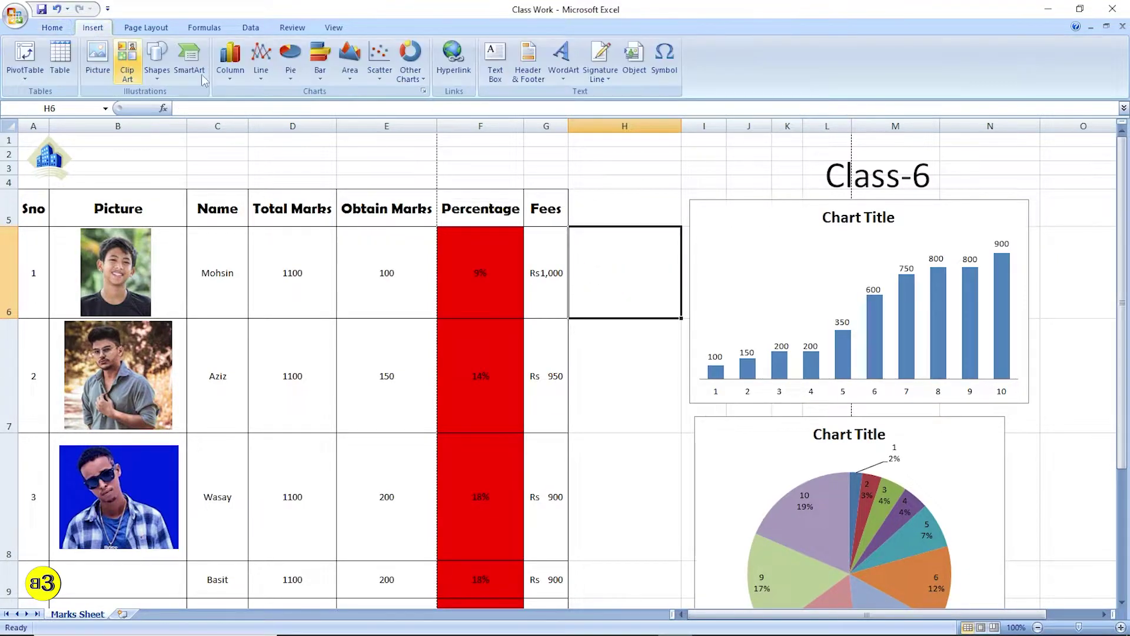
click(453, 59)
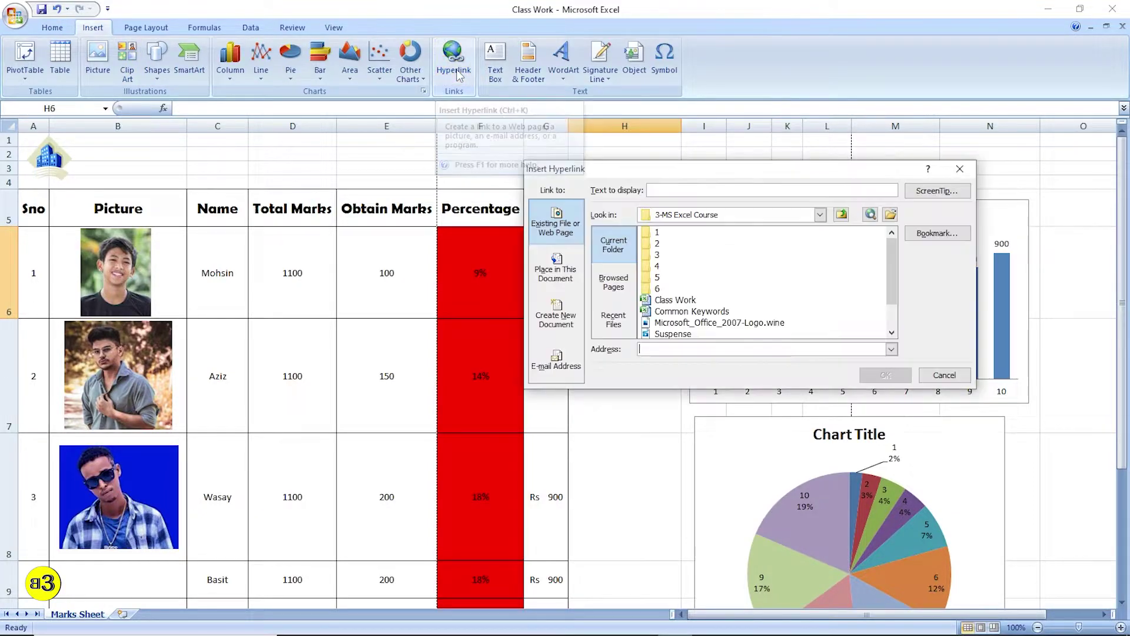
click(614, 288)
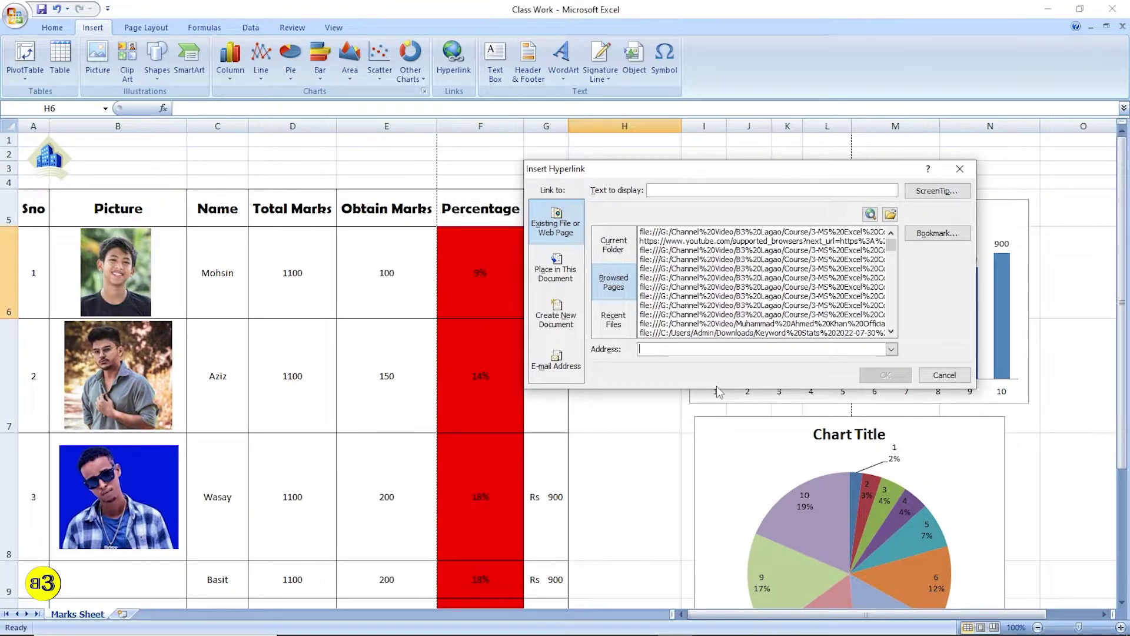
text(www.youtube.com)
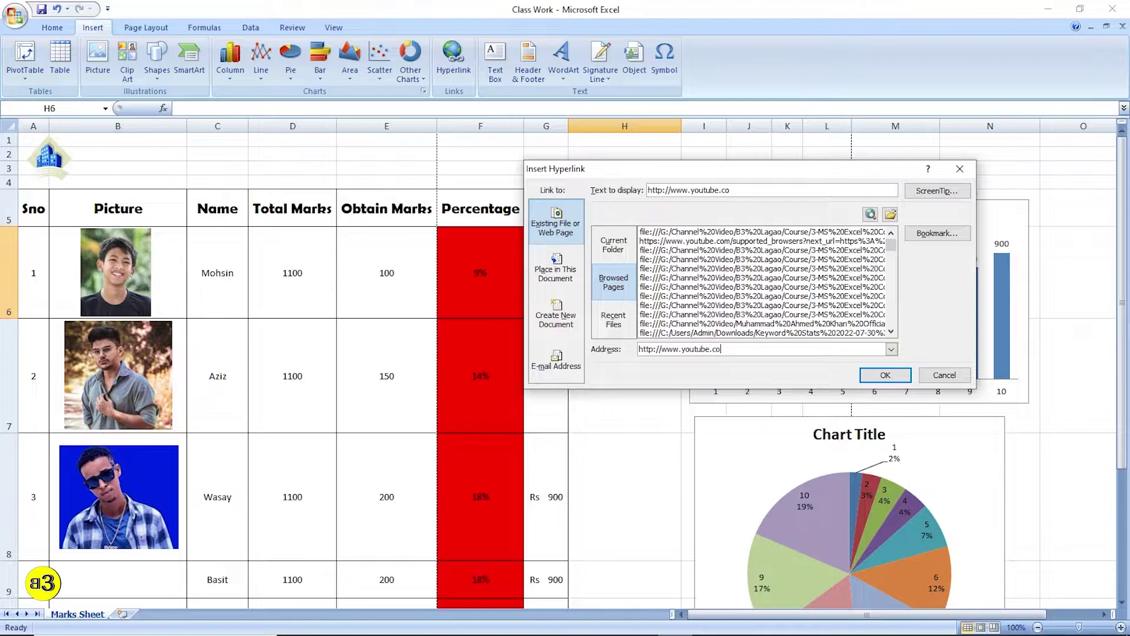
click(885, 375)
key(Return)
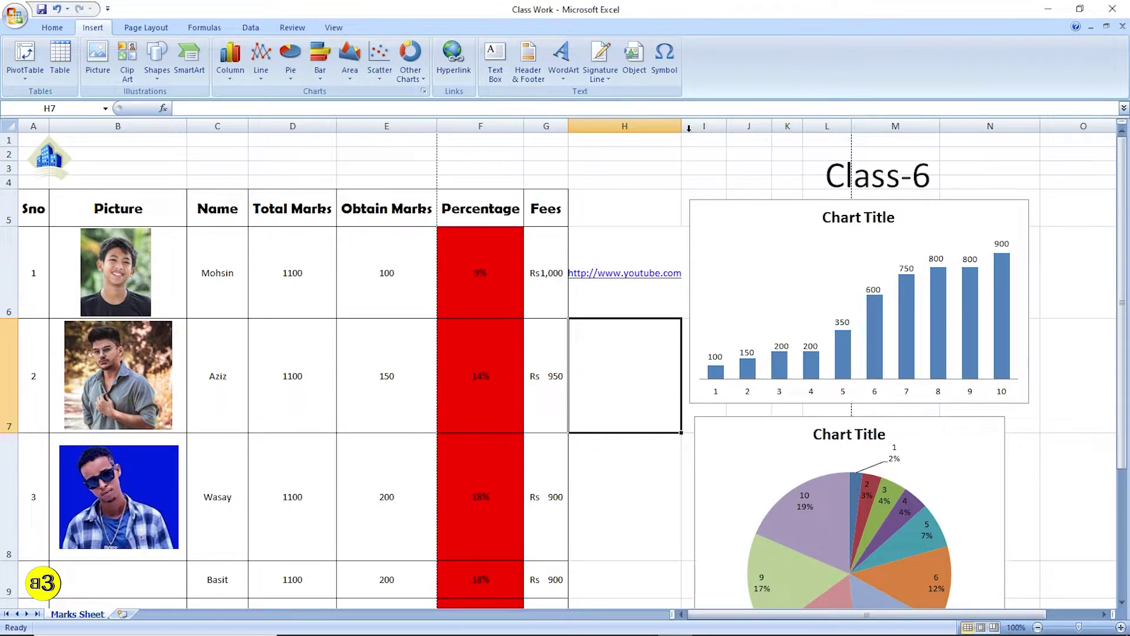
- Autofit column H, test the YouTube link in Chrome, then clear H6 for a new link
double_click(681, 126)
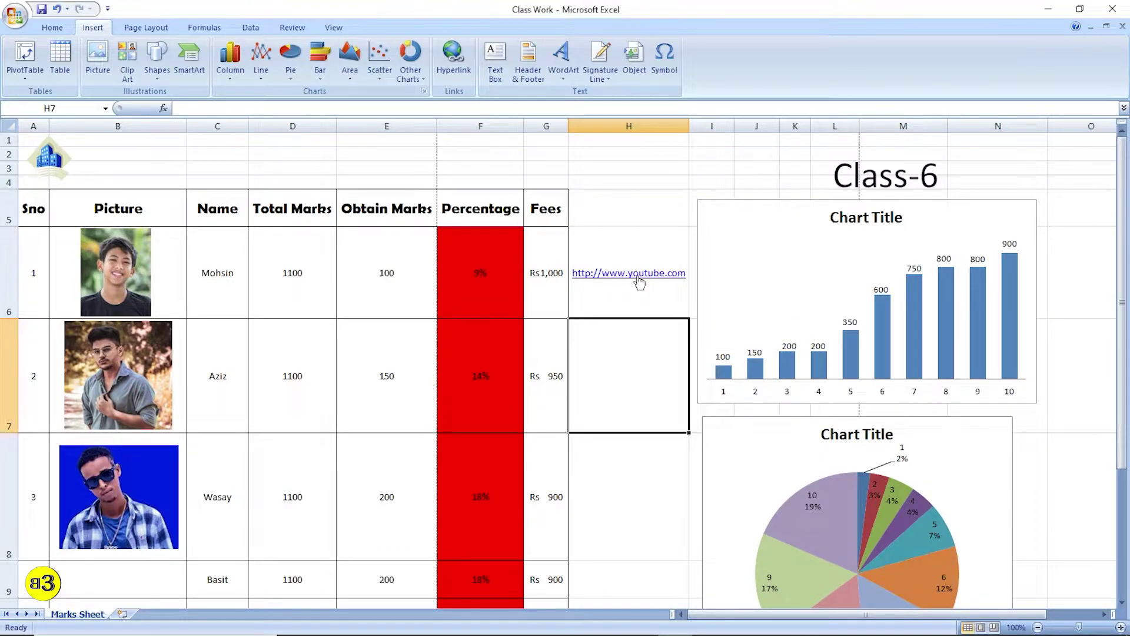
click(639, 280)
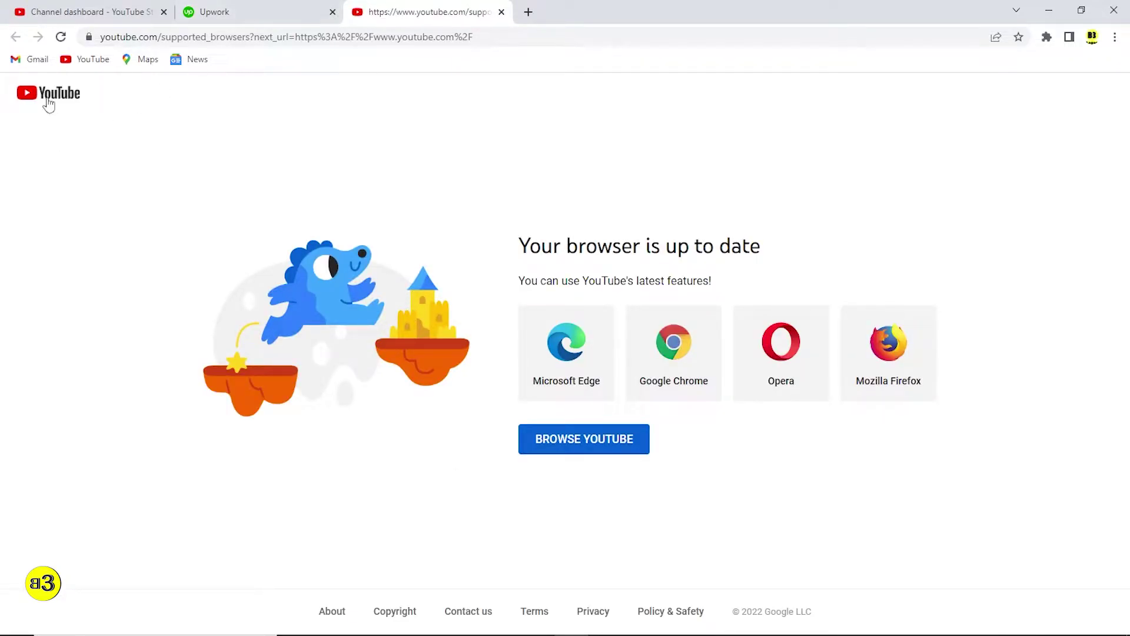
click(501, 12)
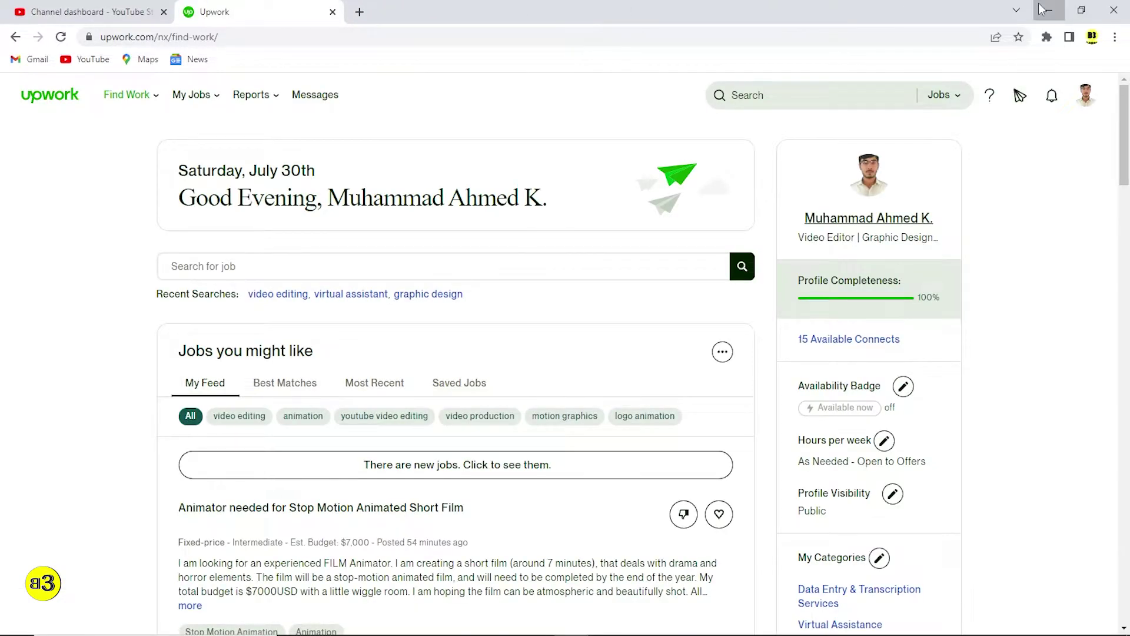
click(1041, 8)
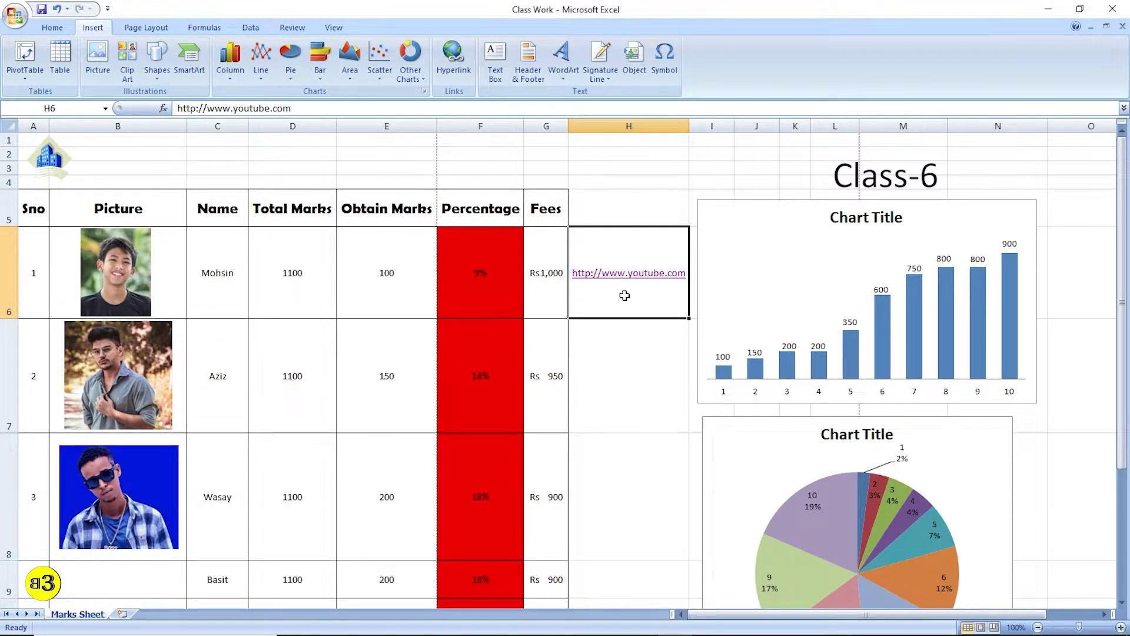
key(Delete)
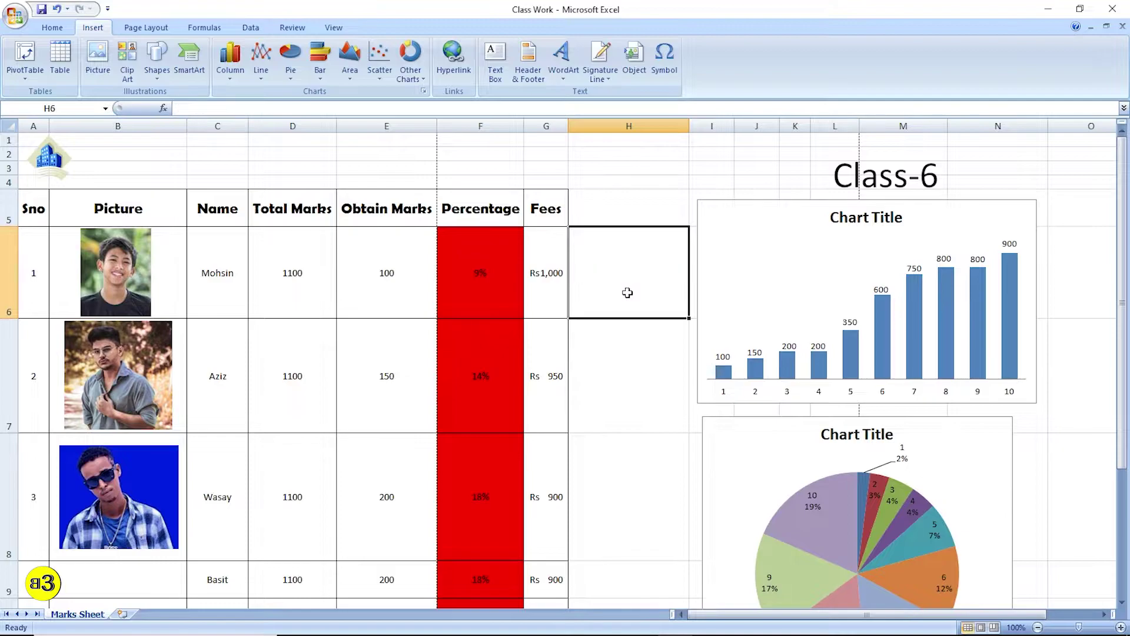
click(453, 58)
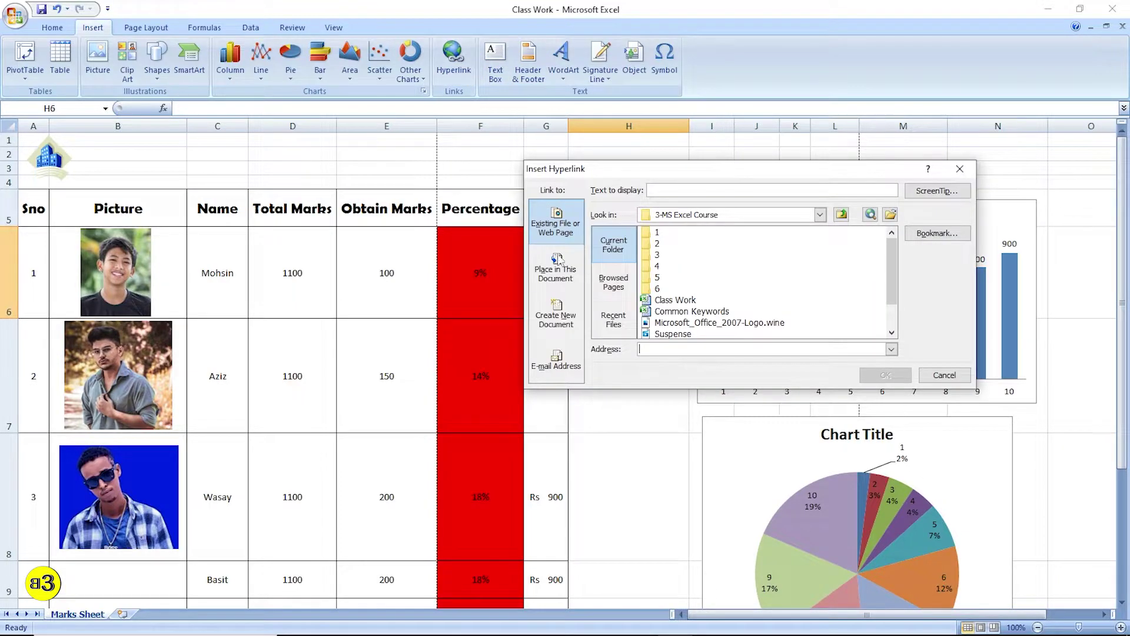
click(613, 282)
click(693, 349)
text(http://www.)
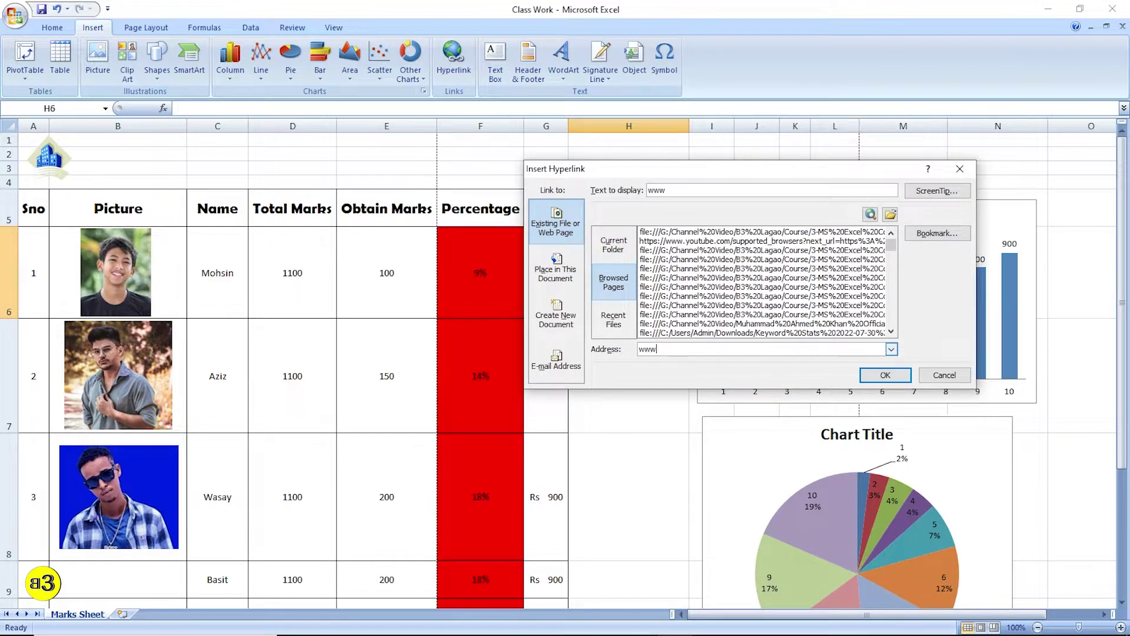
text(adsense.com)
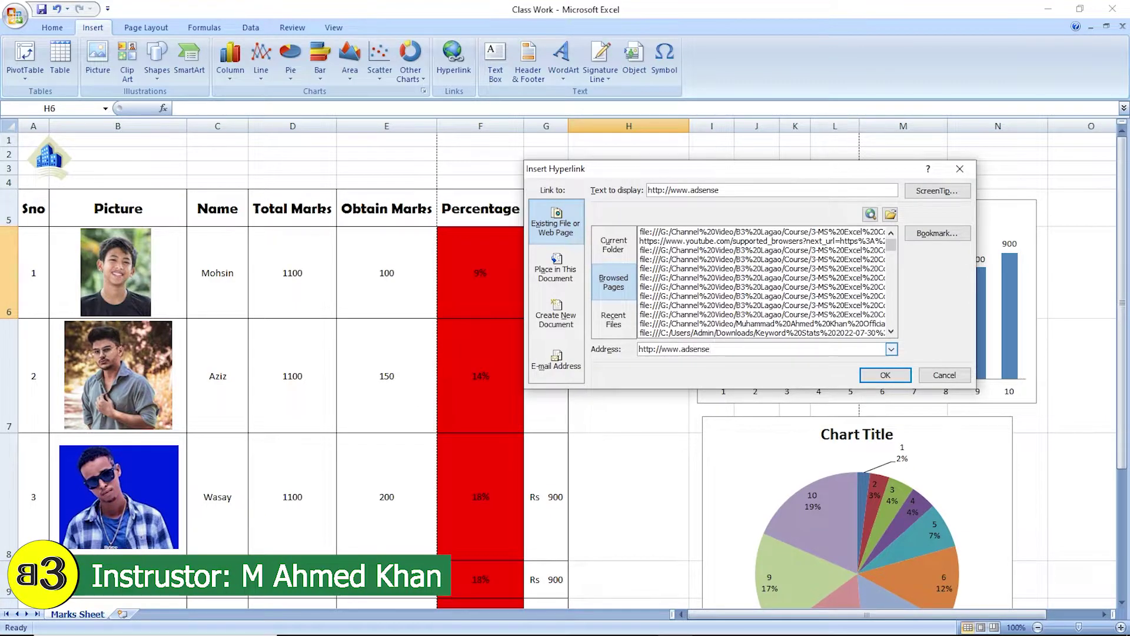
click(886, 376)
click(629, 277)
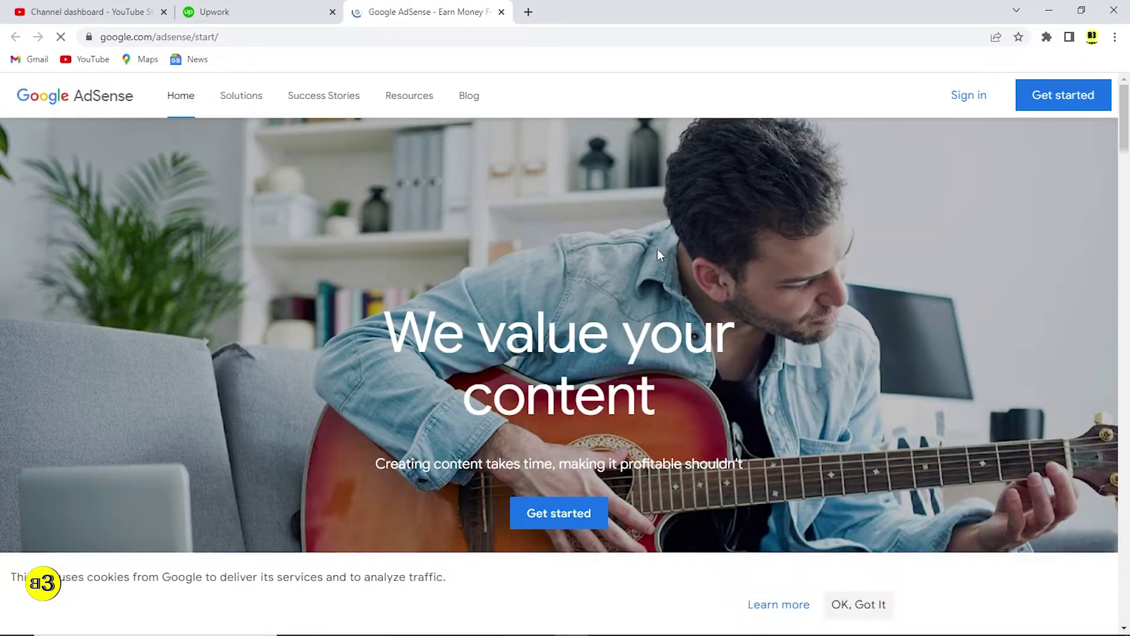
- Scroll through the AdSense start page, close its tab, and minimize Chrome
scroll(492, 232, down, 10)
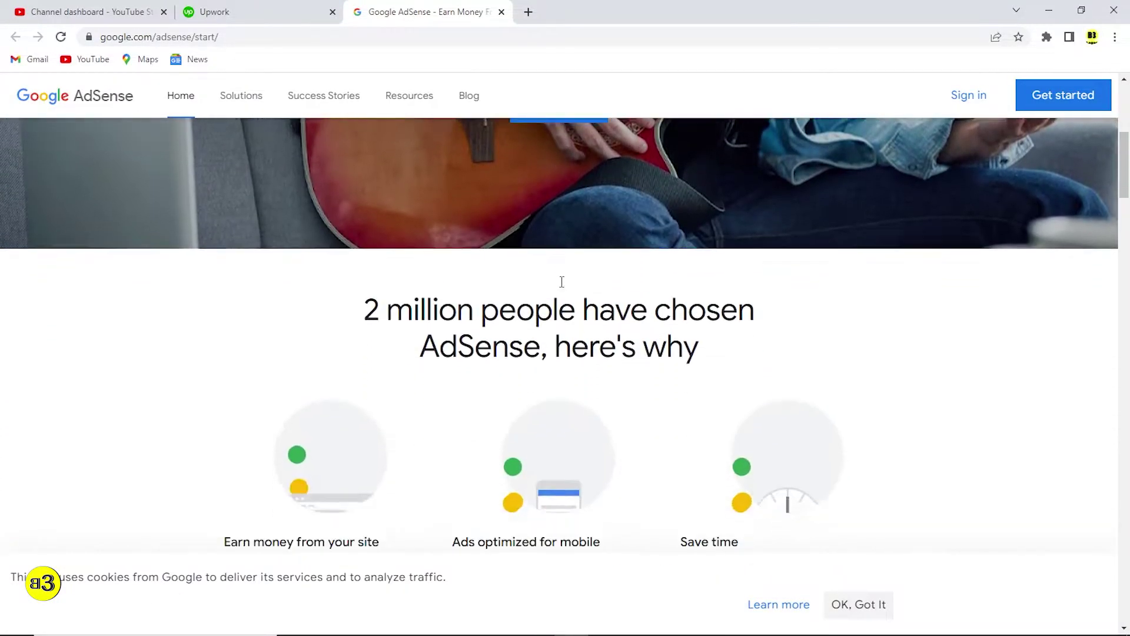
scroll(568, 288, down, 3)
scroll(575, 295, up, 13)
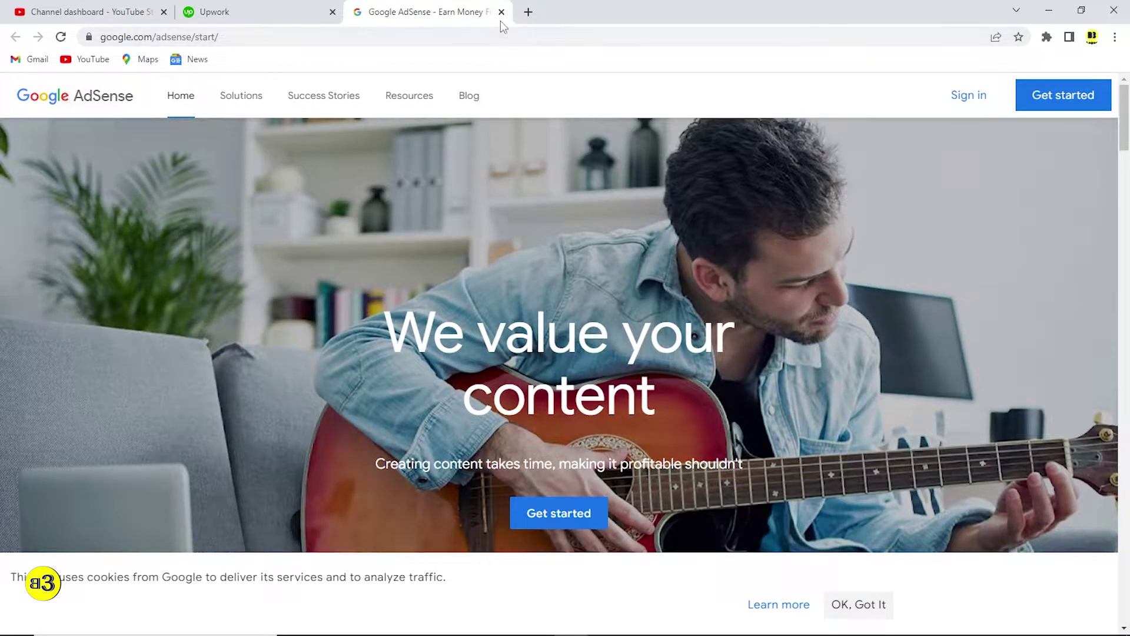
click(501, 12)
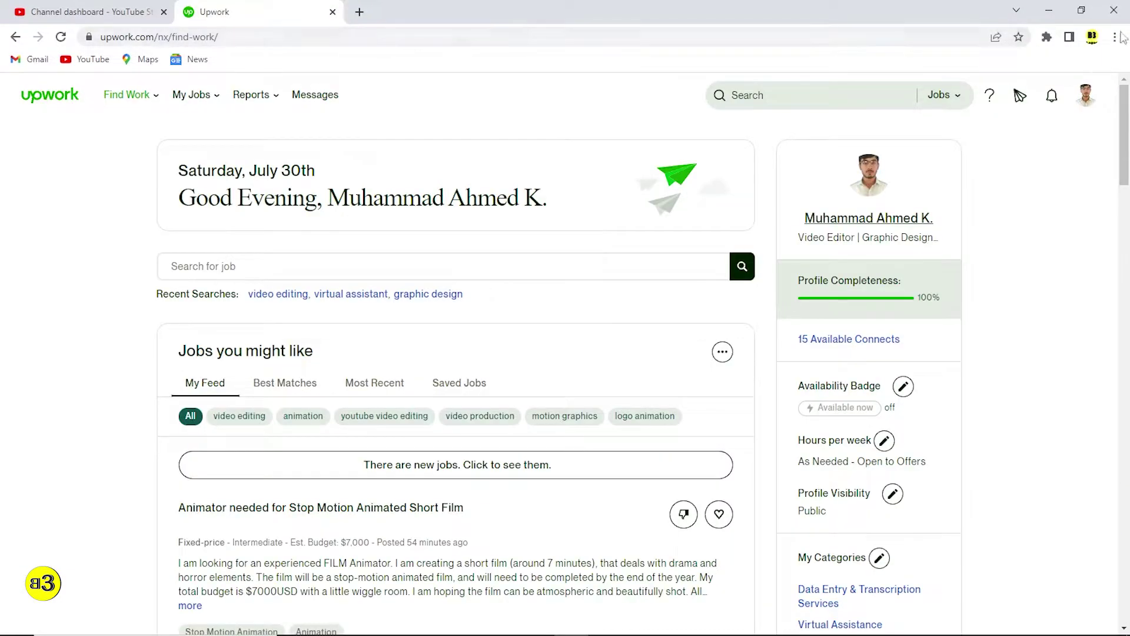
click(1049, 12)
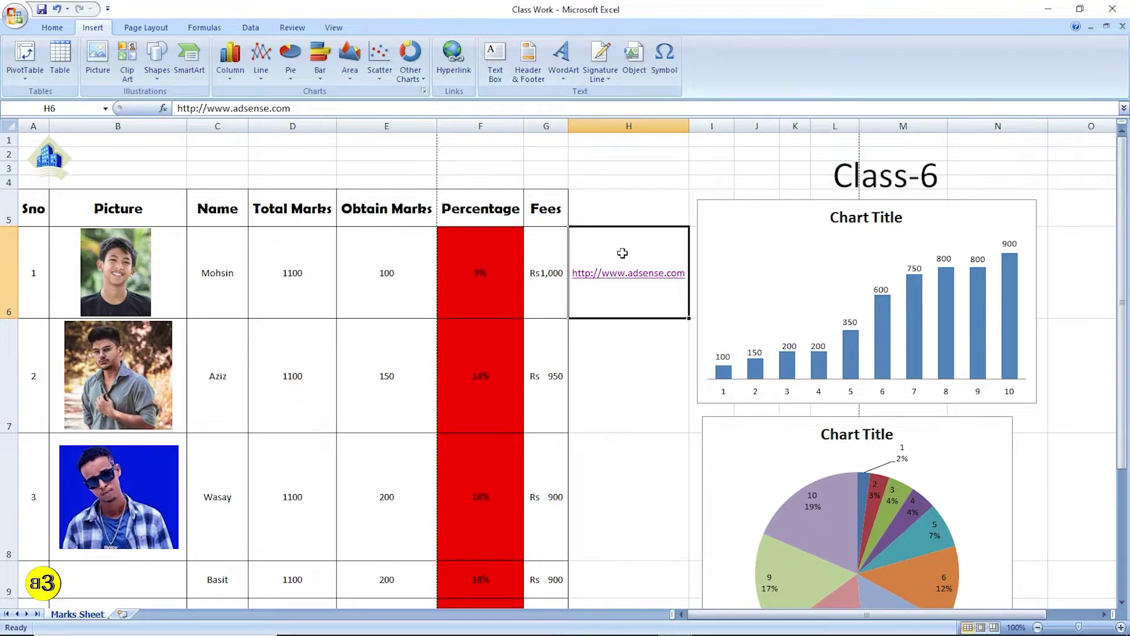
- Clear the AdSense link from H6 and add a text box with a person's name below the table
key(Delete)
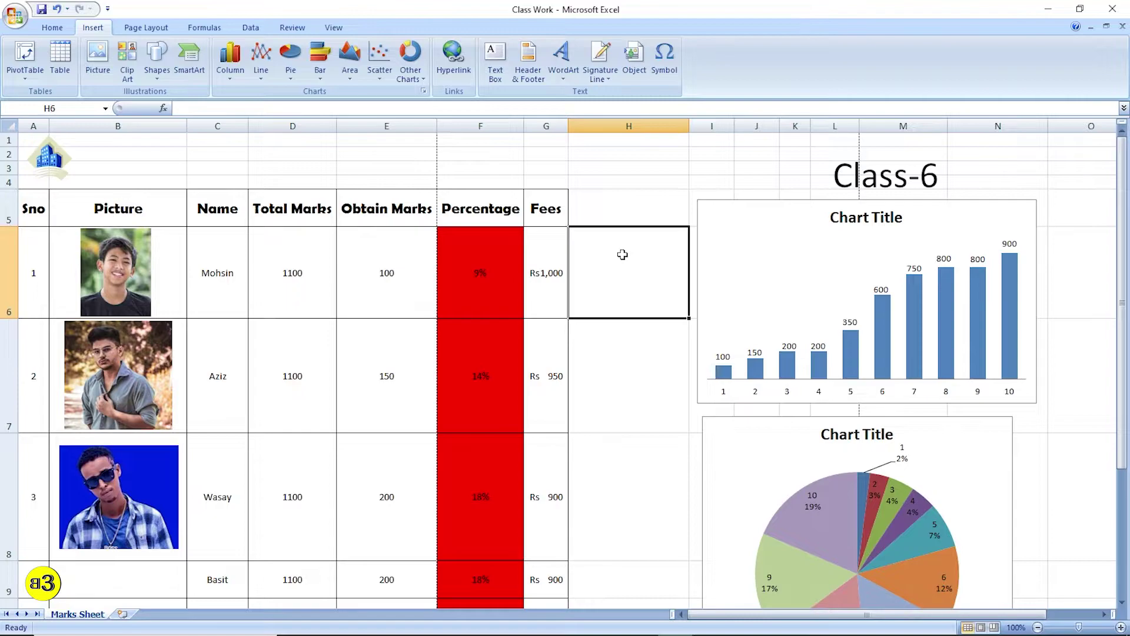
click(494, 57)
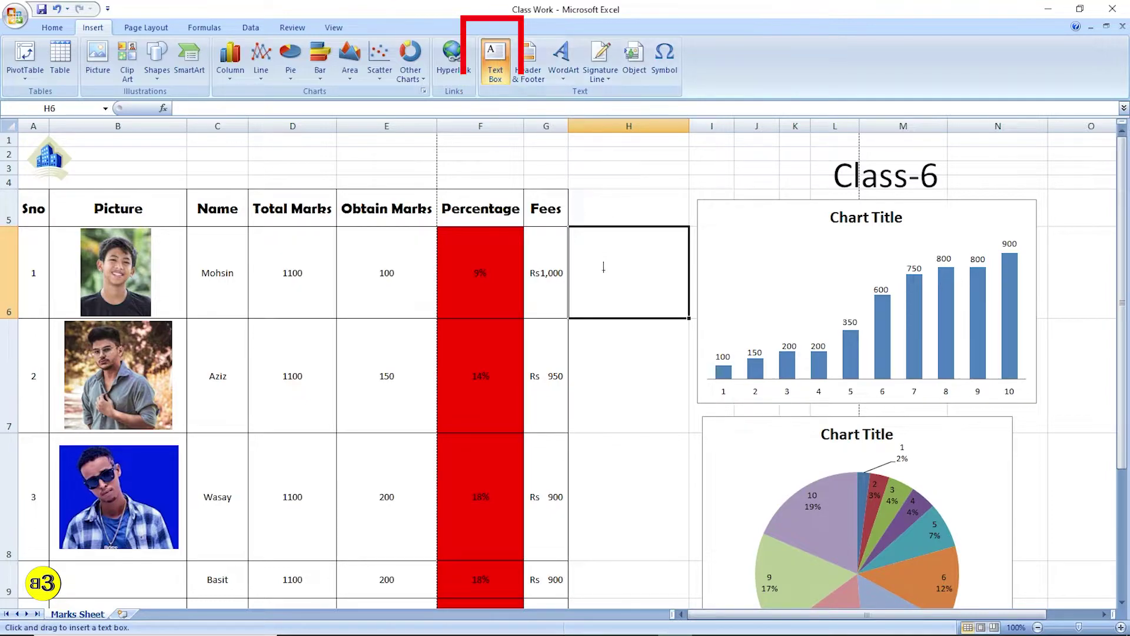
scroll(629, 233, down, 3)
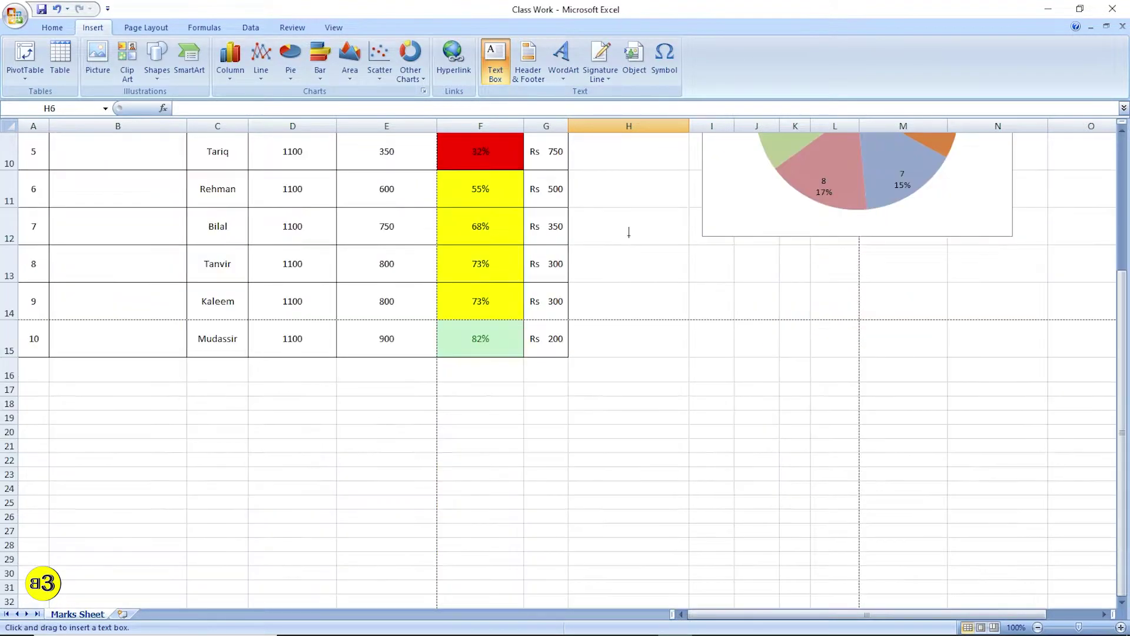
click(758, 403)
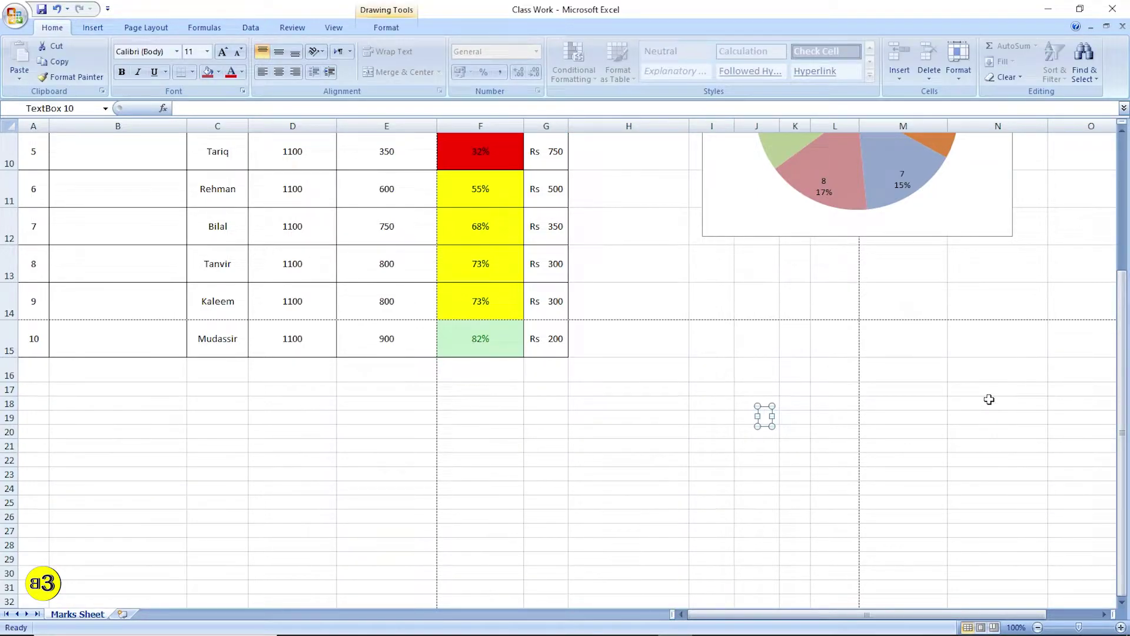
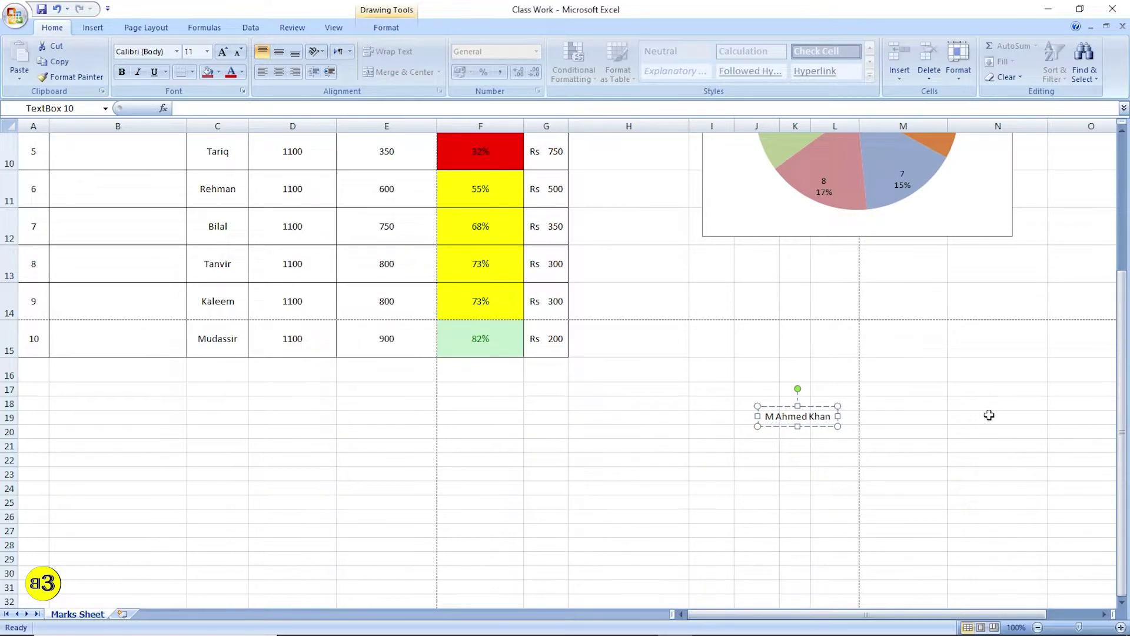
click(990, 415)
- Move the name text box up toward column H and enlarge it
click(812, 416)
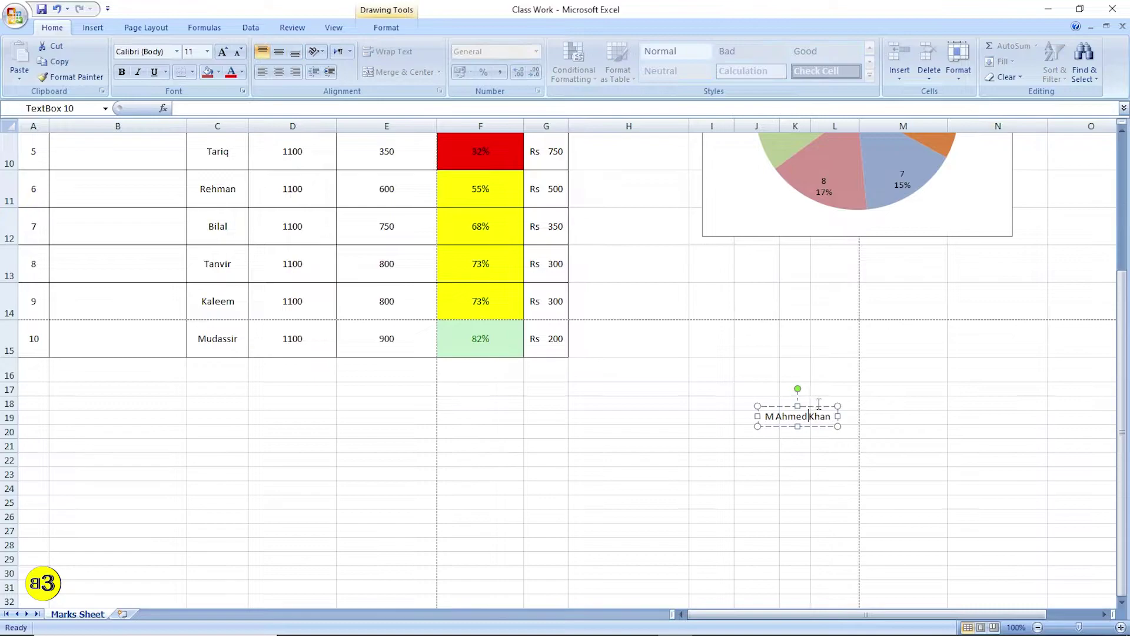
drag(818, 408, 657, 309)
scroll(768, 358, up, 2)
scroll(677, 511, down, 2)
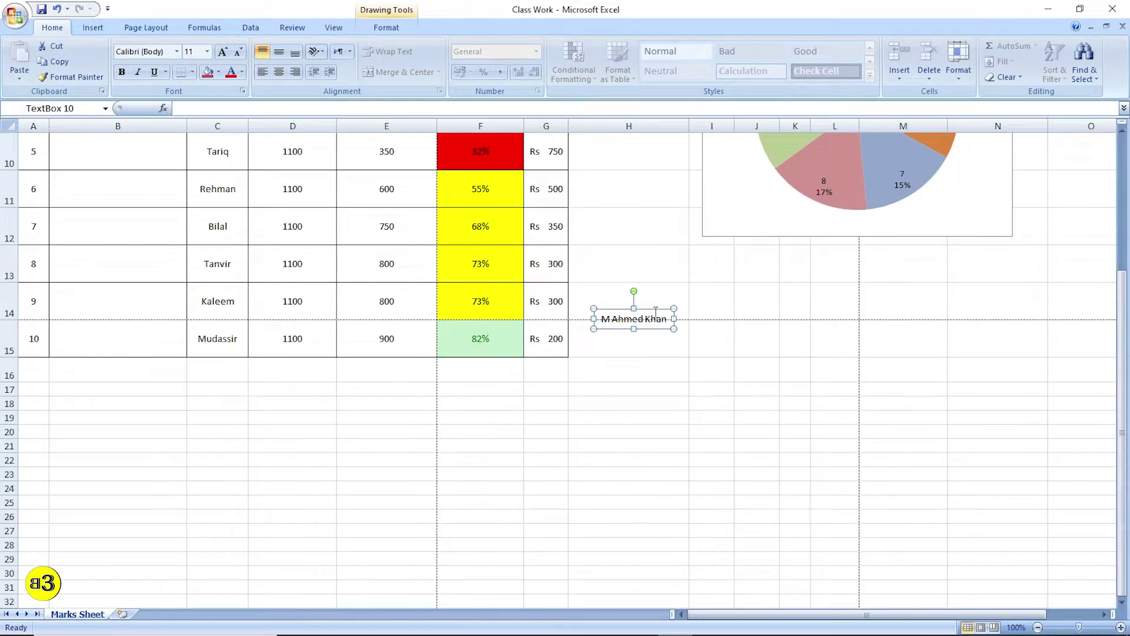
drag(657, 308, 652, 217)
scroll(657, 242, up, 3)
scroll(674, 355, down, 3)
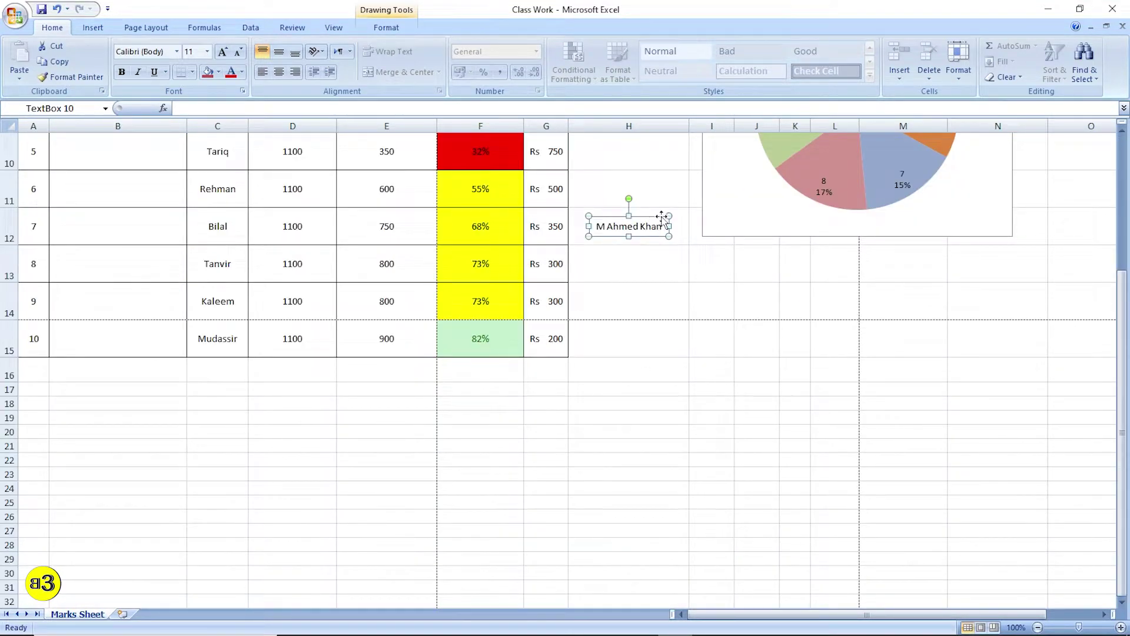
drag(668, 216, 754, 172)
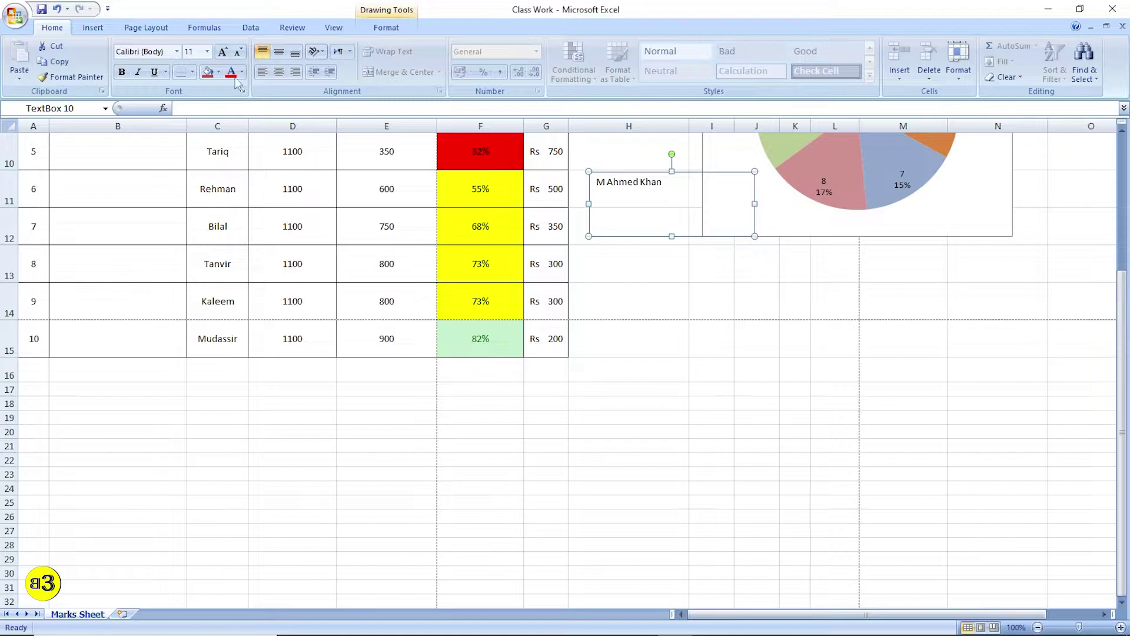
- Set the name's font size to 24 and make it bold
click(223, 53)
click(223, 53)
click(223, 53)
click(223, 53)
click(222, 53)
click(223, 53)
click(223, 53)
click(222, 53)
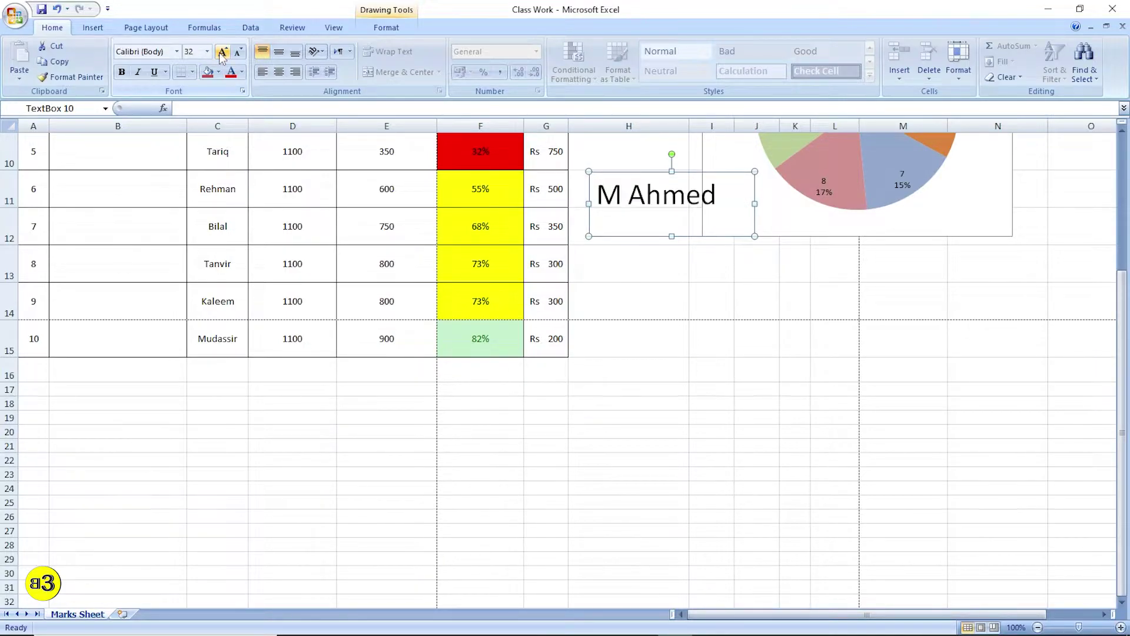
click(239, 52)
click(239, 53)
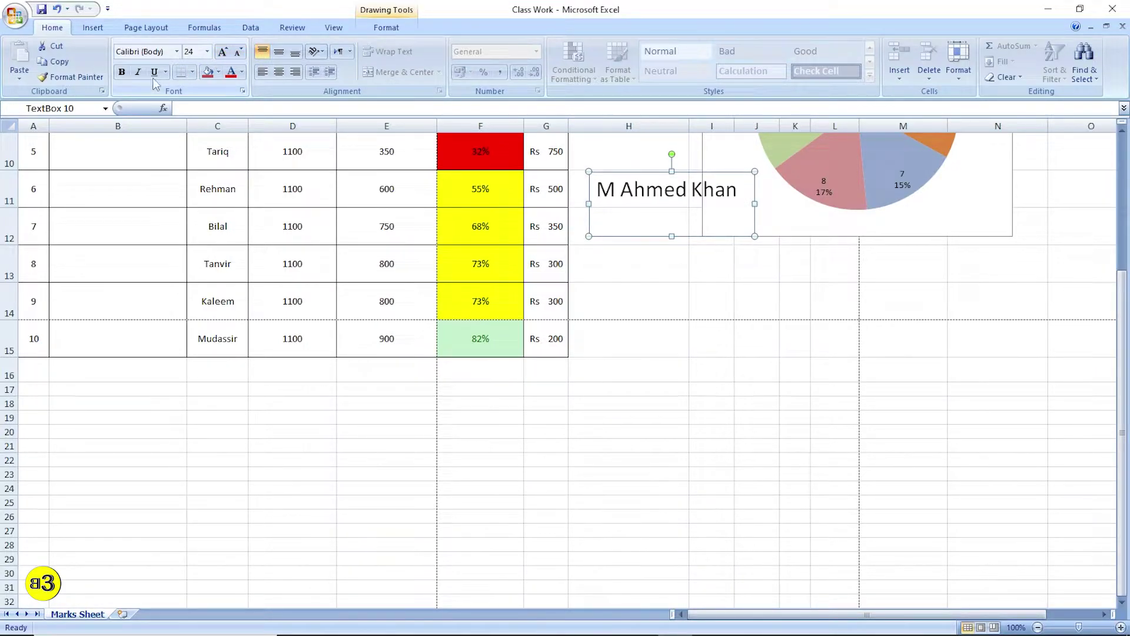
click(122, 74)
- Move the name text box over columns F–H, then delete it
click(648, 325)
click(673, 184)
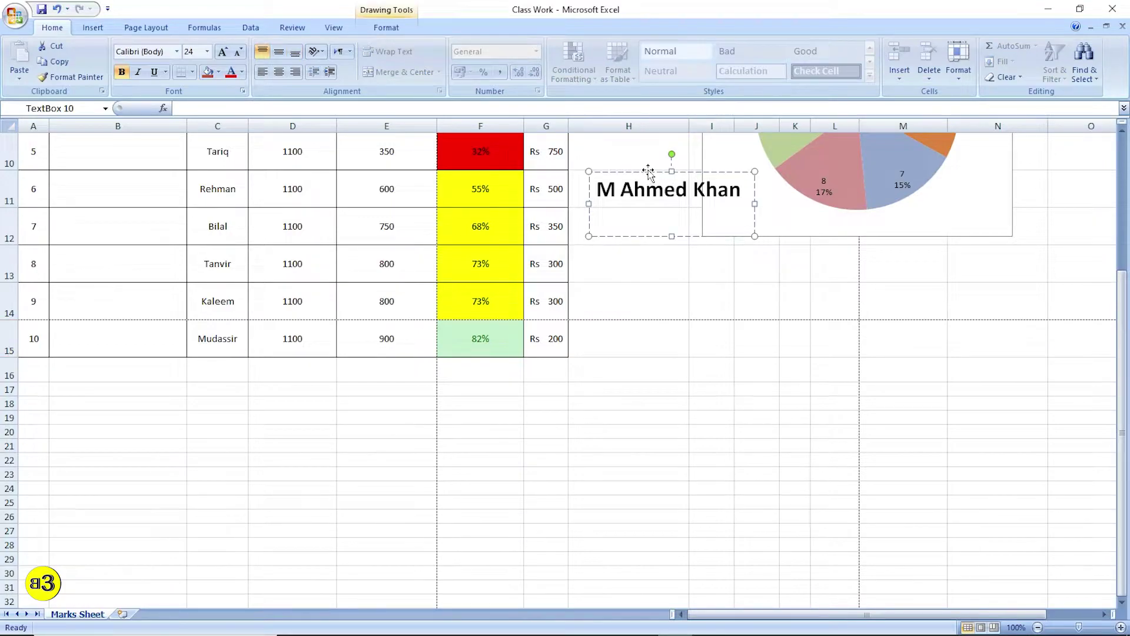
drag(655, 236, 561, 308)
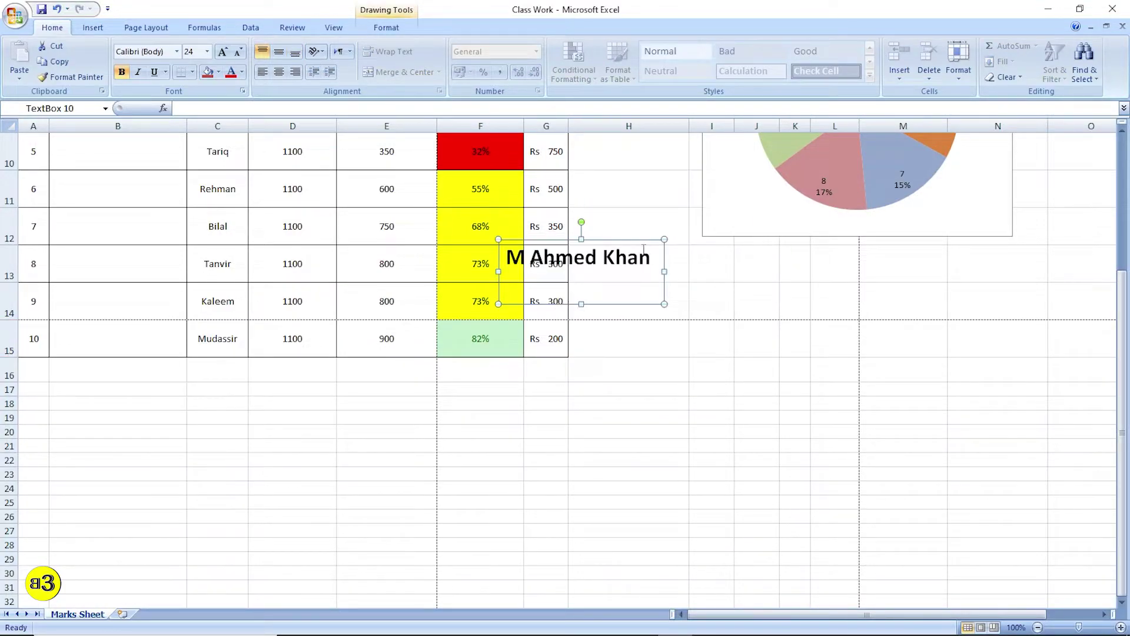
key(Delete)
scroll(704, 328, up, 3)
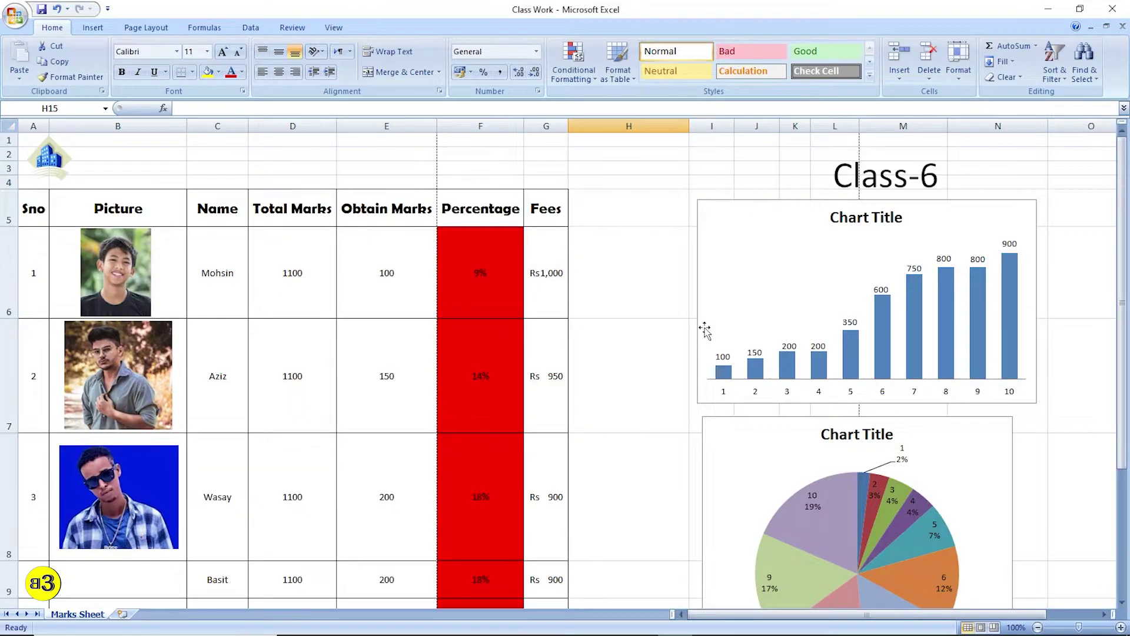
- Move the Class-6 title box slightly higher, above the bar chart
click(910, 173)
click(907, 144)
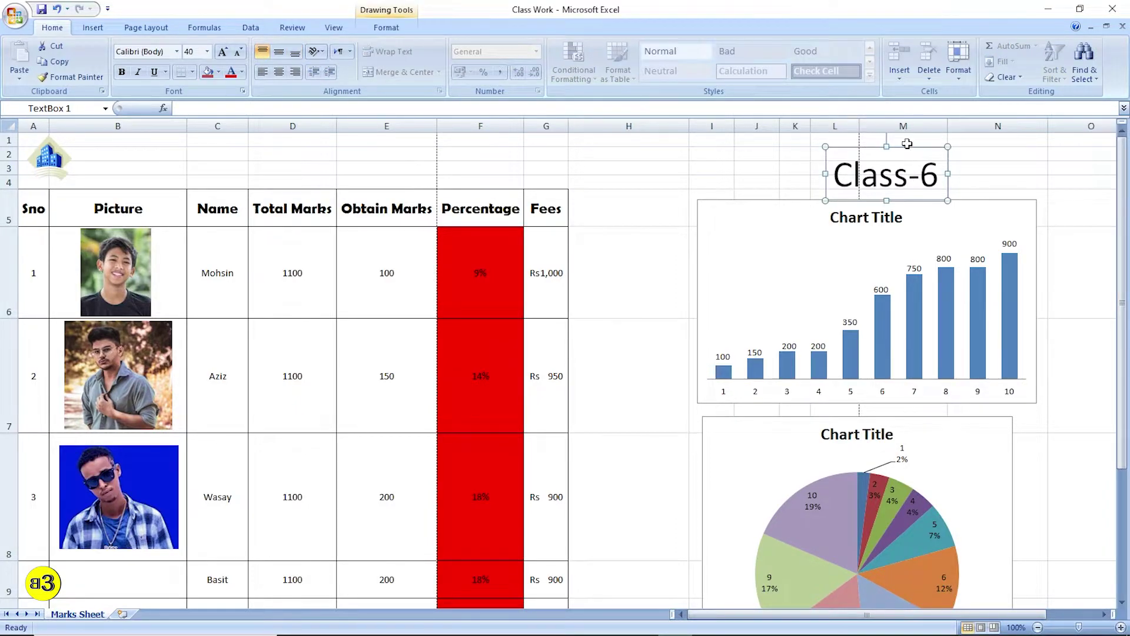
mouse_move(911, 147)
mouse_down()
mouse_move(788, 151)
mouse_move(897, 139)
mouse_up()
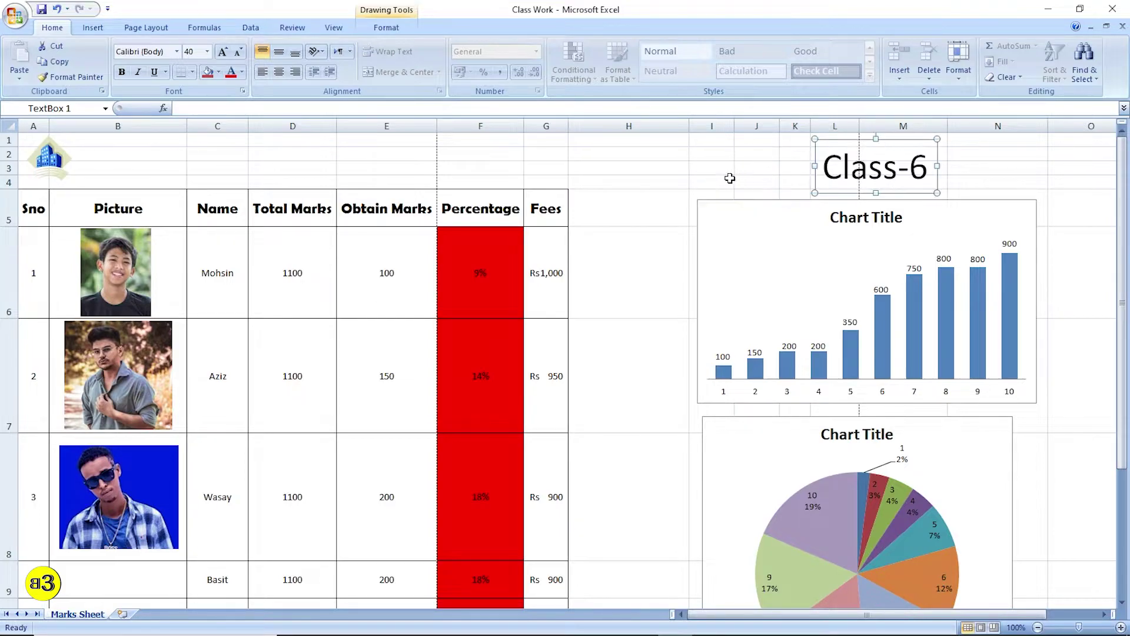
click(728, 179)
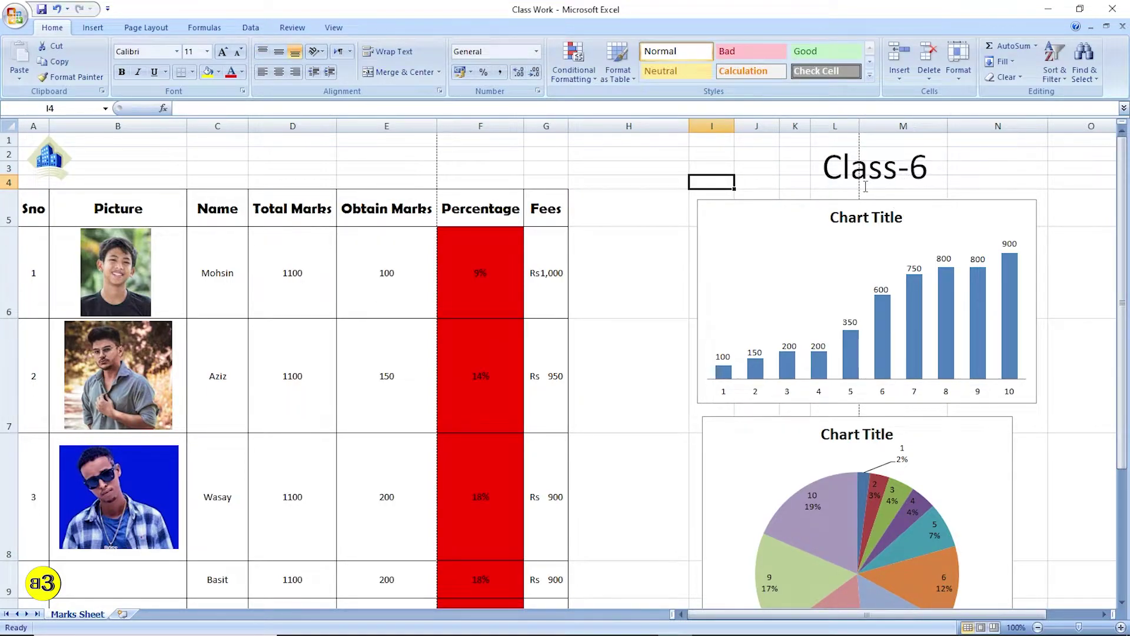
- Select cell H4, show the Insert commands, and dismiss the time-tracker reminder popup
click(606, 179)
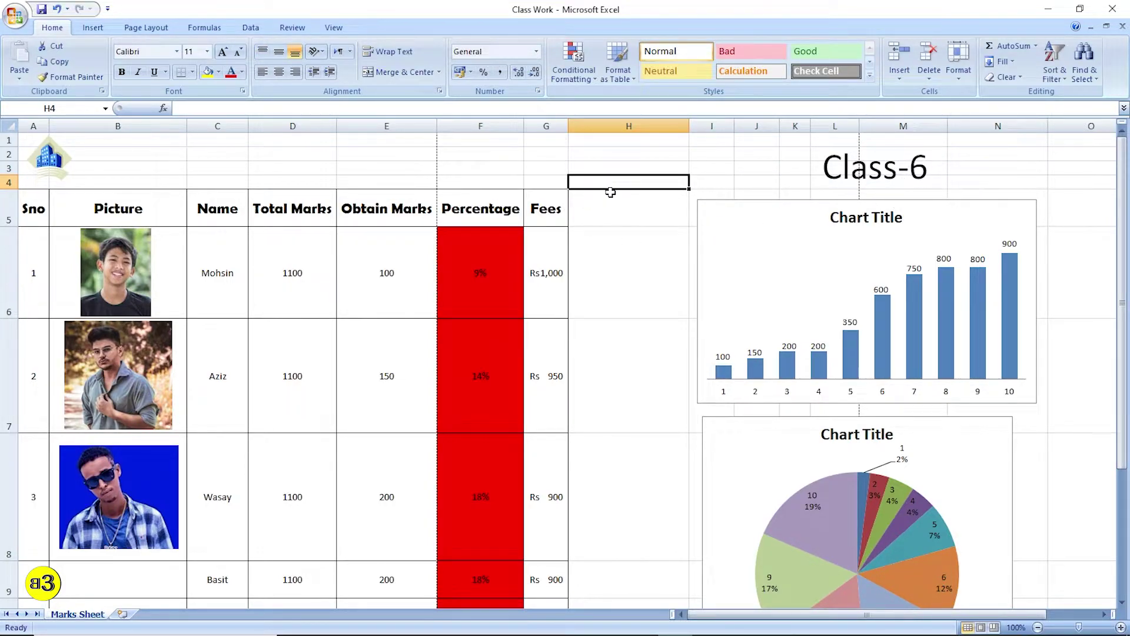
click(92, 27)
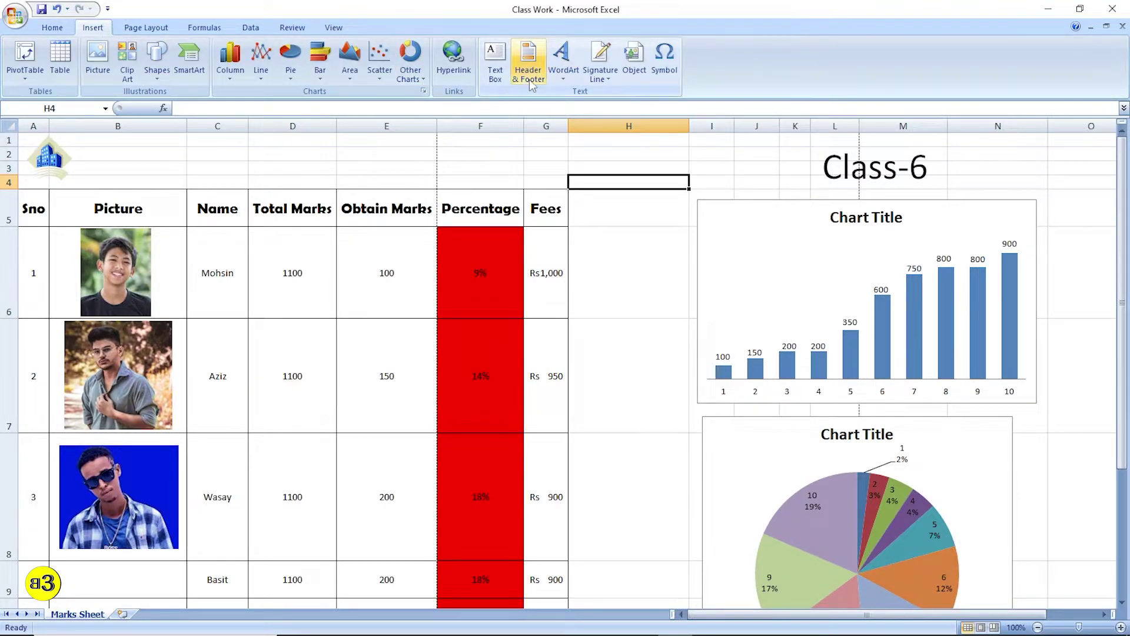
click(629, 242)
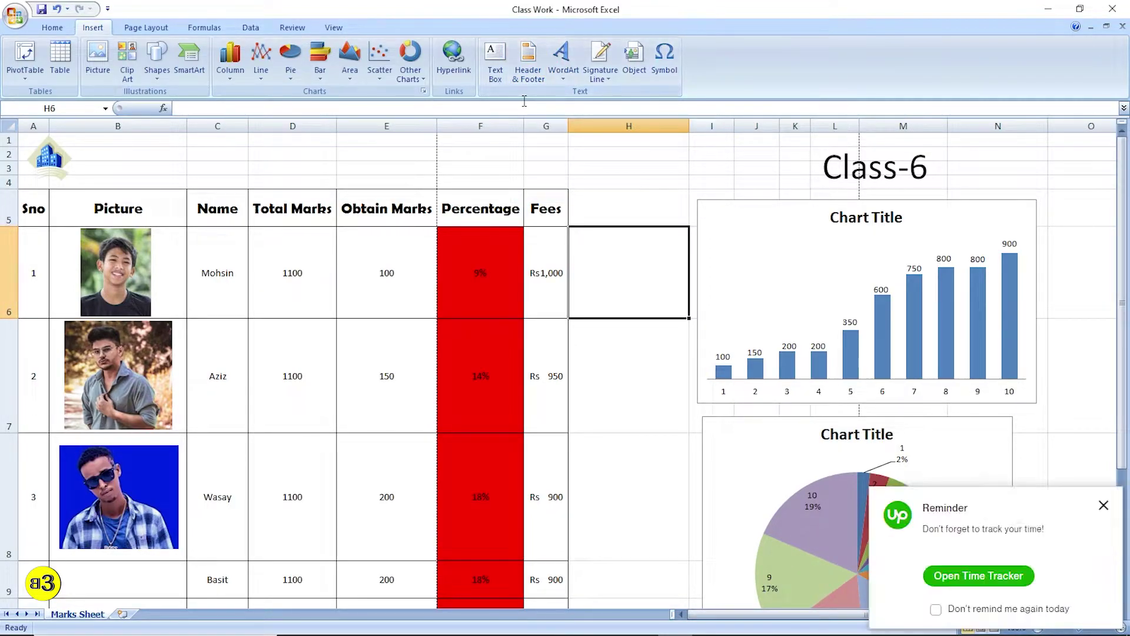
click(1104, 505)
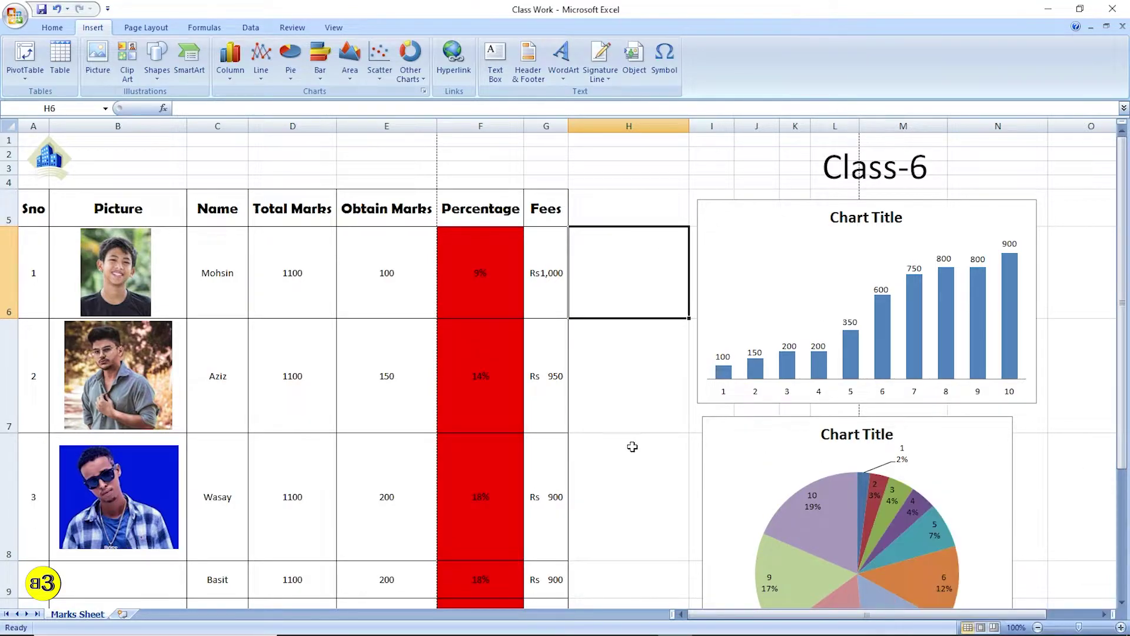
scroll(521, 416, down, 3)
scroll(515, 411, up, 5)
click(528, 71)
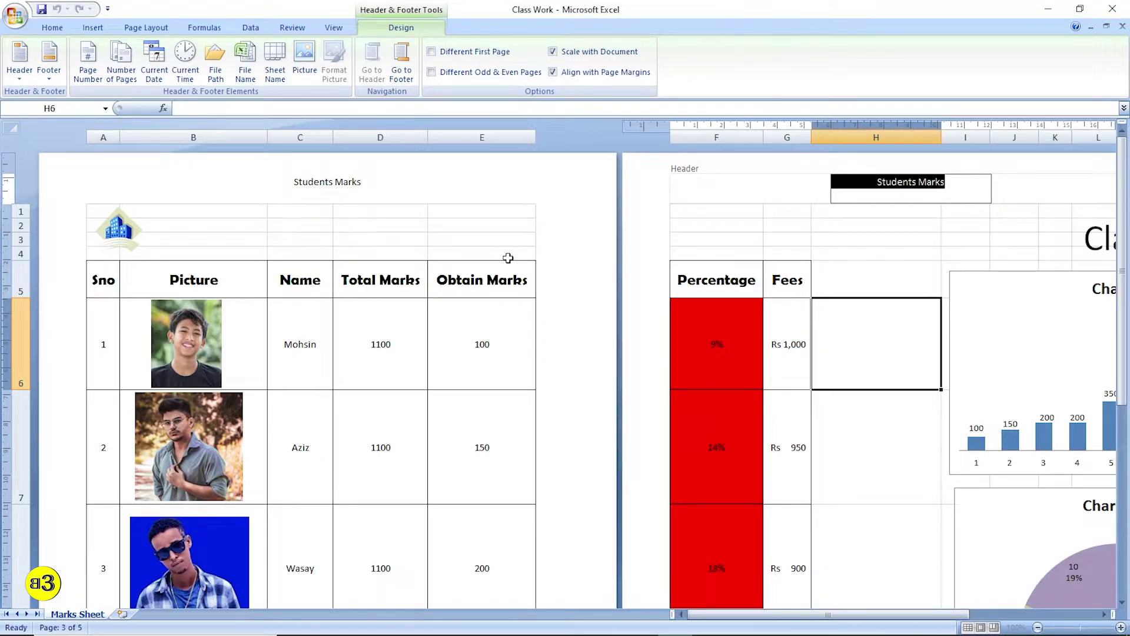
drag(1125, 272, 1126, 277)
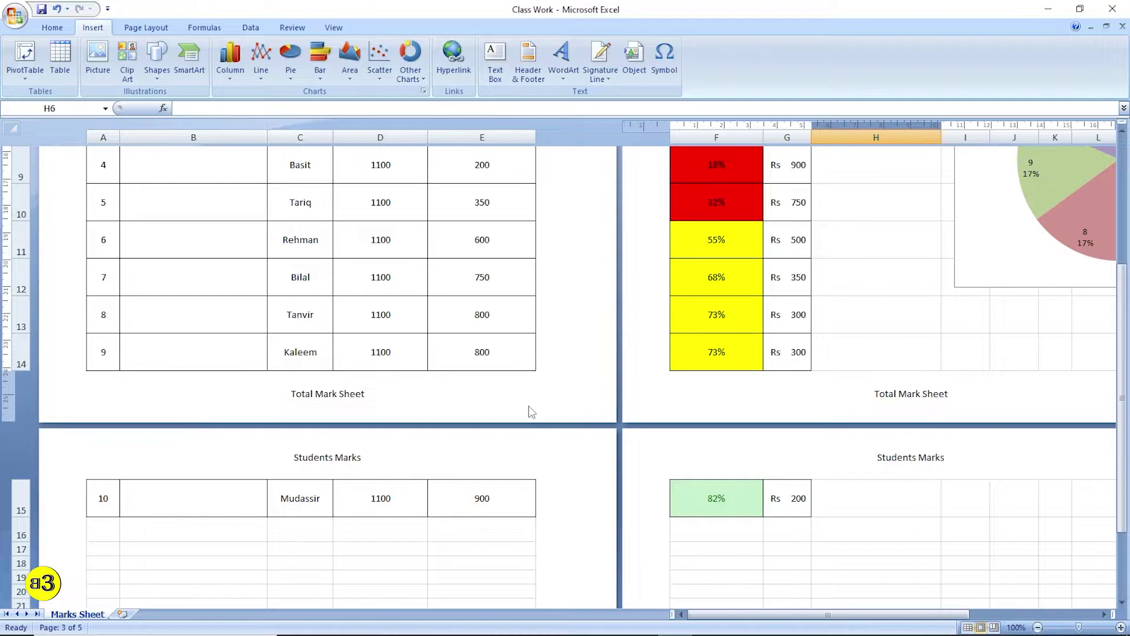
scroll(569, 404, up, 3)
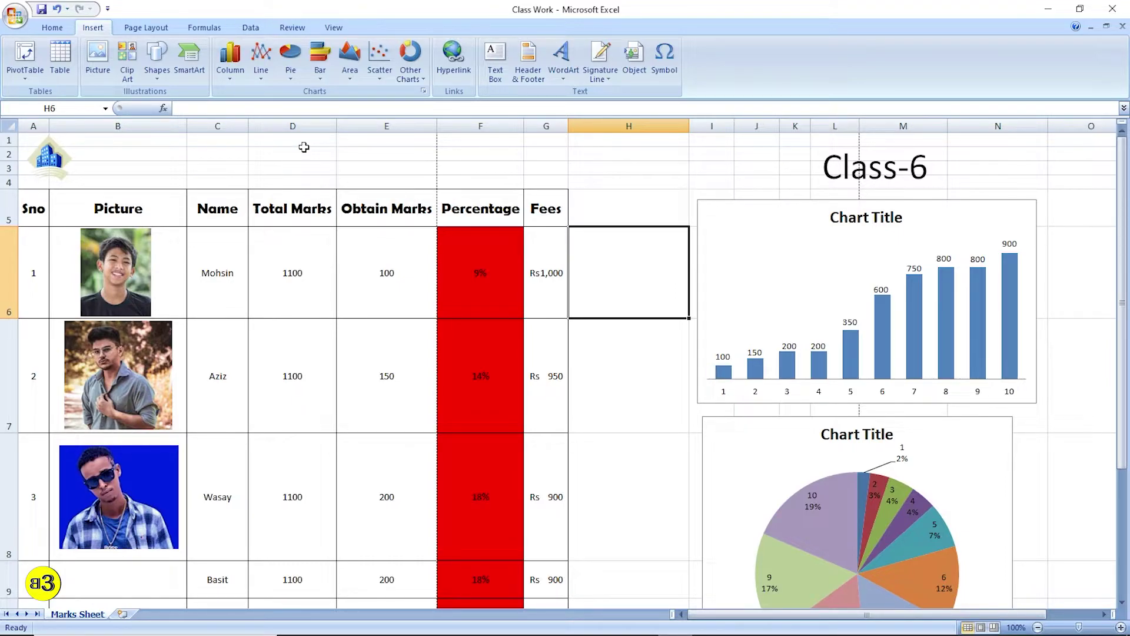
- Open the Print dialog with Ctrl+P, printing to Microsoft Print to PDF
scroll(301, 209, down, 1)
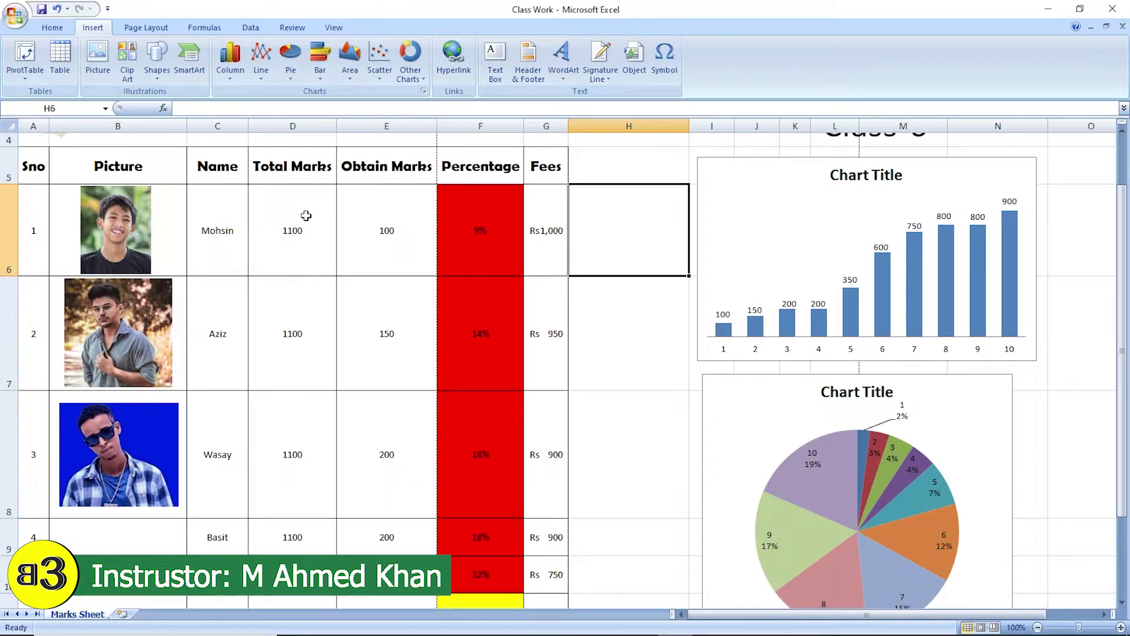
scroll(306, 216, up, 1)
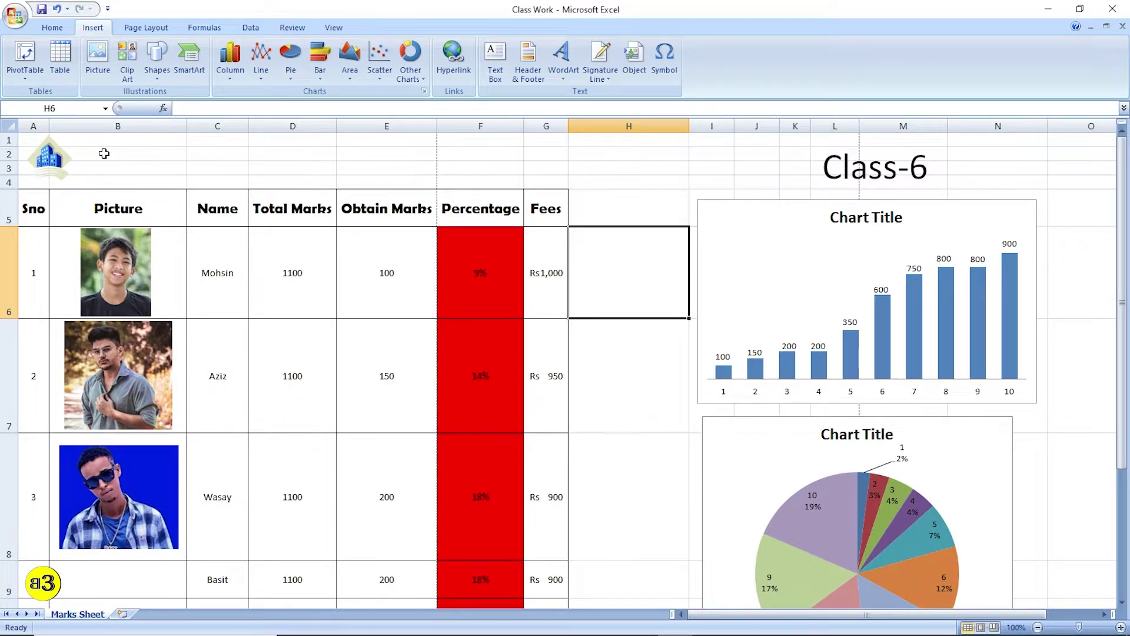
key(ctrl+p)
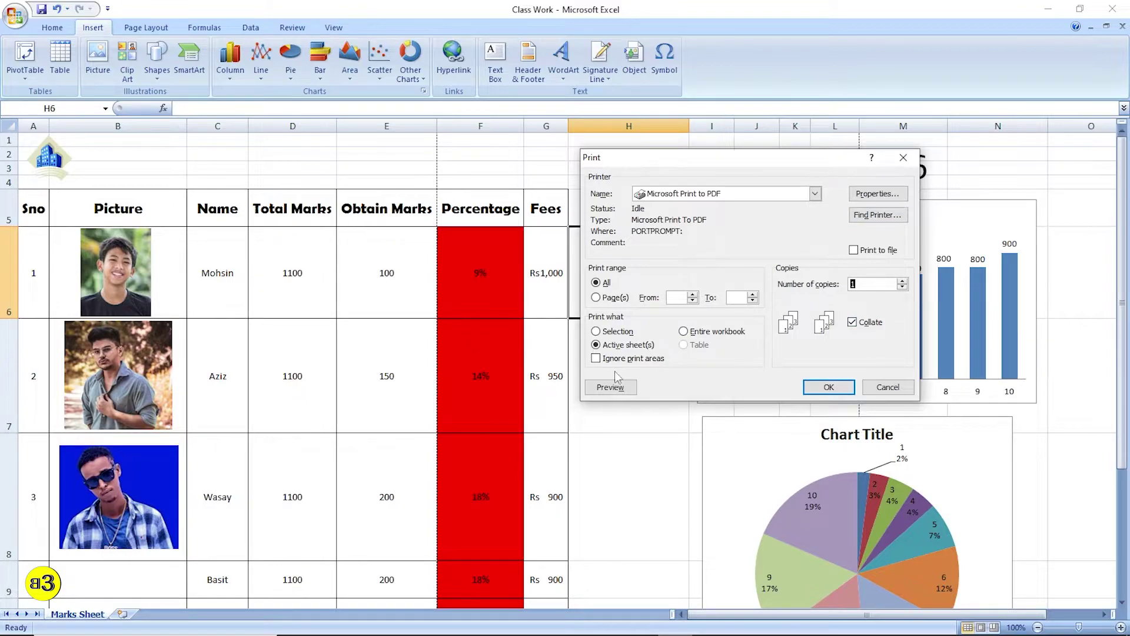
- Zoom into the print preview to check the Students Marks header and Total Mark Sheet footer
click(606, 387)
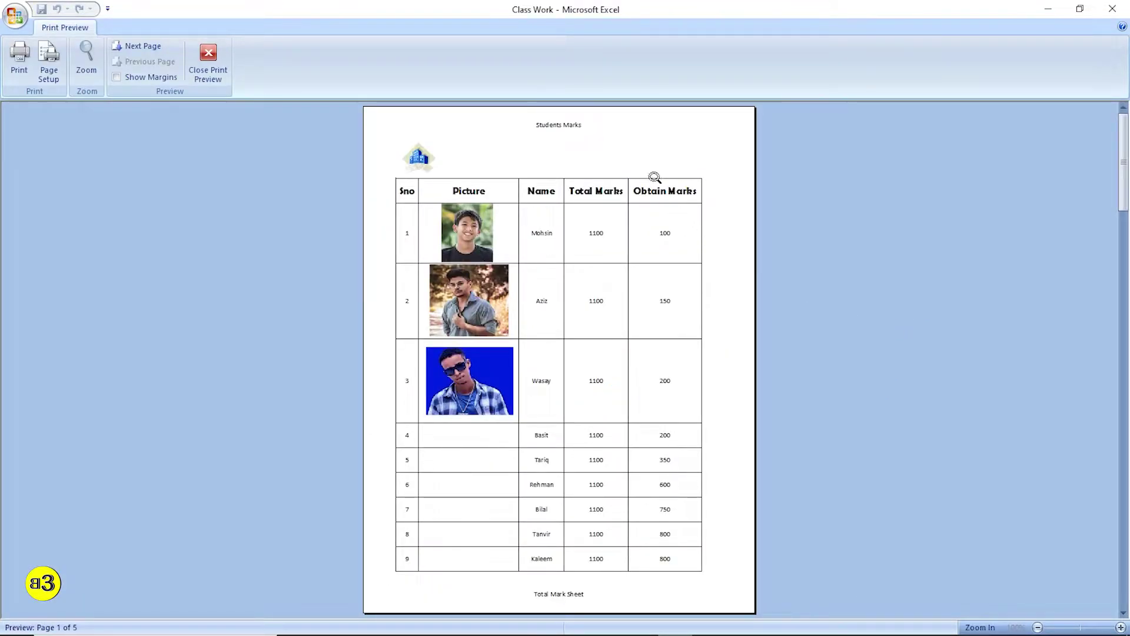
click(557, 132)
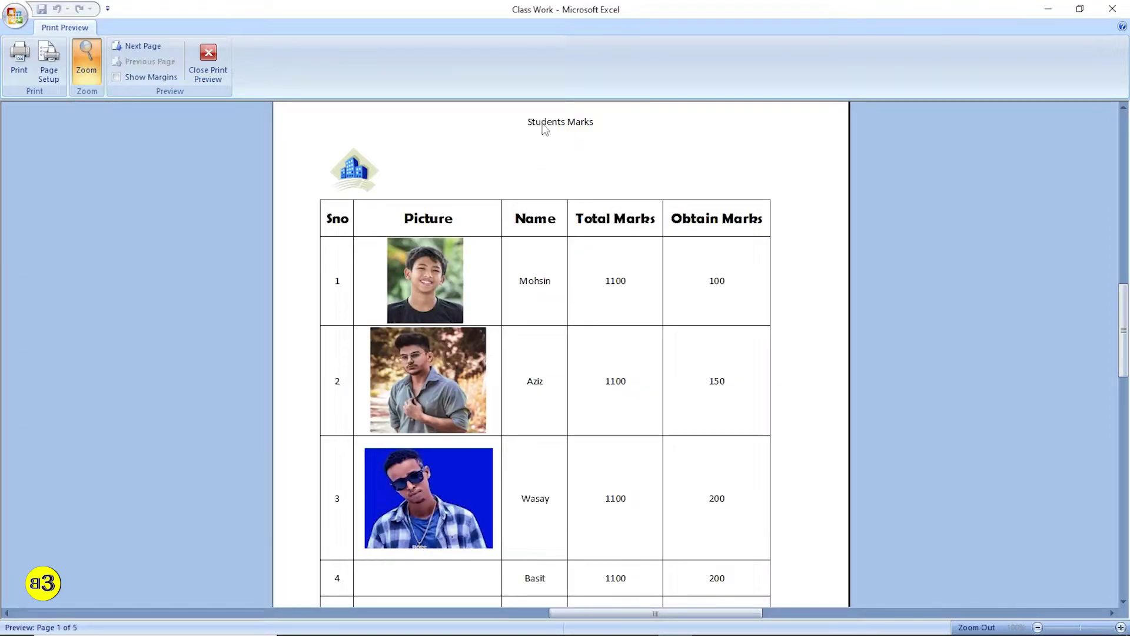
scroll(631, 233, down, 6)
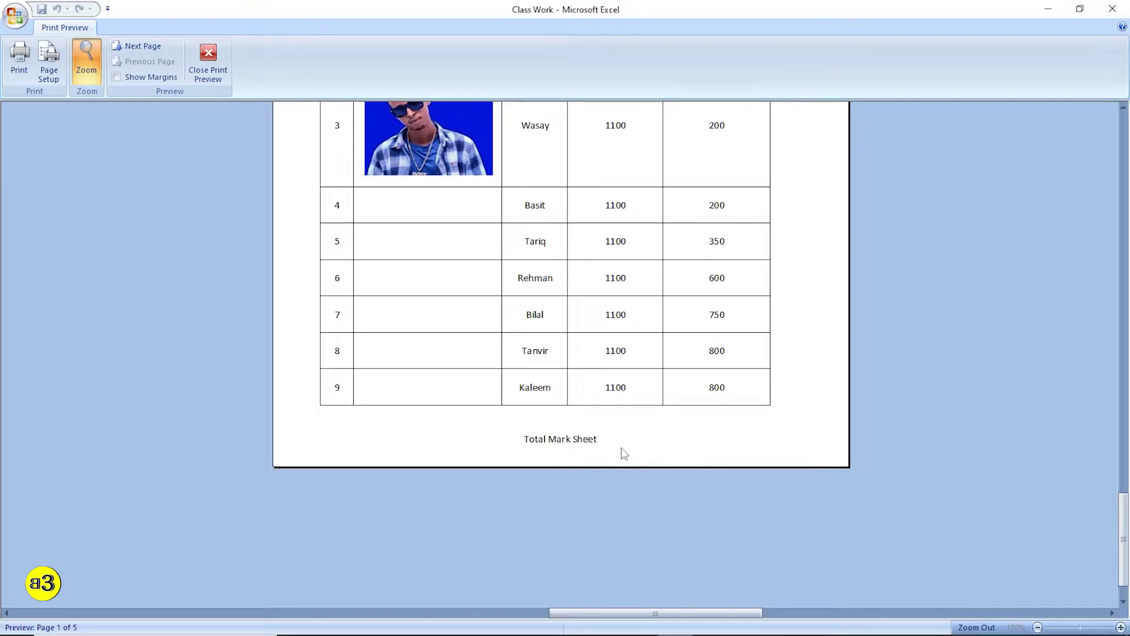
scroll(578, 442, up, 8)
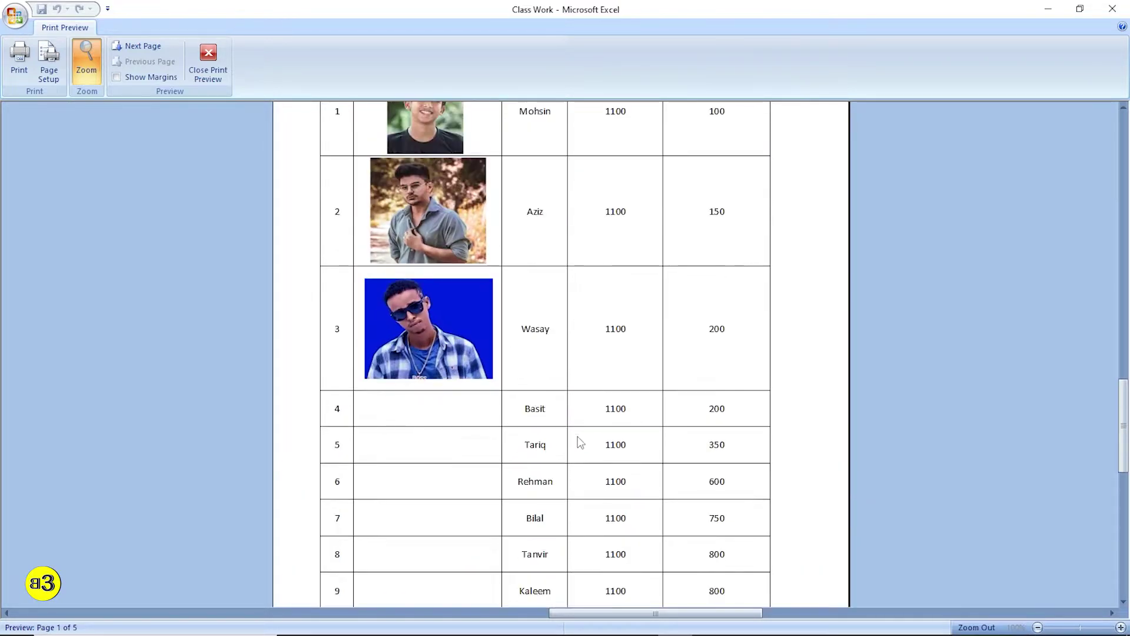
scroll(571, 441, down, 6)
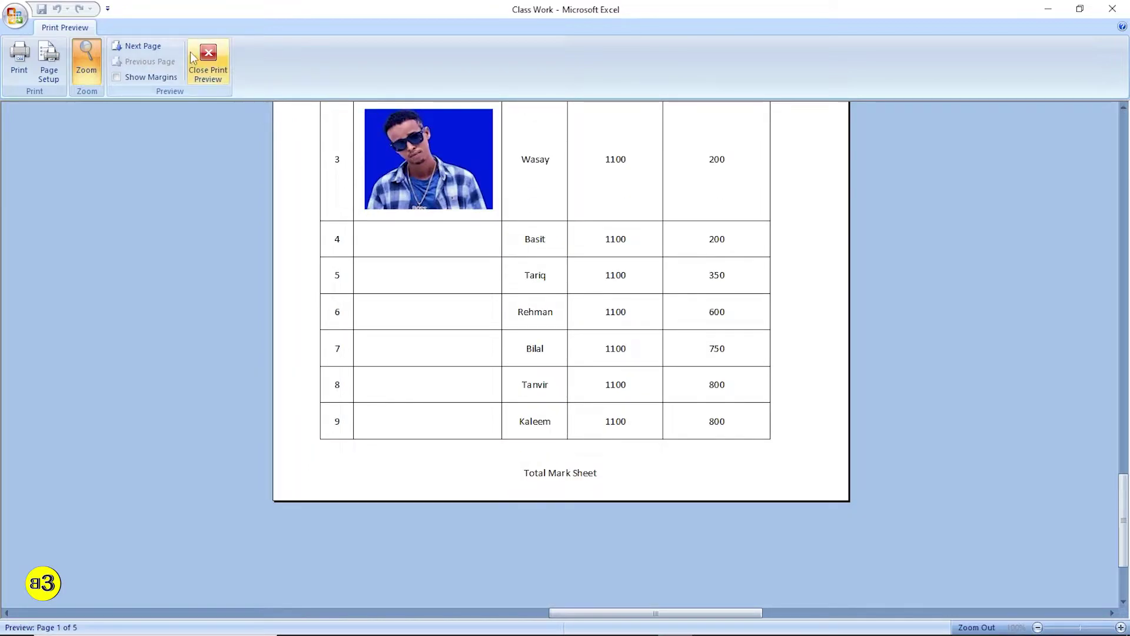
click(207, 62)
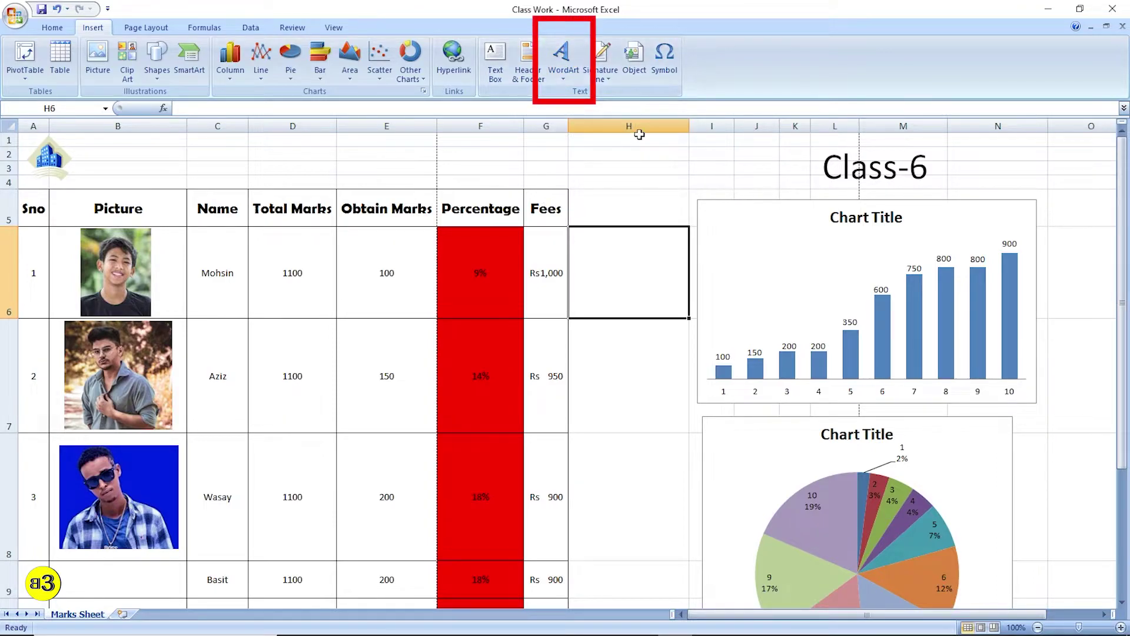
- Make Class-6 a light-cyan WordArt and move it above the table
click(858, 169)
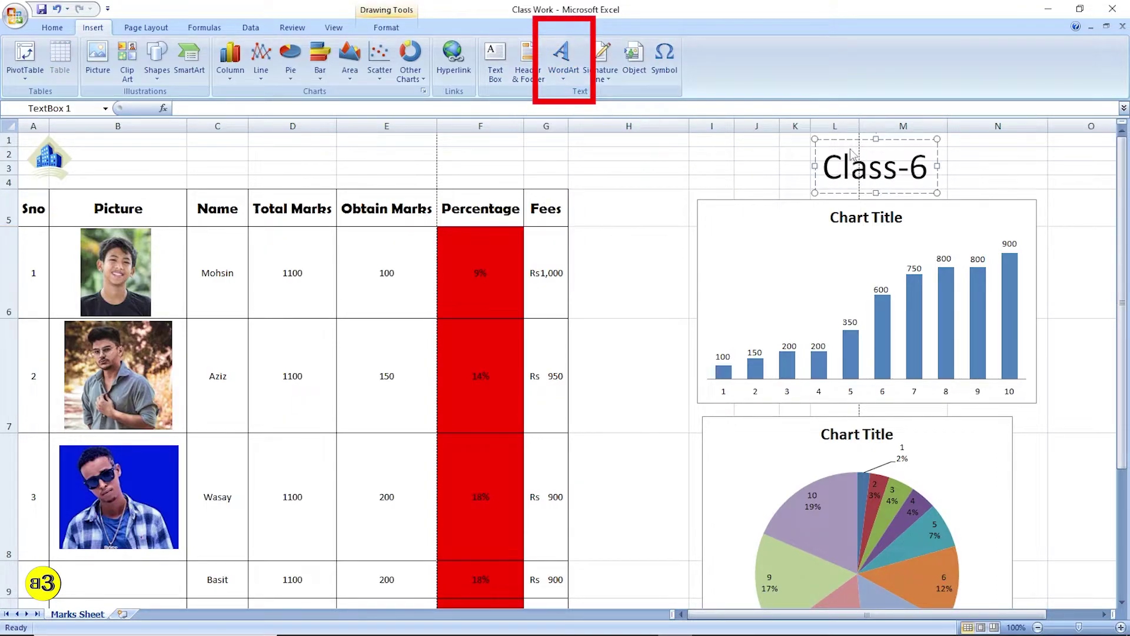
click(566, 71)
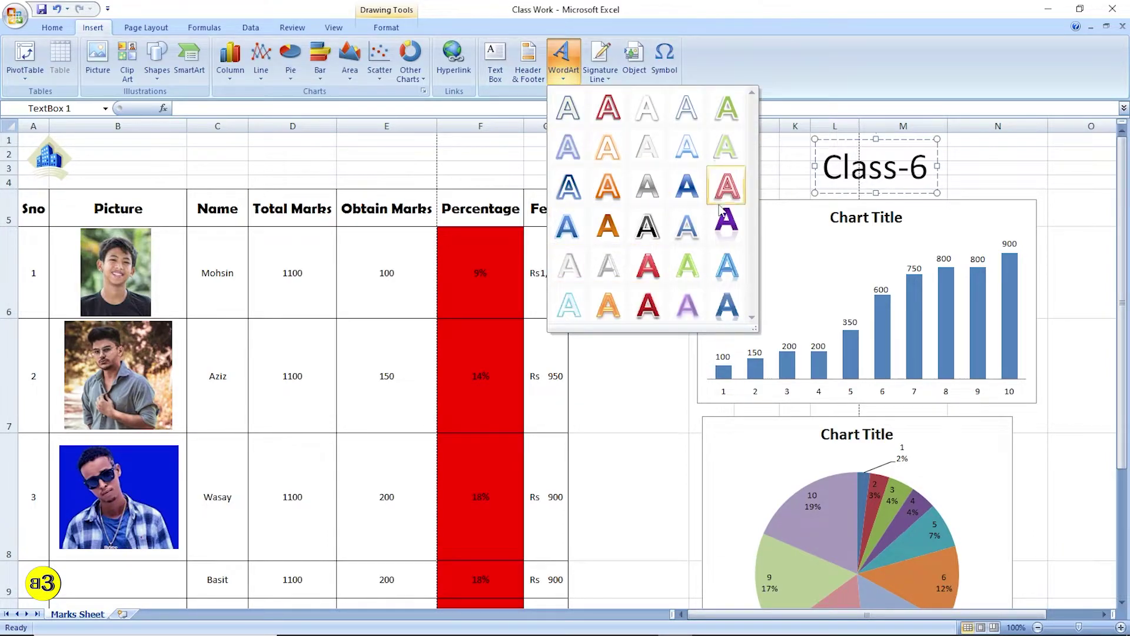
click(568, 303)
drag(606, 352, 771, 155)
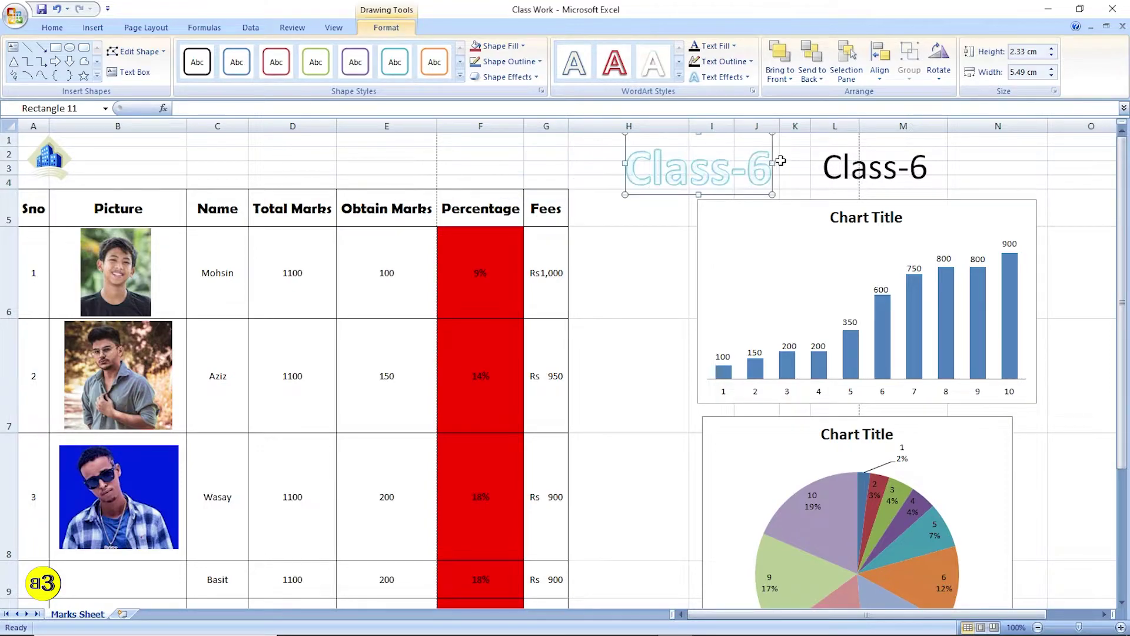
- Delete the plain Class-6 text box
click(868, 168)
click(893, 141)
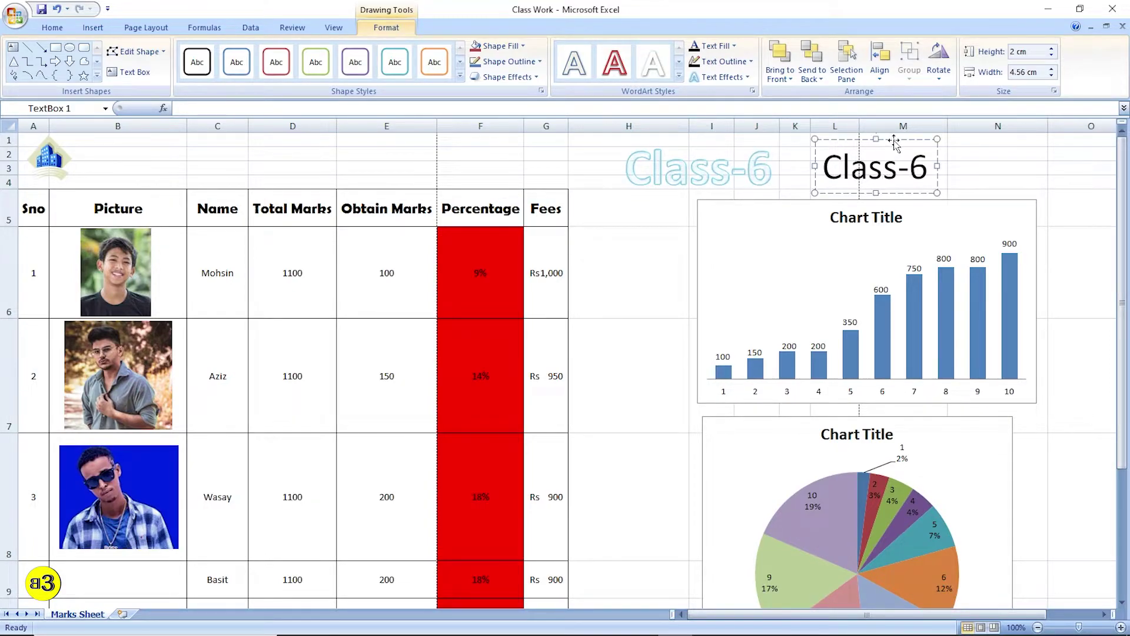
key(Delete)
- Reposition the Class-6 WordArt above the Percentage column
click(755, 175)
drag(771, 155, 894, 154)
click(985, 157)
click(676, 172)
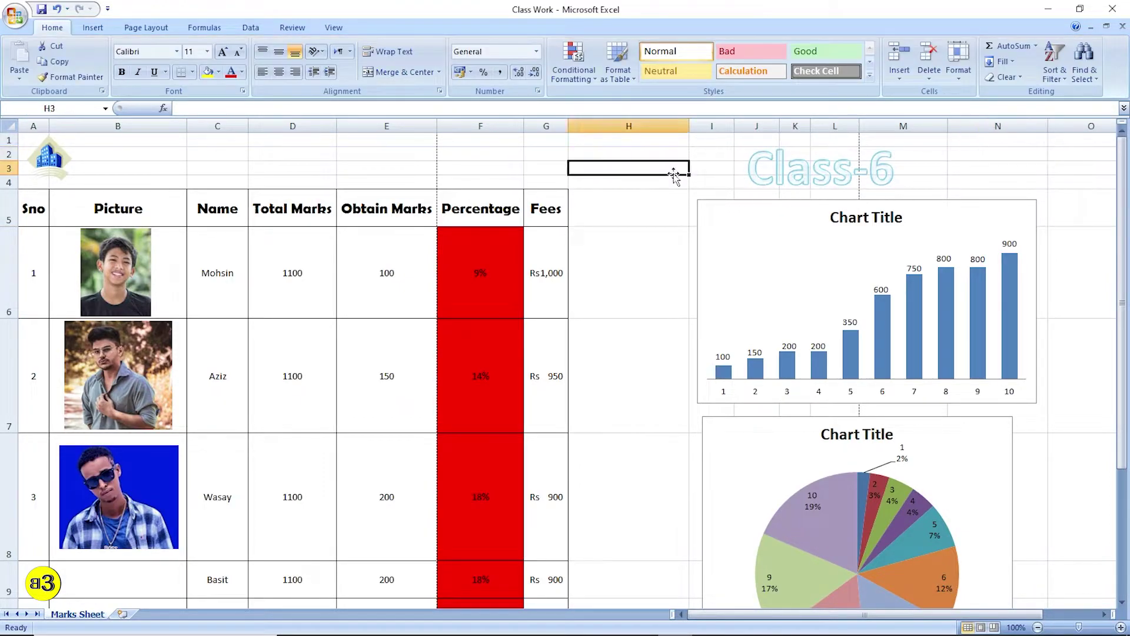
click(784, 171)
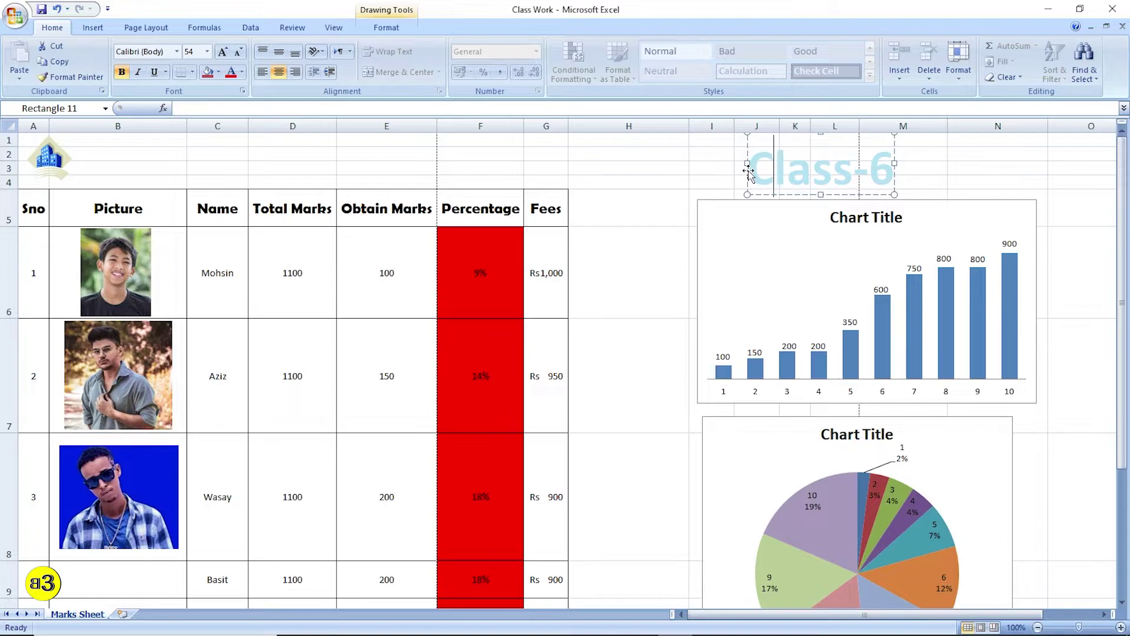
drag(746, 173, 446, 173)
click(706, 192)
click(93, 27)
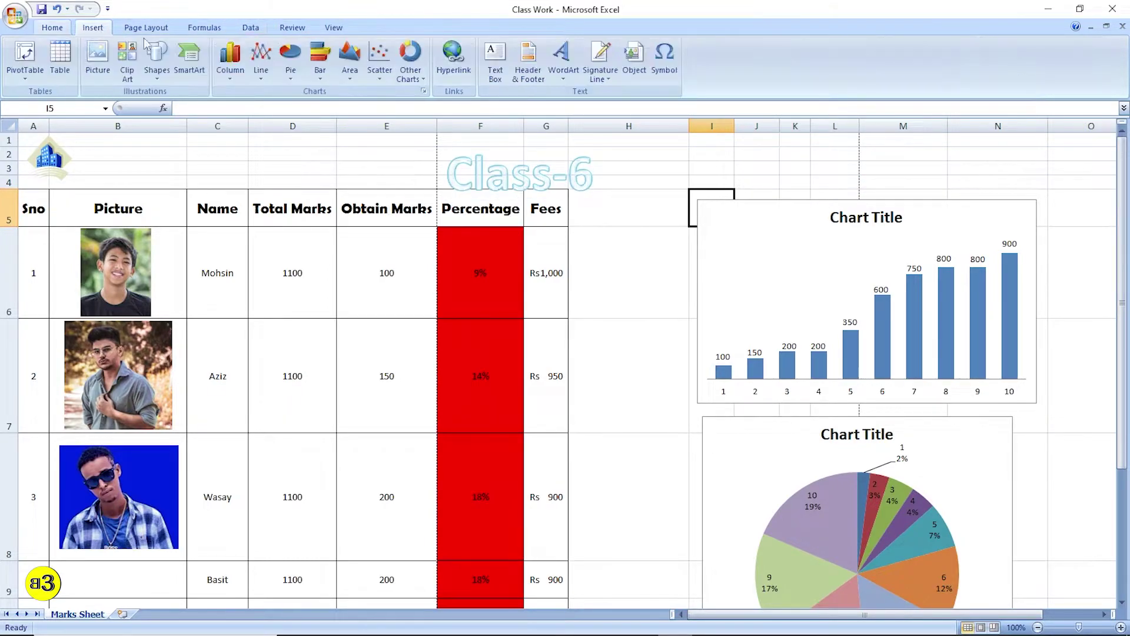
- Insert a trial 'Your Text Here' WordArt beside Class-6, then delete it
click(554, 81)
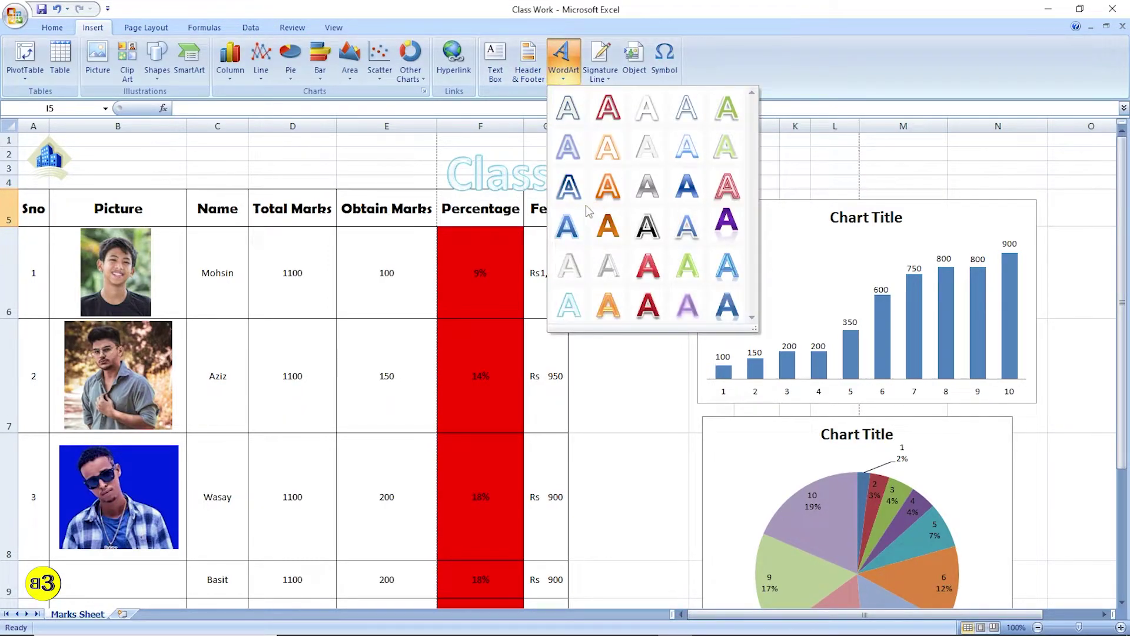
click(574, 226)
drag(651, 353, 852, 133)
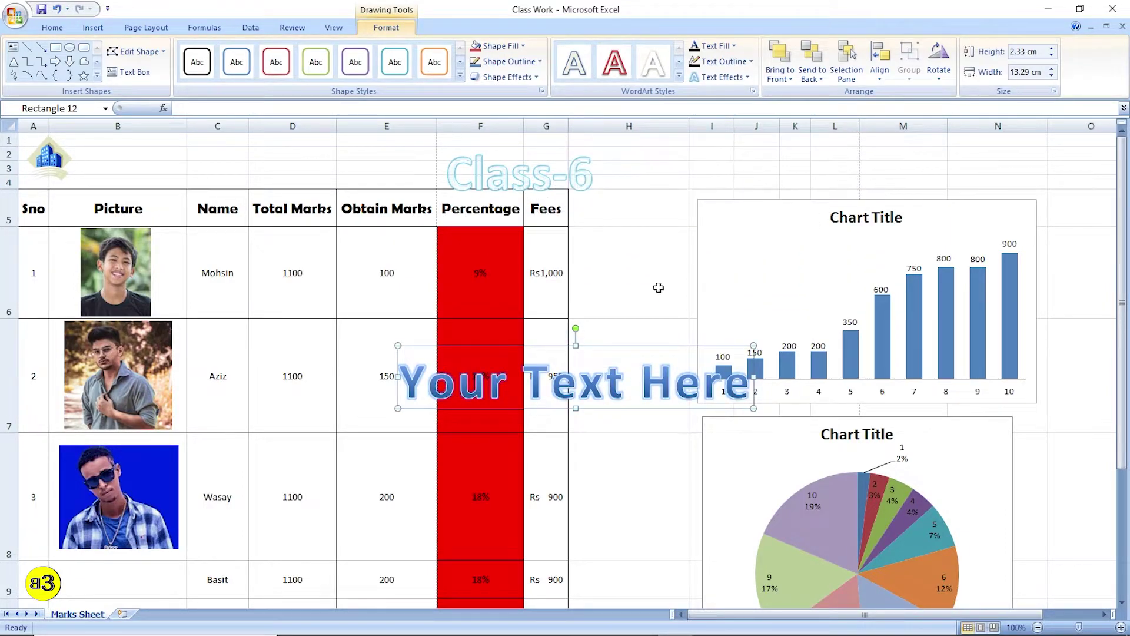
drag(646, 350, 861, 143)
click(659, 262)
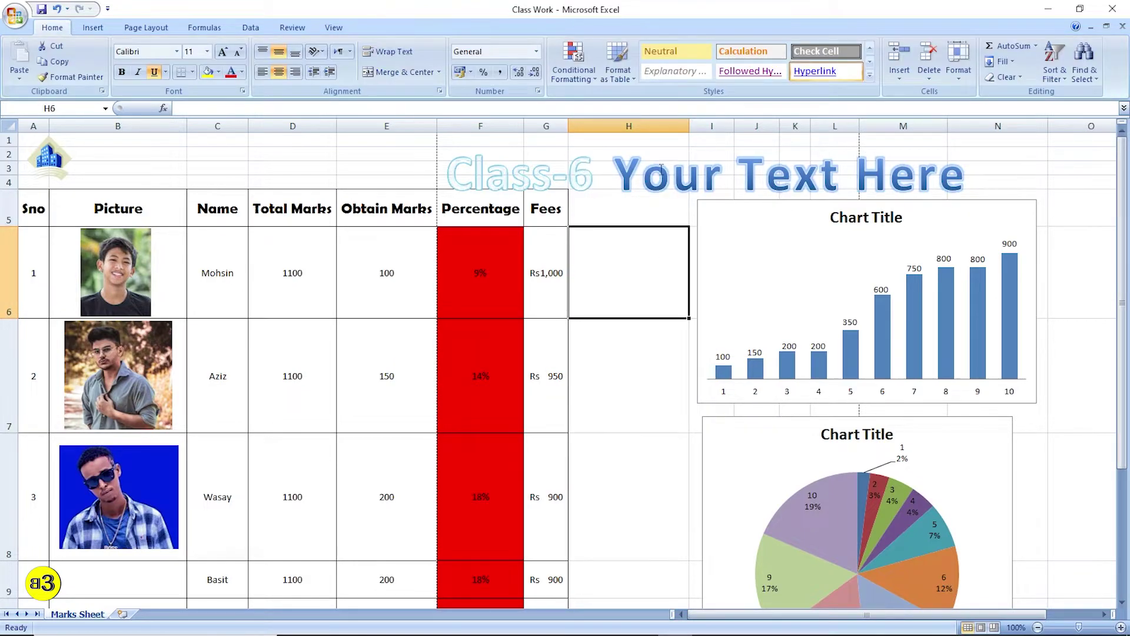
click(660, 169)
key(Delete)
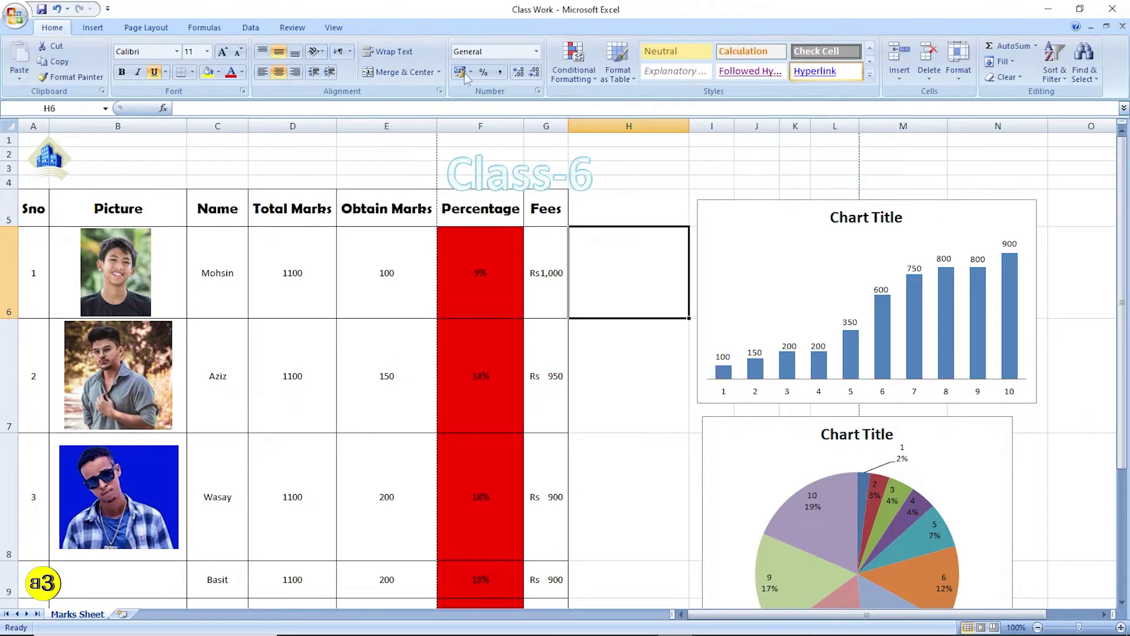
- Insert a grey outlined WordArt and place it beside the Class-6 title
click(93, 27)
click(562, 81)
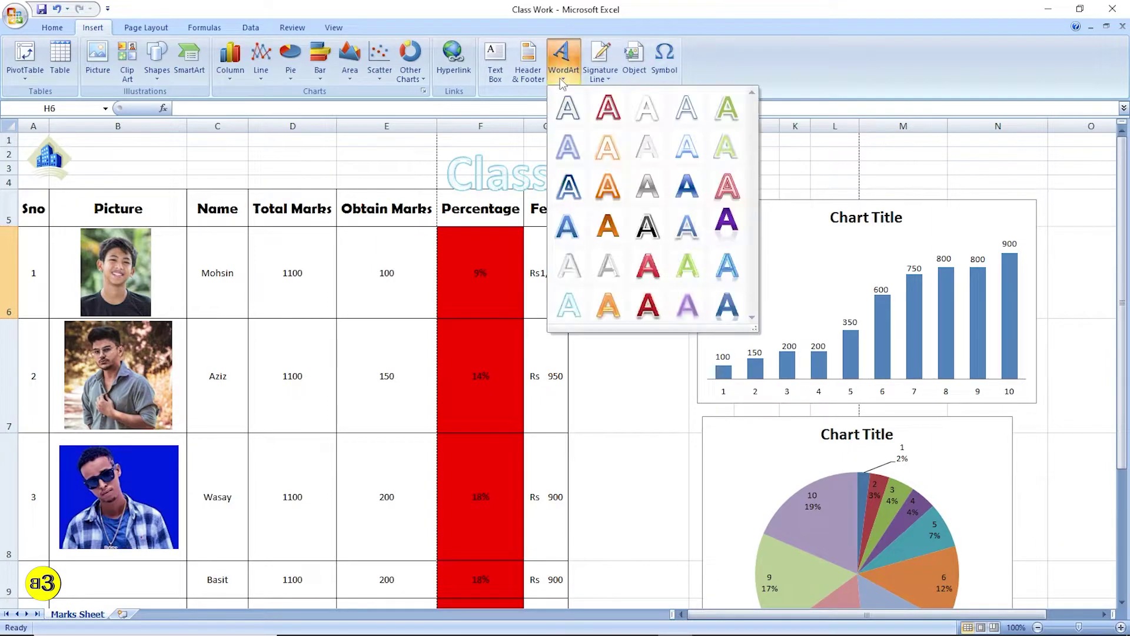
click(652, 225)
drag(649, 348, 860, 140)
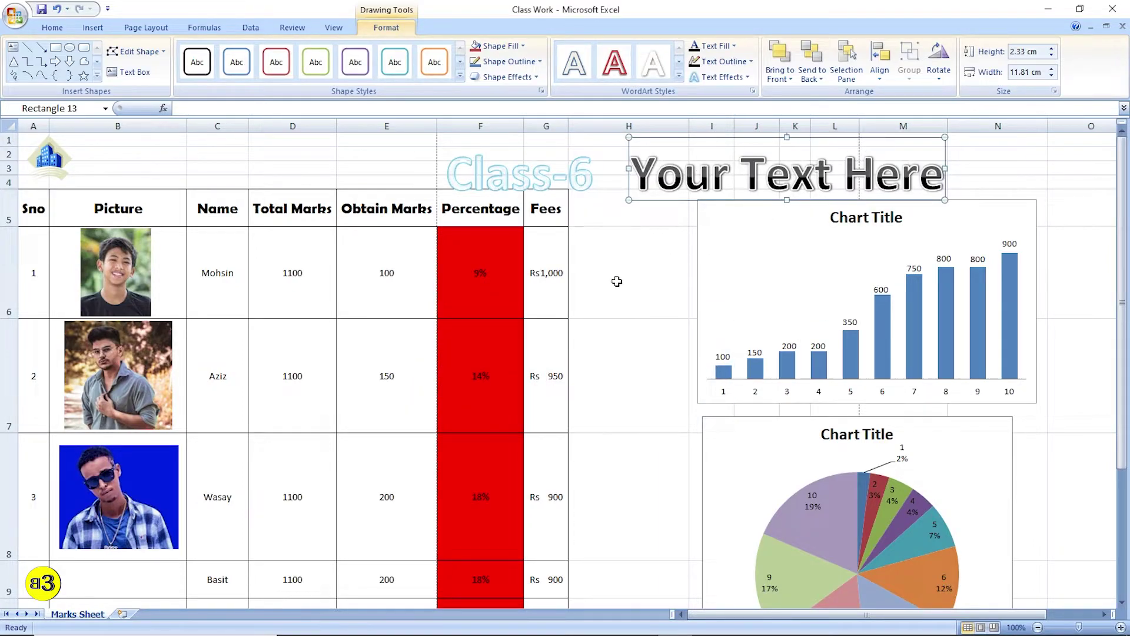
click(617, 281)
- Change the placeholder WordArt text to 'Class No-6'
double_click(560, 174)
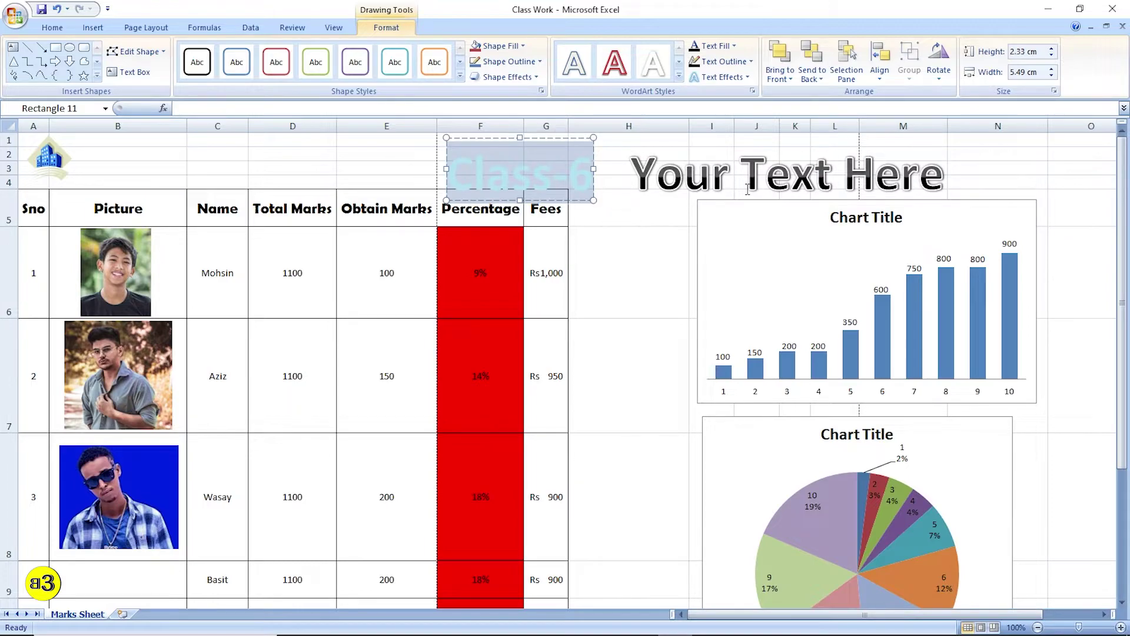
click(830, 175)
triple_click(830, 177)
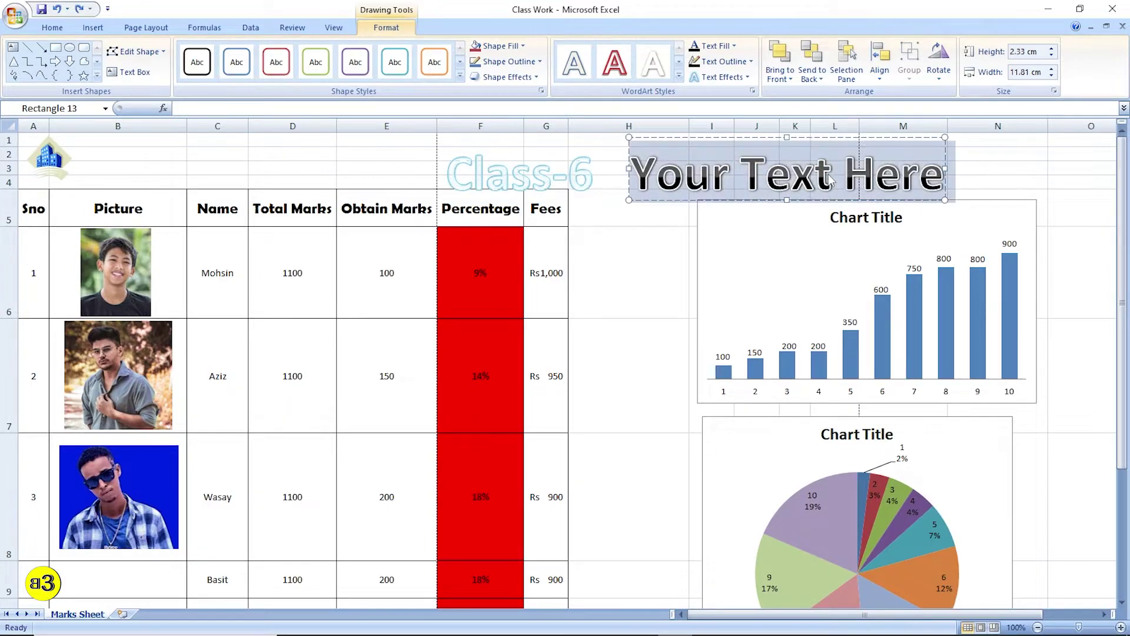
text(Class)
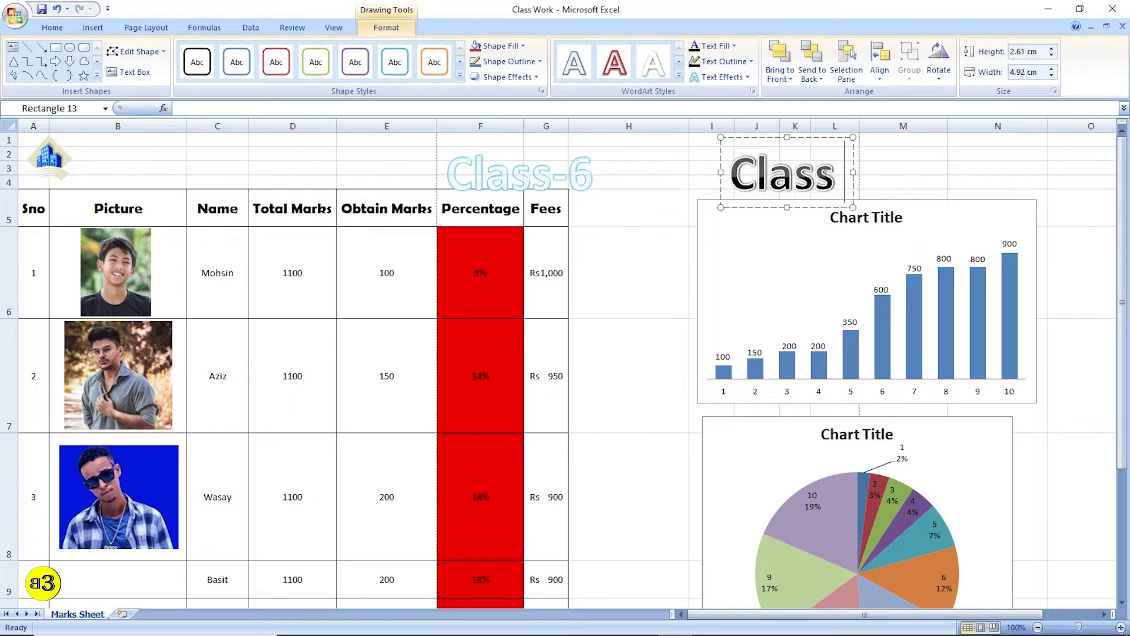
text( No-6)
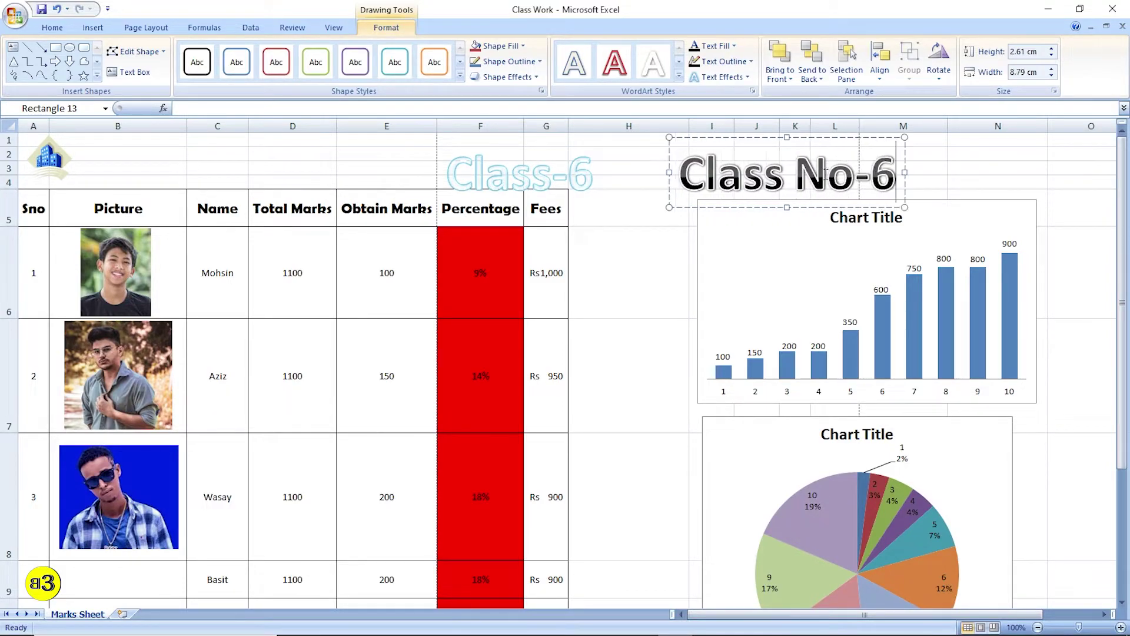
click(684, 271)
- Delete the old light-blue Class-6 WordArt
click(565, 182)
click(593, 168)
key(Delete)
- Nudge the Class No-6 title slightly up and right, then select cell H4
click(771, 161)
drag(846, 202, 856, 190)
click(677, 222)
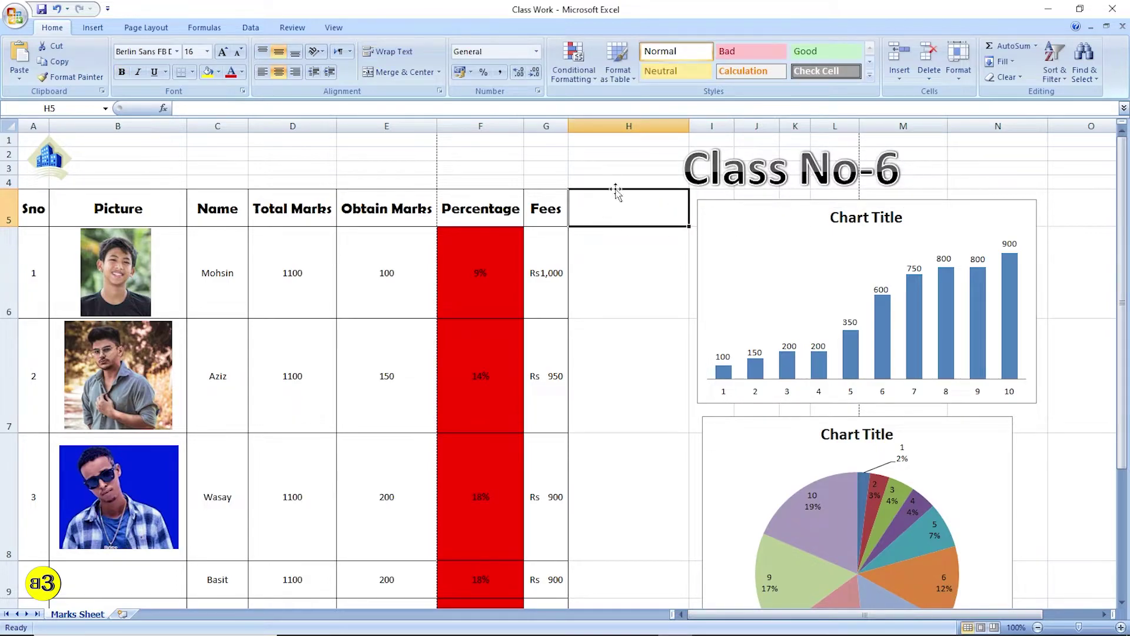
click(615, 182)
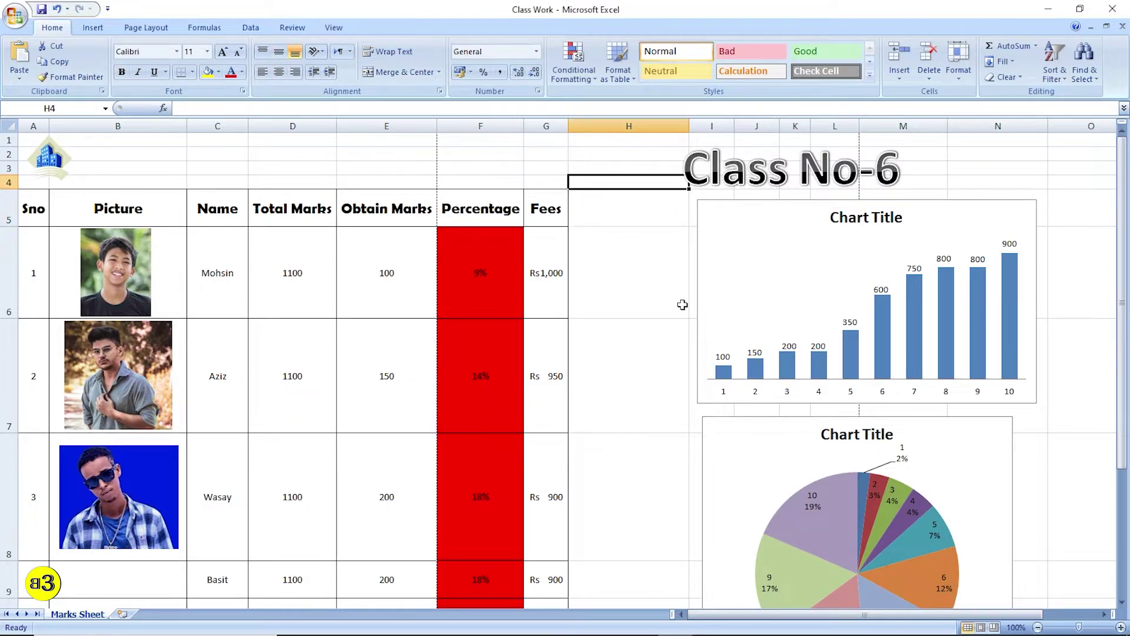
- Insert a signature line with the suggested signer's name and the title CEO
click(92, 27)
click(563, 61)
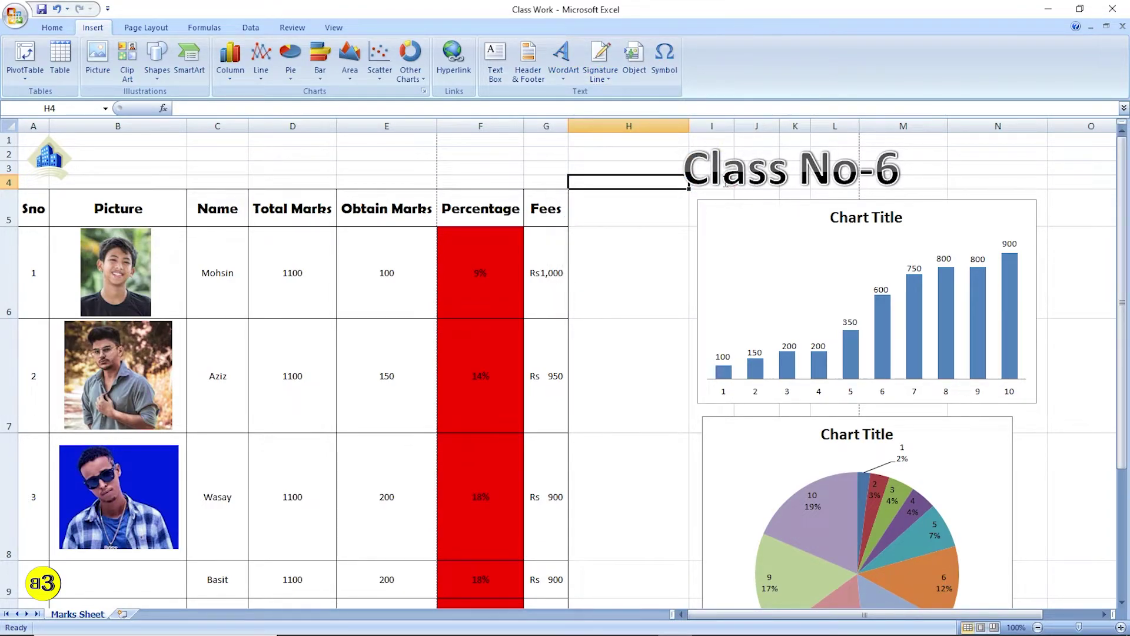
click(601, 59)
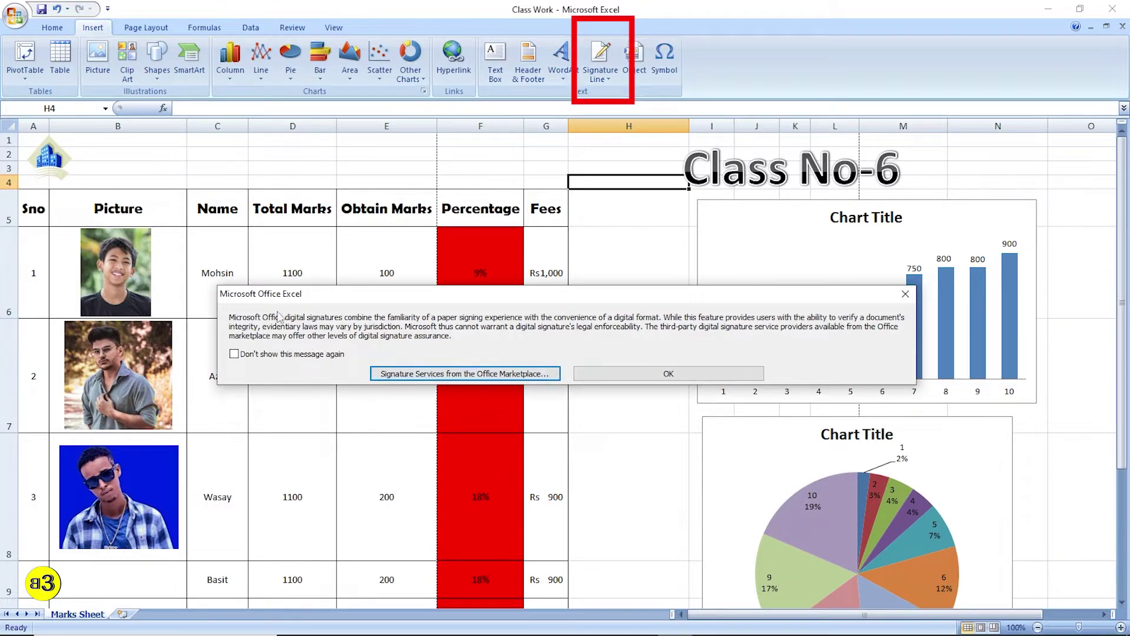
click(673, 375)
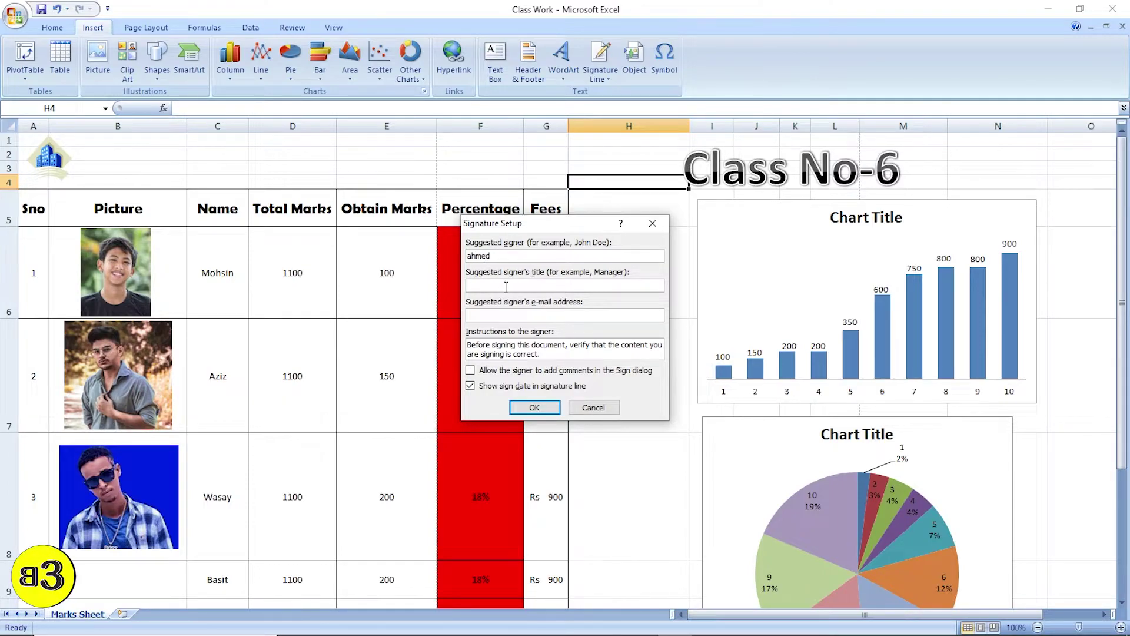
click(605, 287)
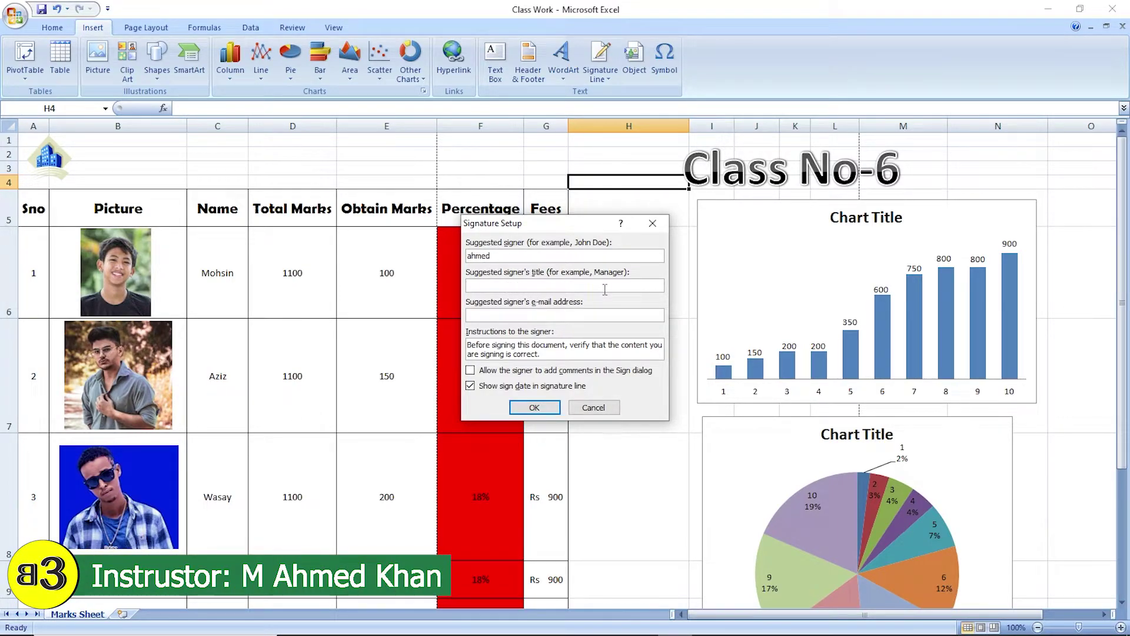
text(CEO)
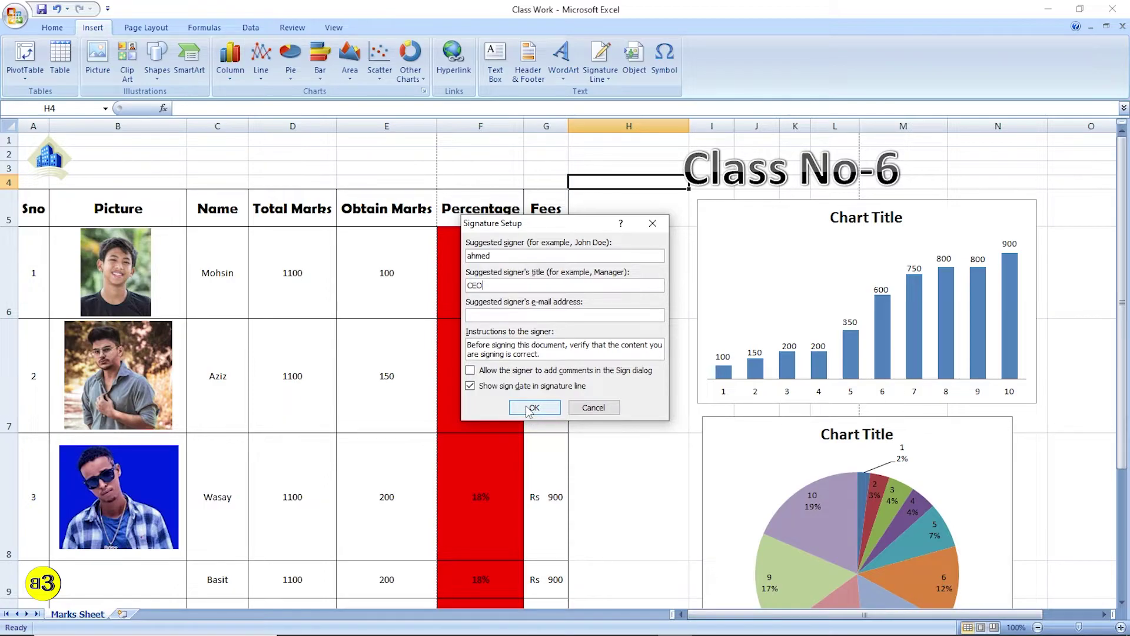
click(533, 407)
- Drag the signature line down below the marks table
scroll(615, 241, down, 1)
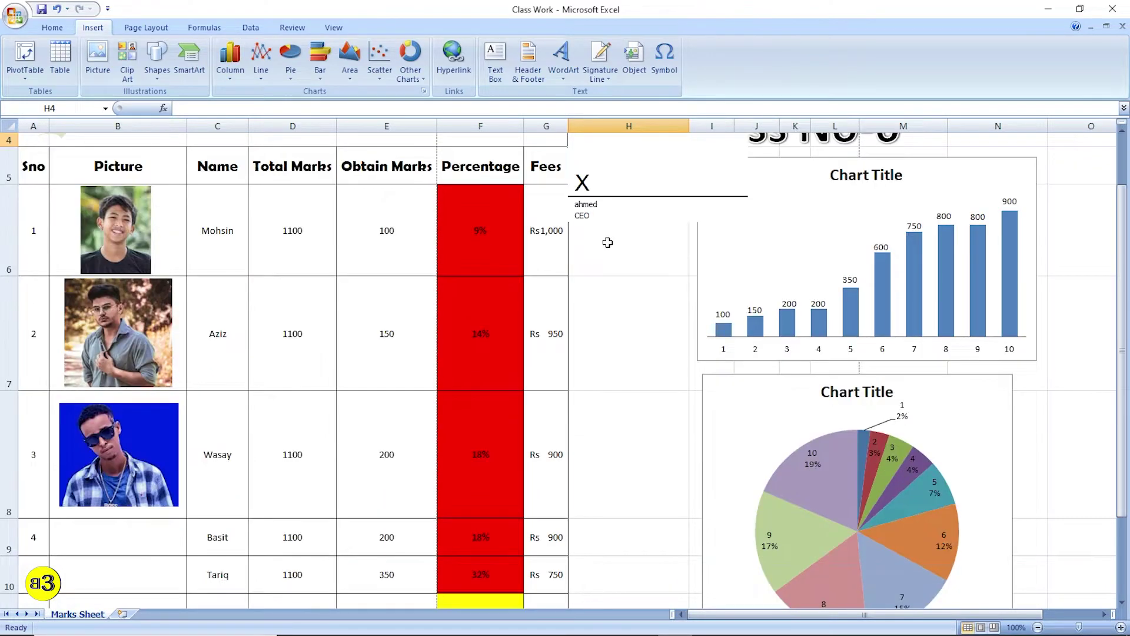
mouse_move(644, 204)
mouse_down()
mouse_move(341, 447)
mouse_move(290, 522)
mouse_up()
scroll(271, 293, down, 2)
scroll(270, 293, up, 2)
scroll(280, 351, down, 1)
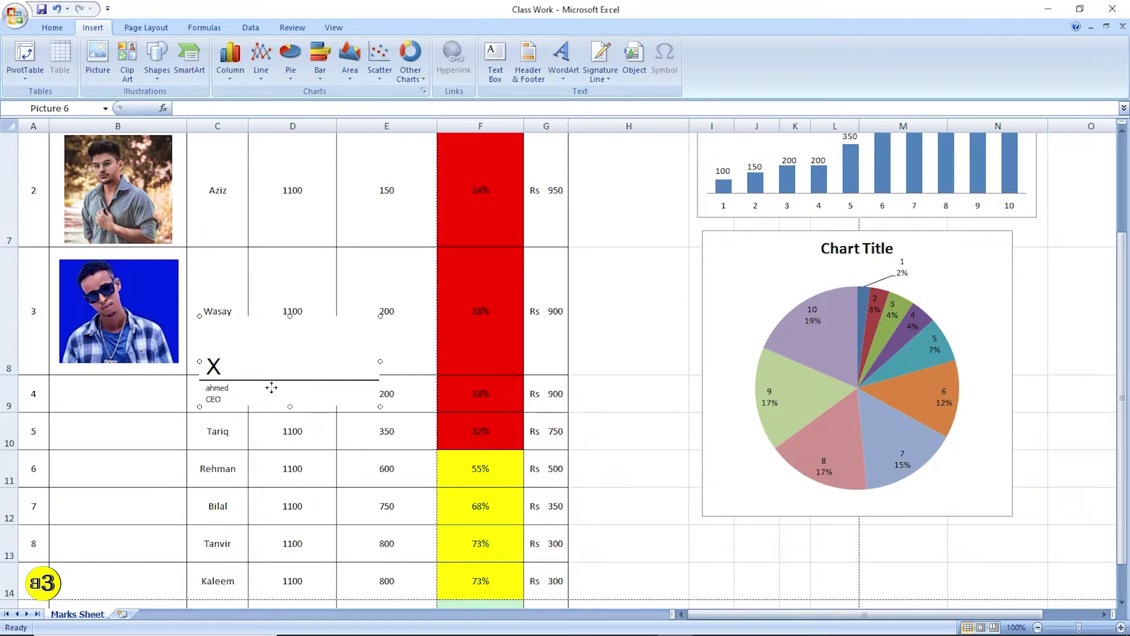
drag(272, 375, 280, 497)
scroll(265, 288, down, 2)
drag(229, 272, 187, 321)
click(356, 317)
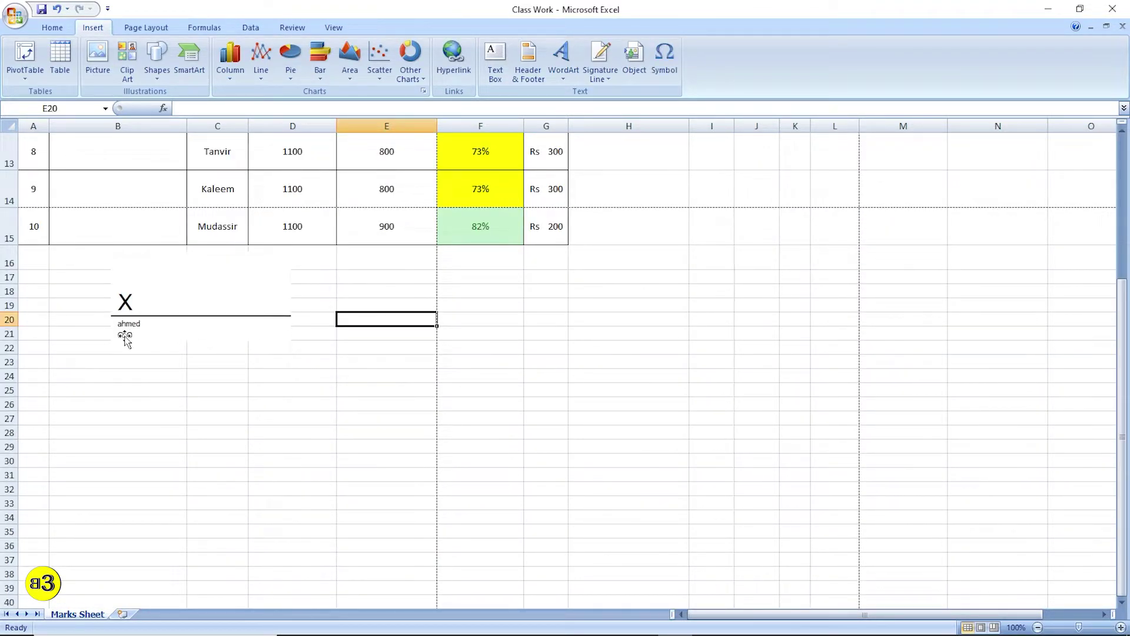
- Shift the signature line left under column A, around rows 17–21
drag(210, 322, 123, 324)
click(454, 336)
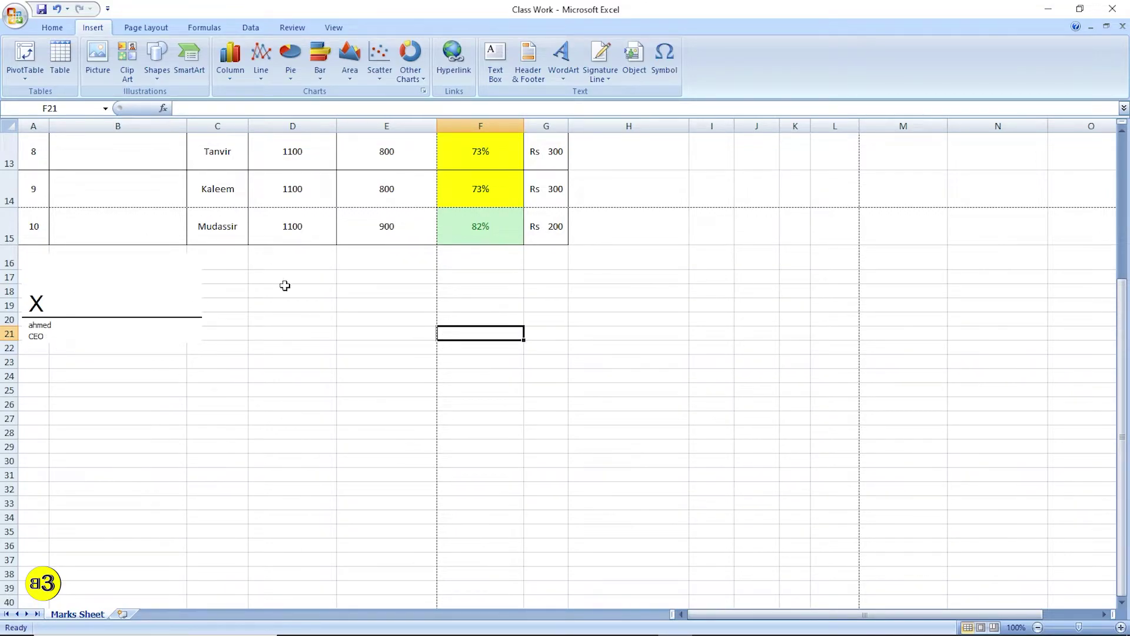
scroll(314, 294, up, 4)
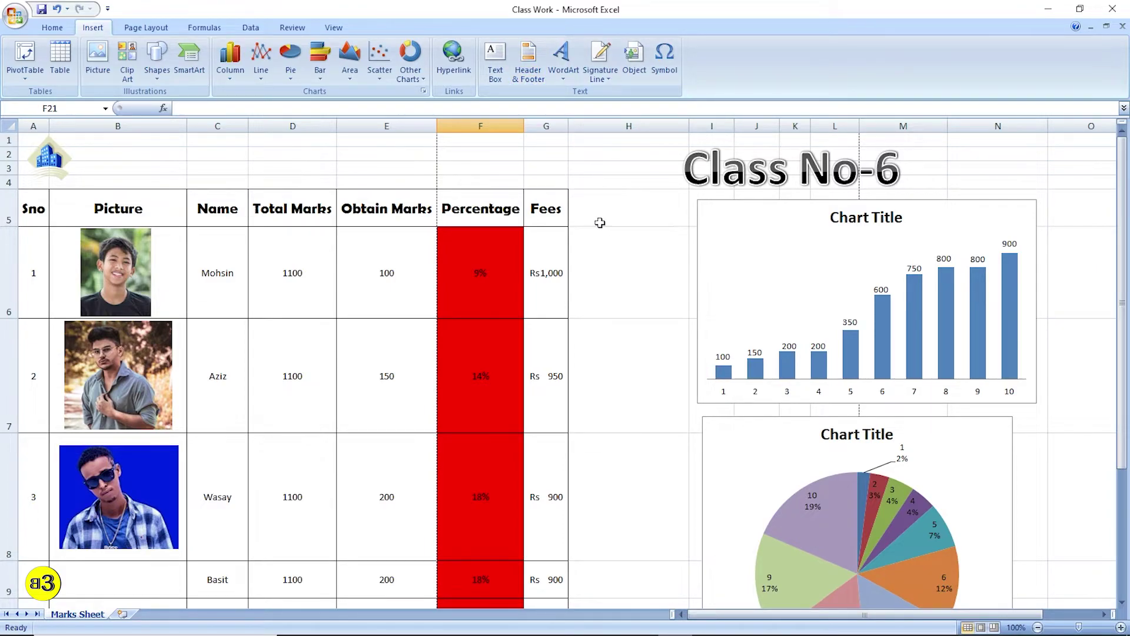
scroll(517, 240, down, 4)
scroll(535, 391, up, 4)
scroll(630, 240, down, 2)
scroll(632, 173, up, 2)
- In the Object dialog, choose Create from File and browse for a file
click(641, 70)
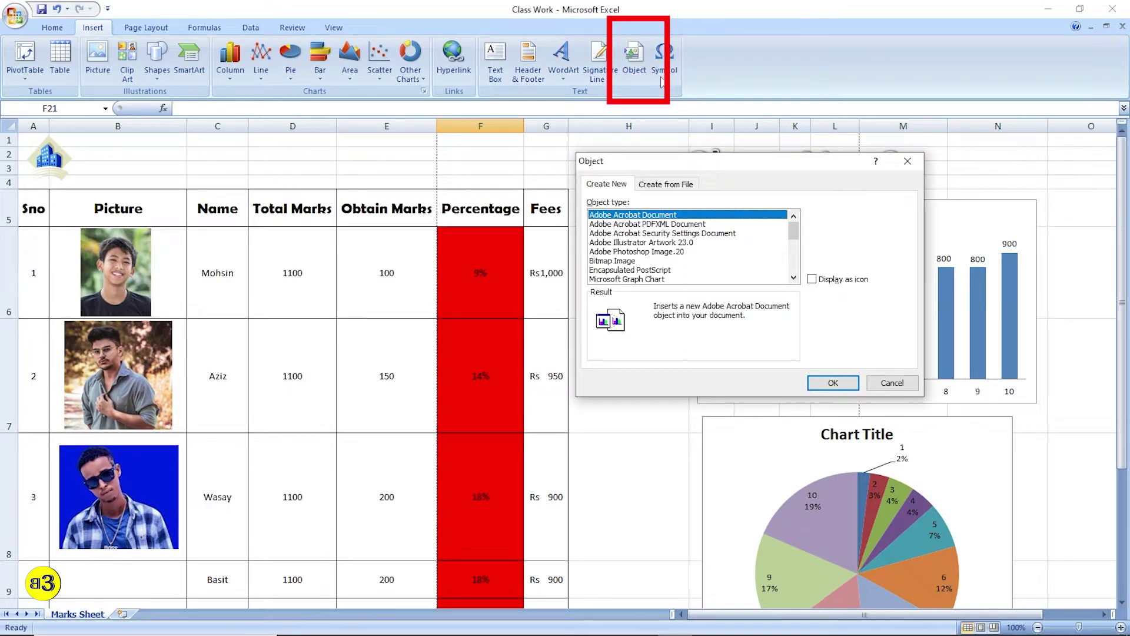
click(666, 185)
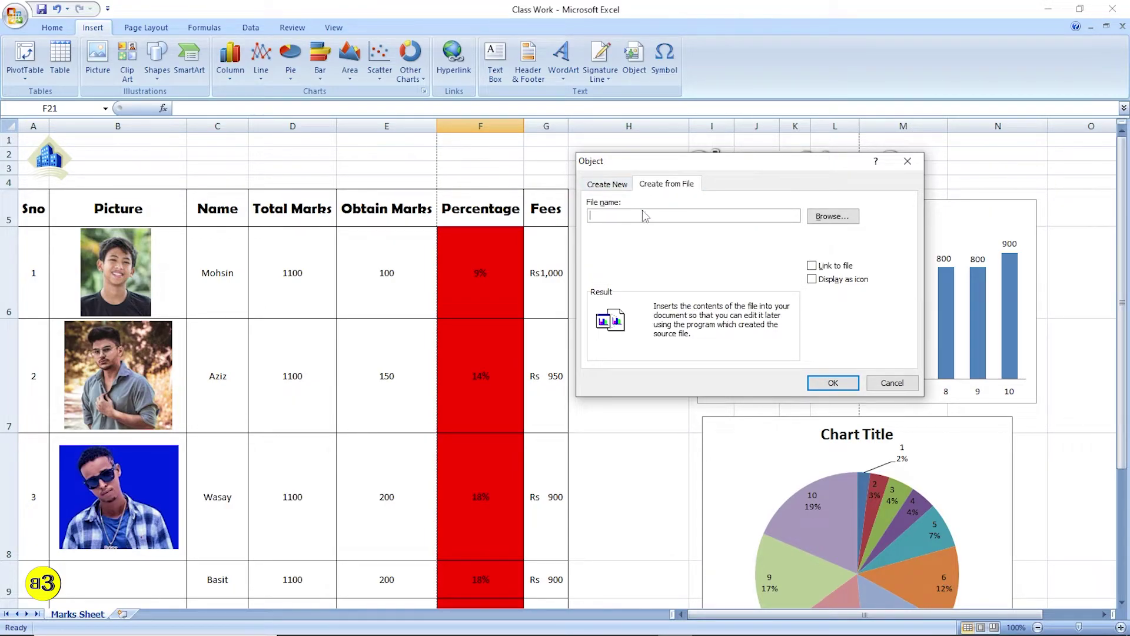
click(608, 186)
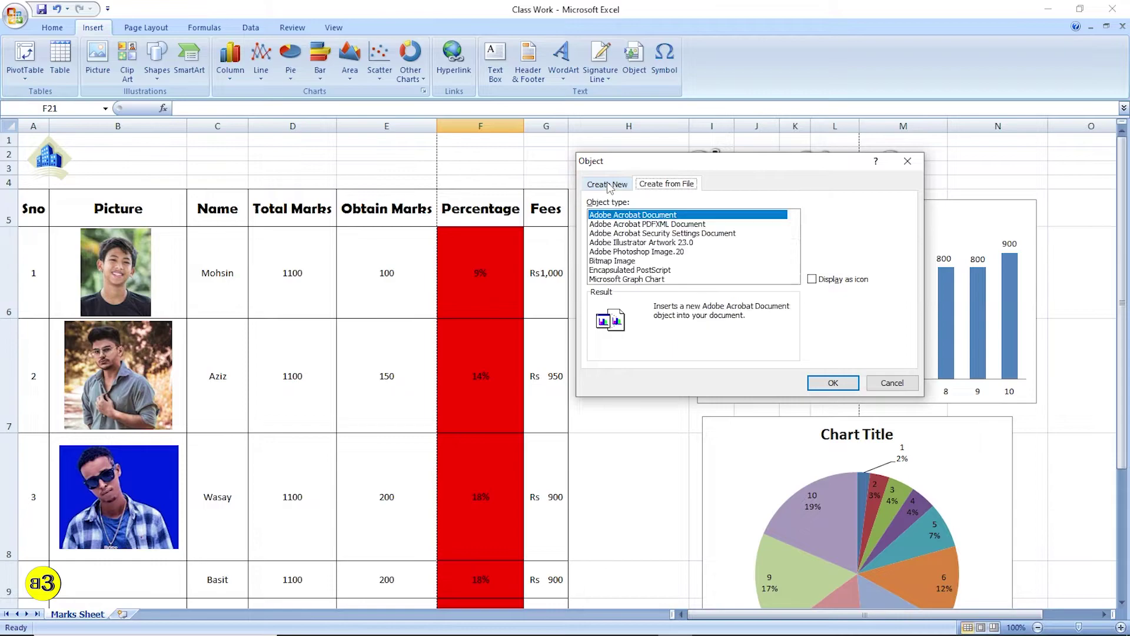
click(667, 190)
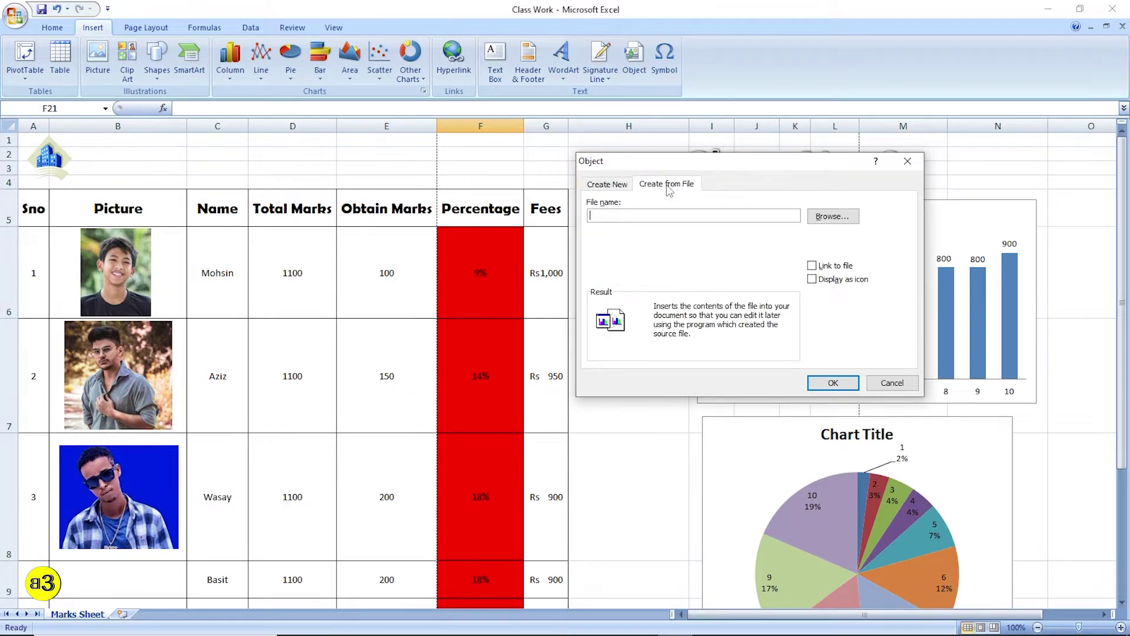
click(830, 217)
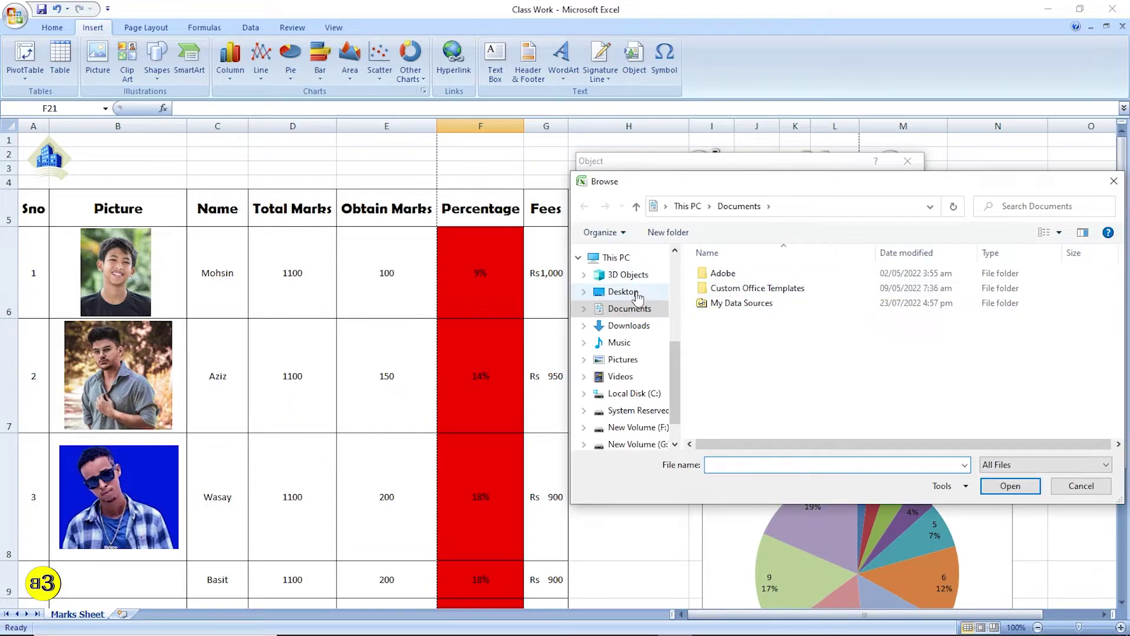
- Pick Amazon-pay.png from Channel Video > US Info Media > 2 as the file to embed
scroll(636, 304, up, 3)
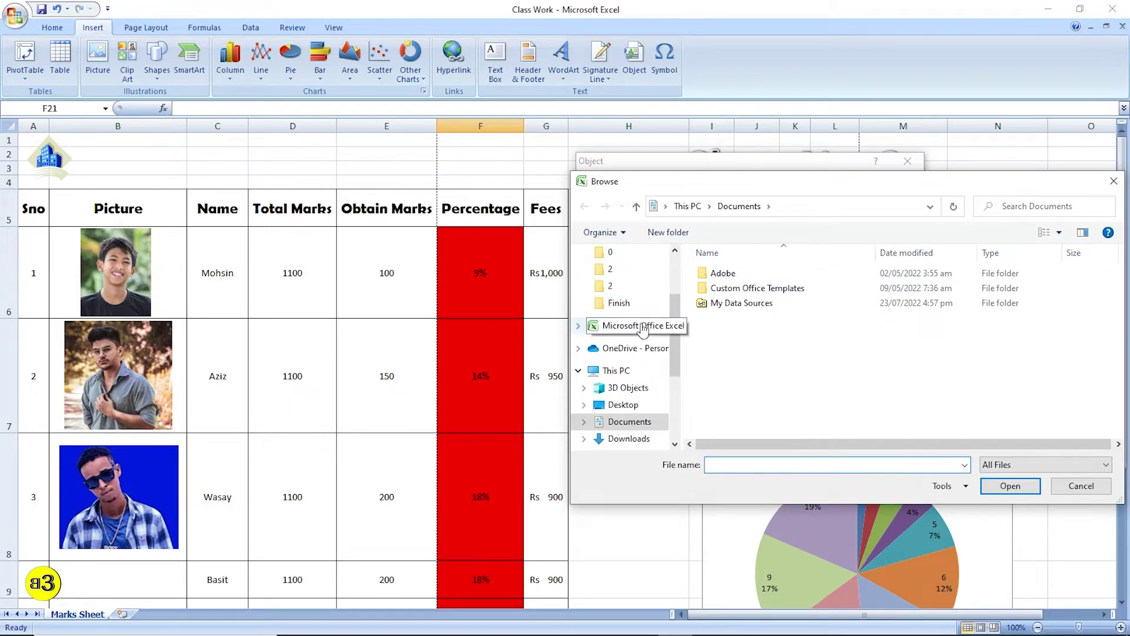
click(643, 328)
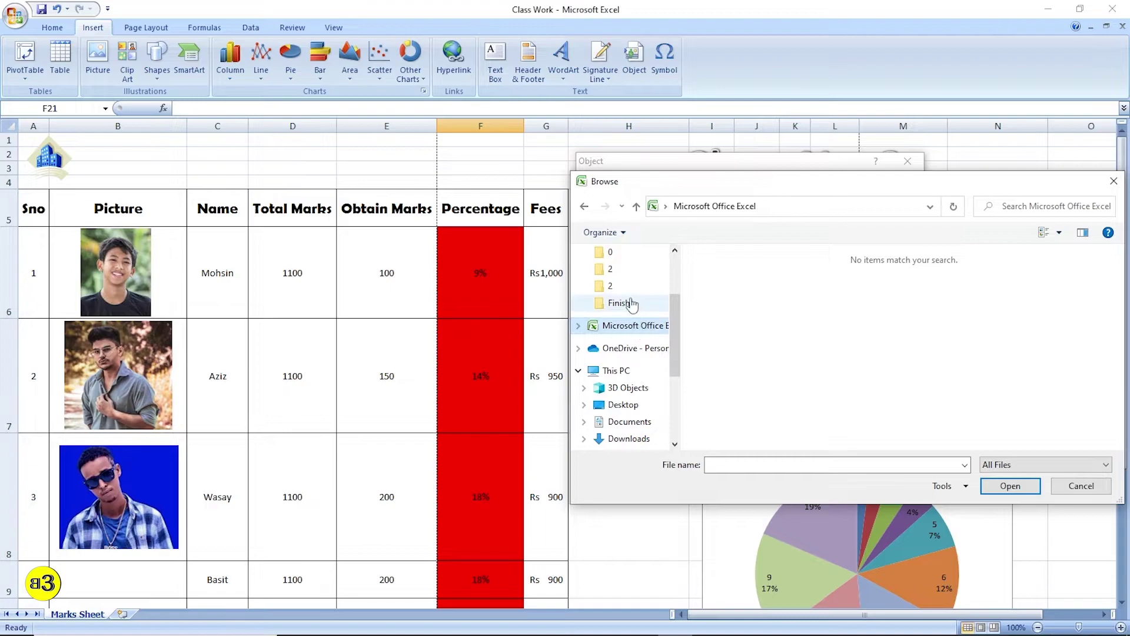
scroll(628, 318, up, 1)
click(628, 320)
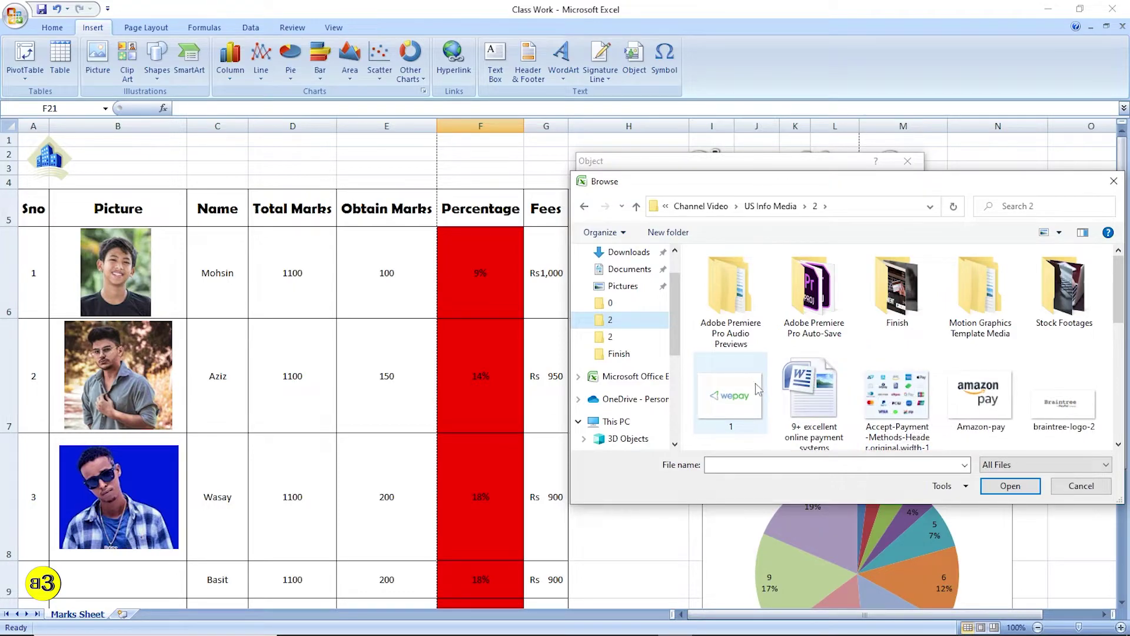
click(970, 405)
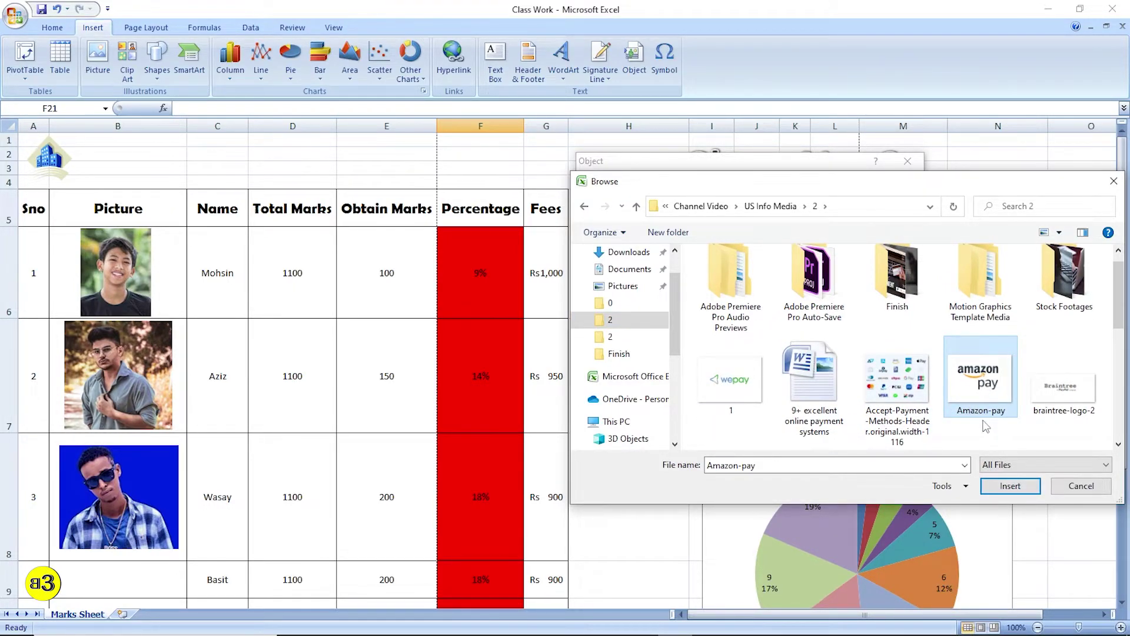
click(1008, 486)
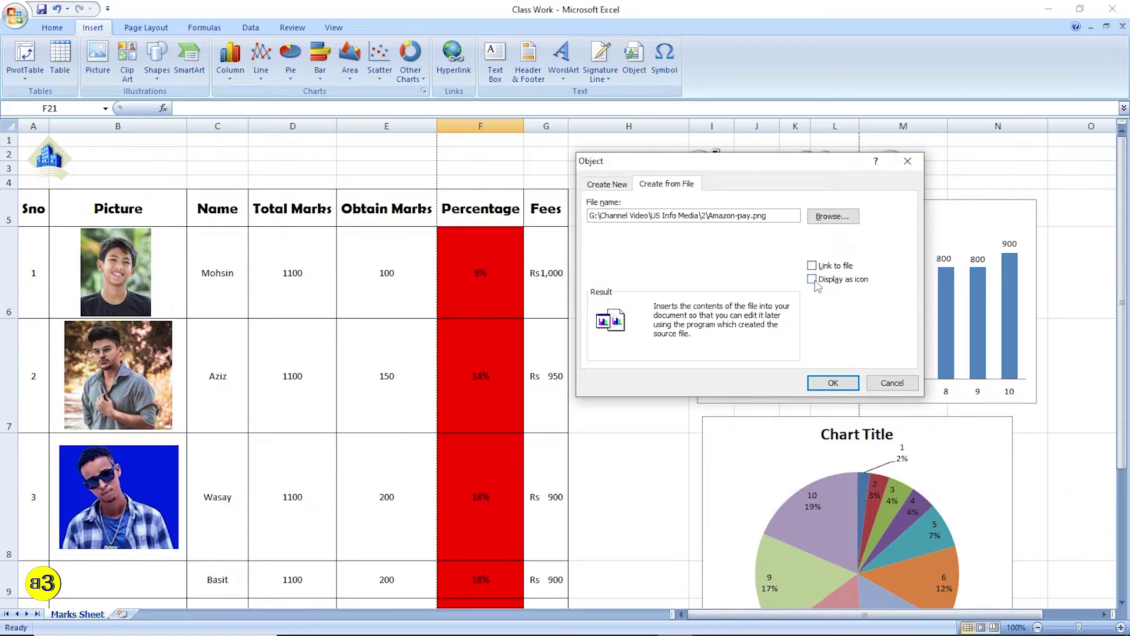
- Embed Amazon-pay.png on the marks sheet shown as an icon, keeping the default icon
click(813, 279)
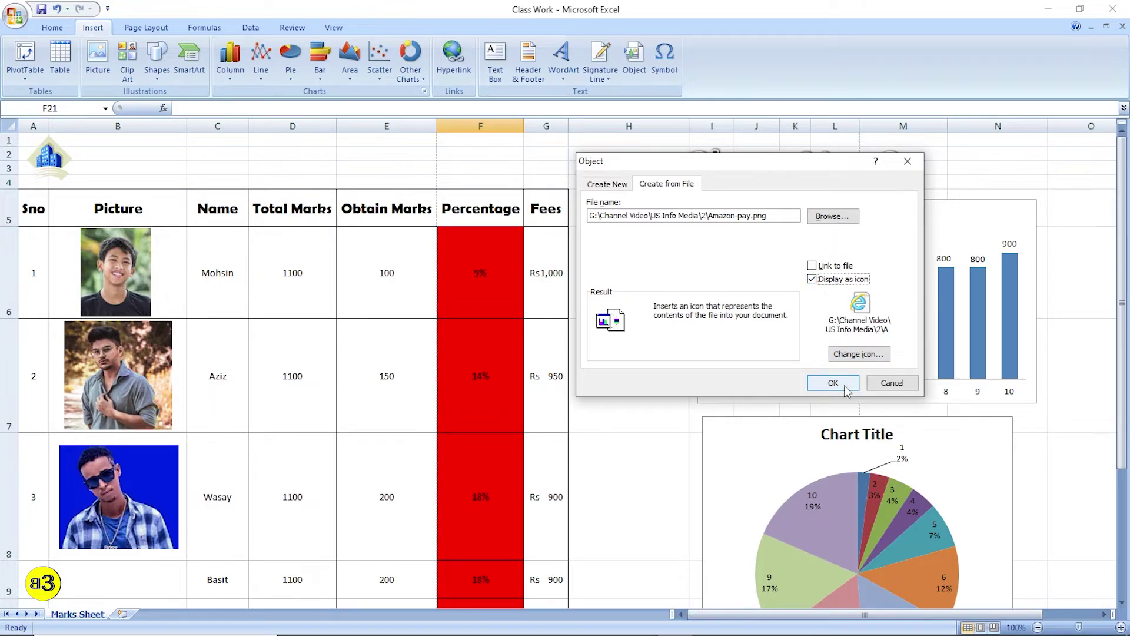
click(859, 353)
scroll(696, 300, down, 6)
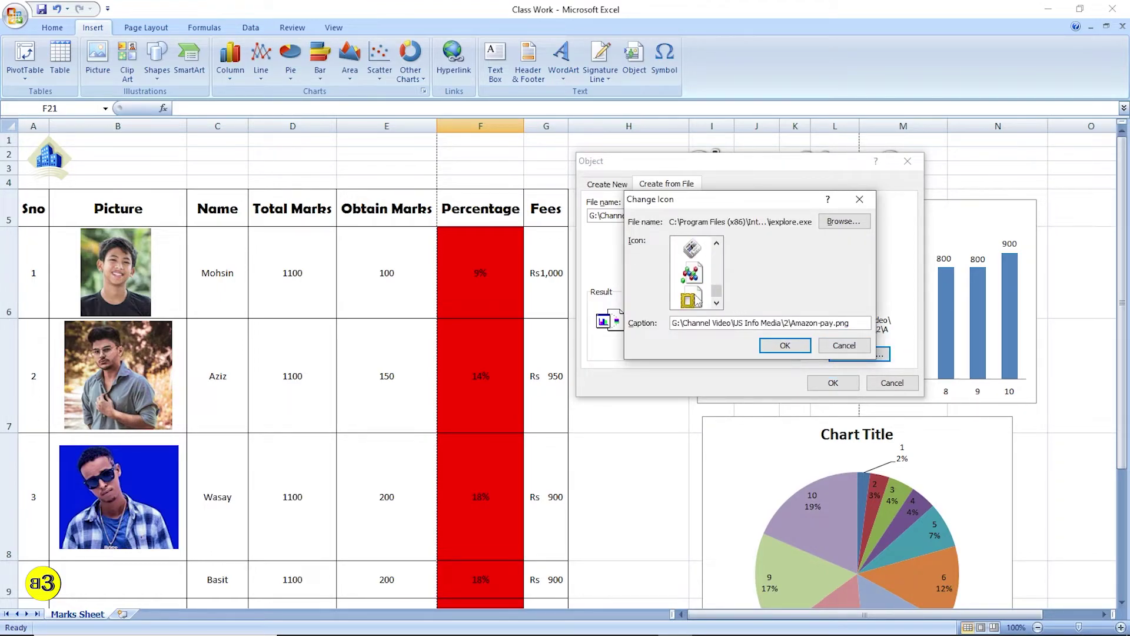
scroll(696, 276, up, 3)
click(847, 346)
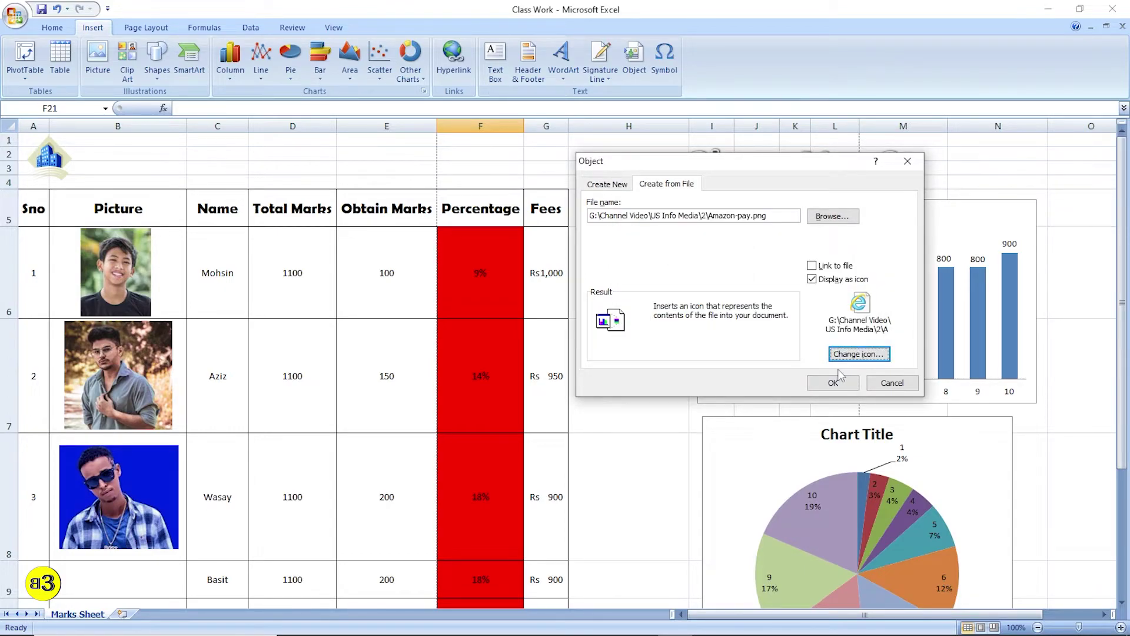
click(833, 383)
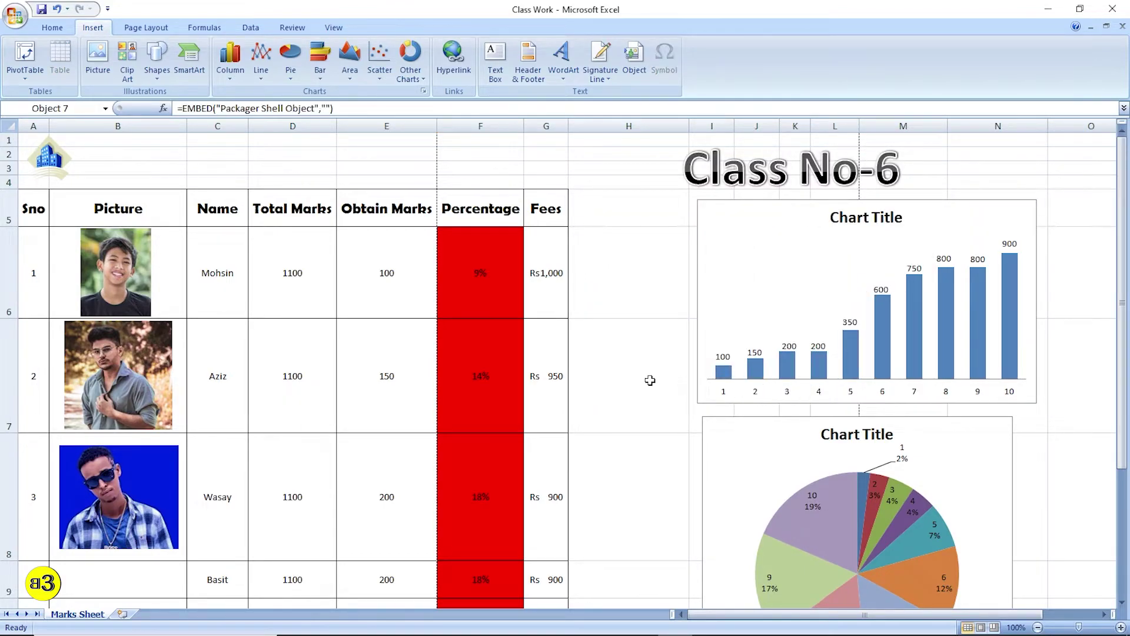
- Drag the Amazon-pay.png icon into column H beside the first student's row
scroll(606, 324, down, 2)
scroll(606, 324, down, 2)
drag(480, 360, 728, 234)
scroll(700, 327, up, 1)
drag(700, 328, 653, 219)
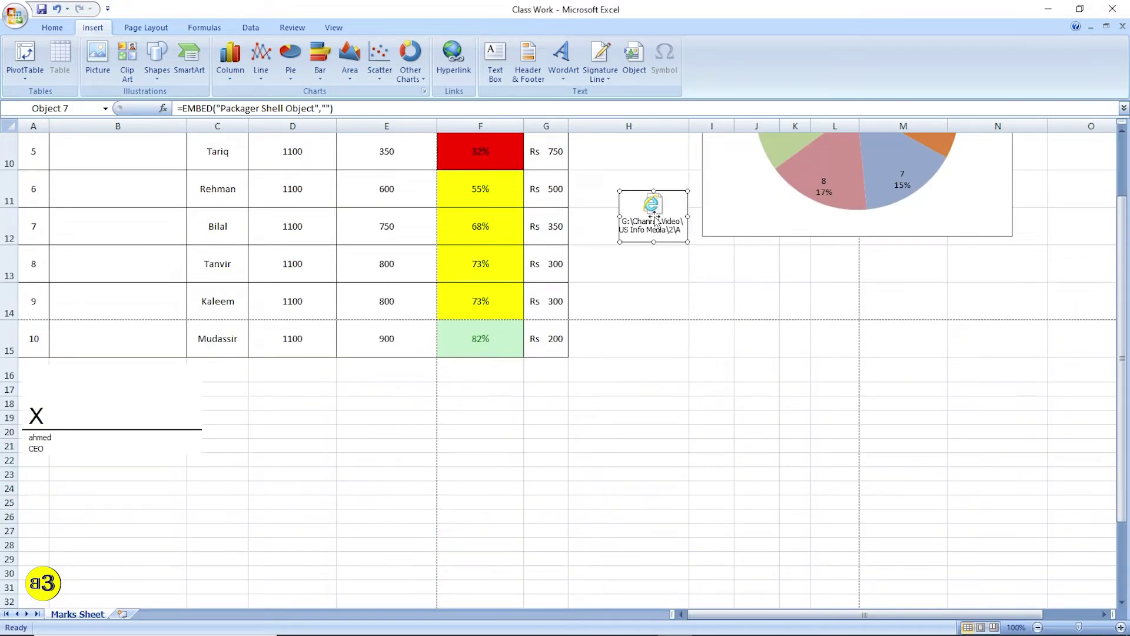
scroll(651, 308, up, 2)
scroll(653, 354, down, 1)
drag(657, 482, 631, 252)
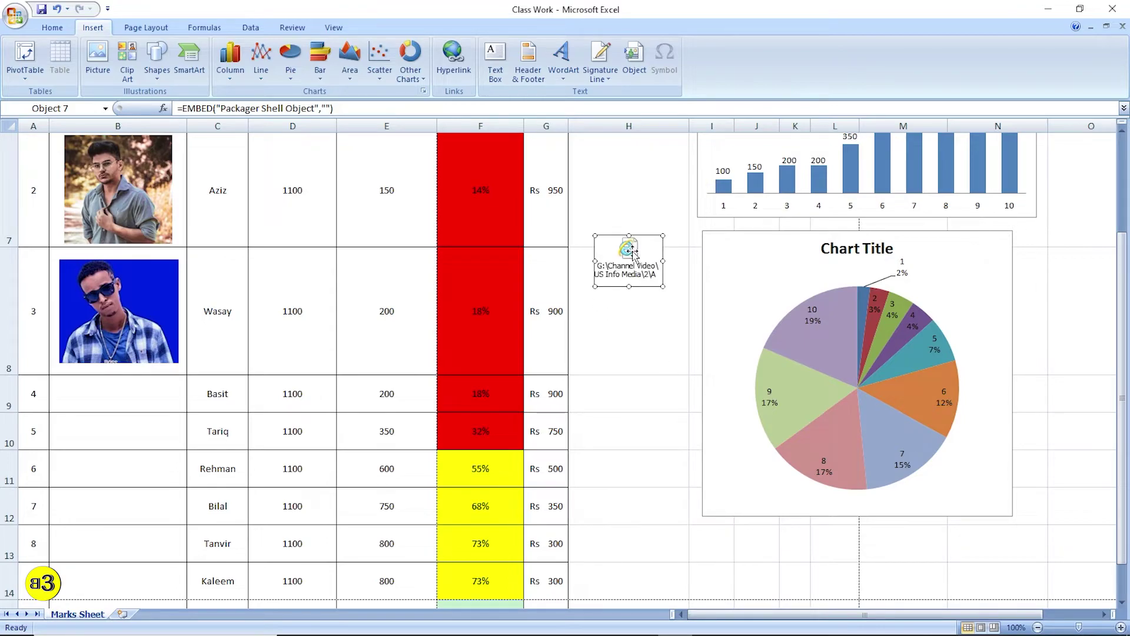
scroll(638, 275, up, 1)
drag(636, 406, 631, 258)
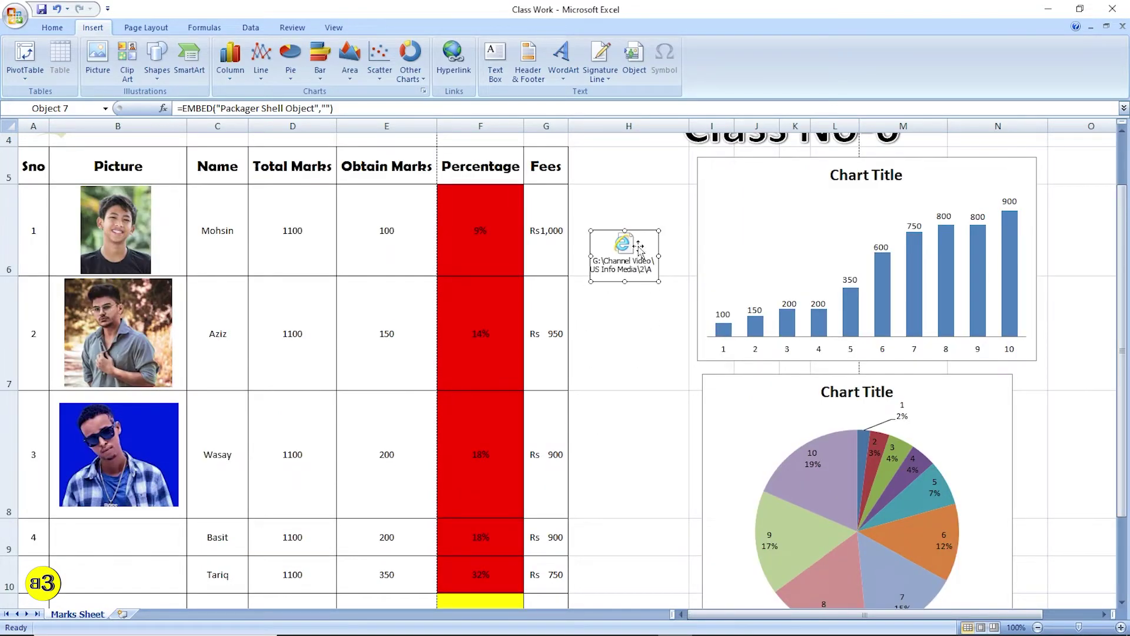
click(672, 218)
scroll(671, 253, up, 1)
drag(650, 315, 647, 292)
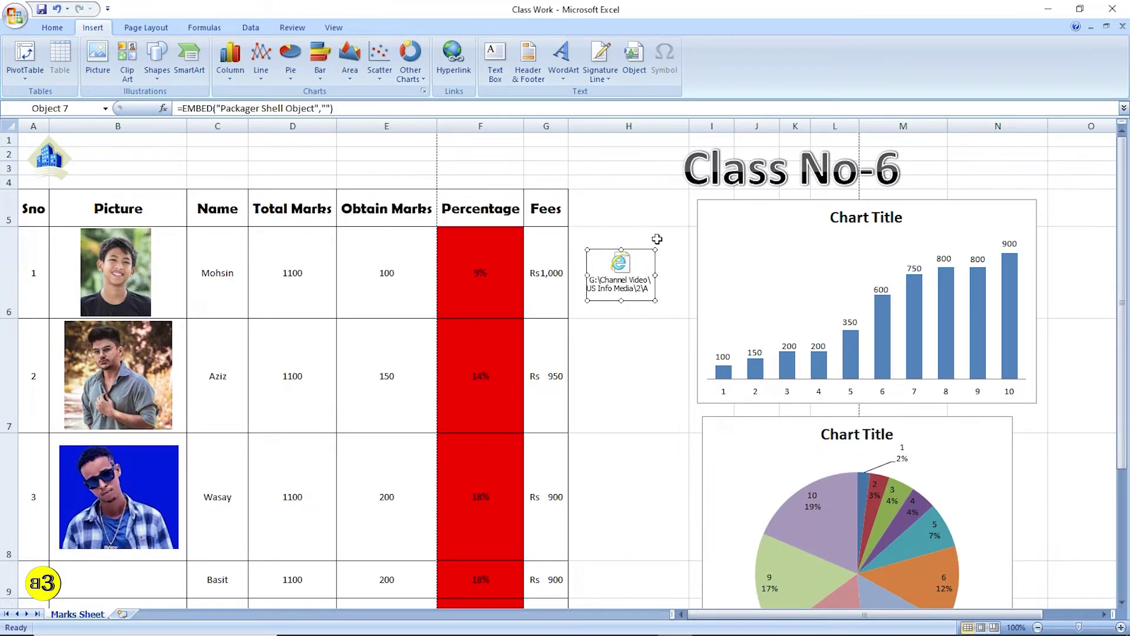
click(635, 222)
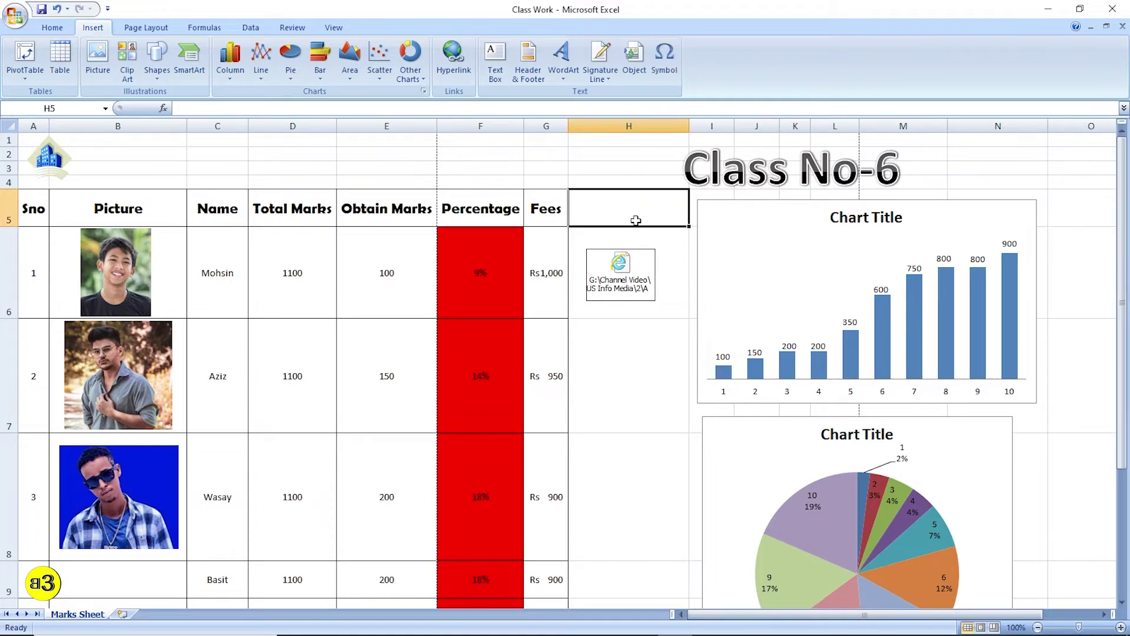
- Save the workbook, then nudge the icon slightly down and right within column H
key(ctrl+s)
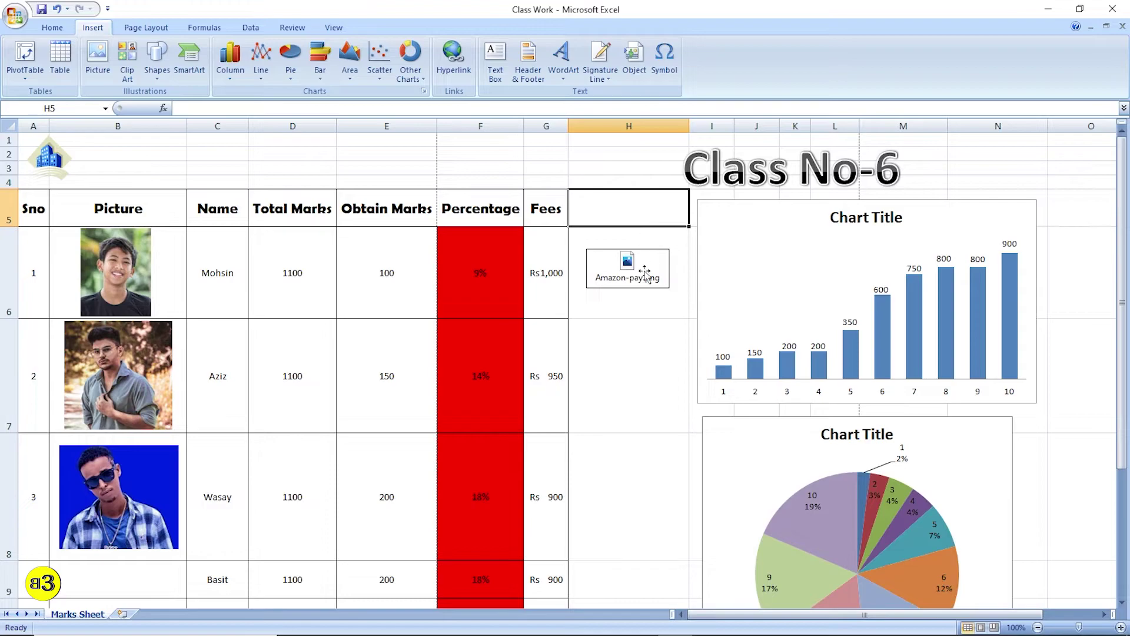
click(637, 309)
drag(627, 265, 632, 271)
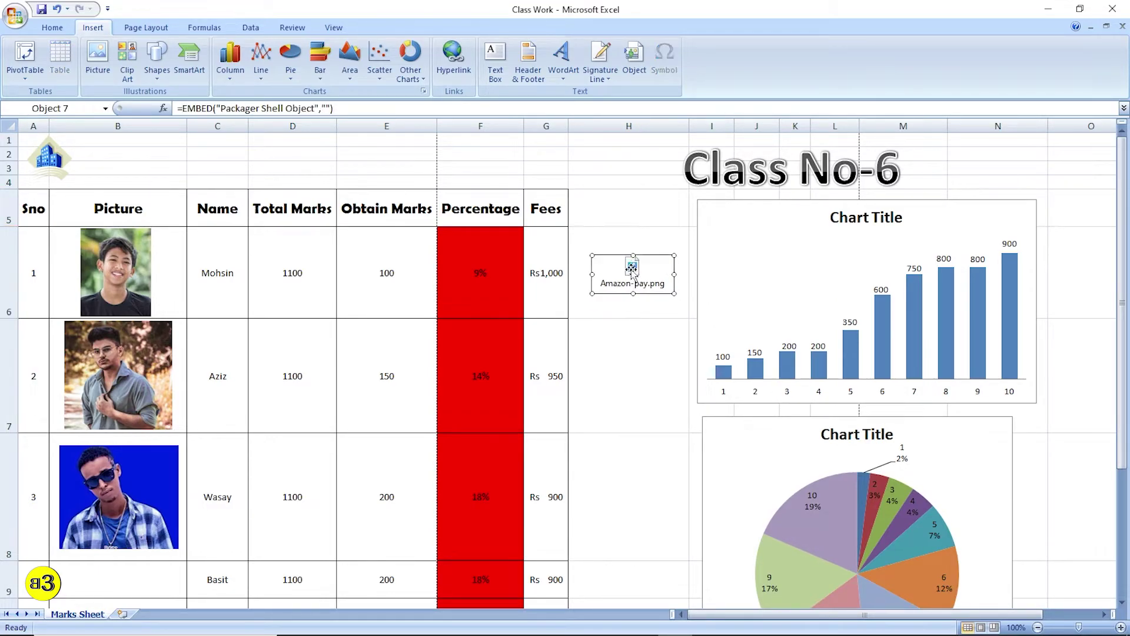
click(642, 206)
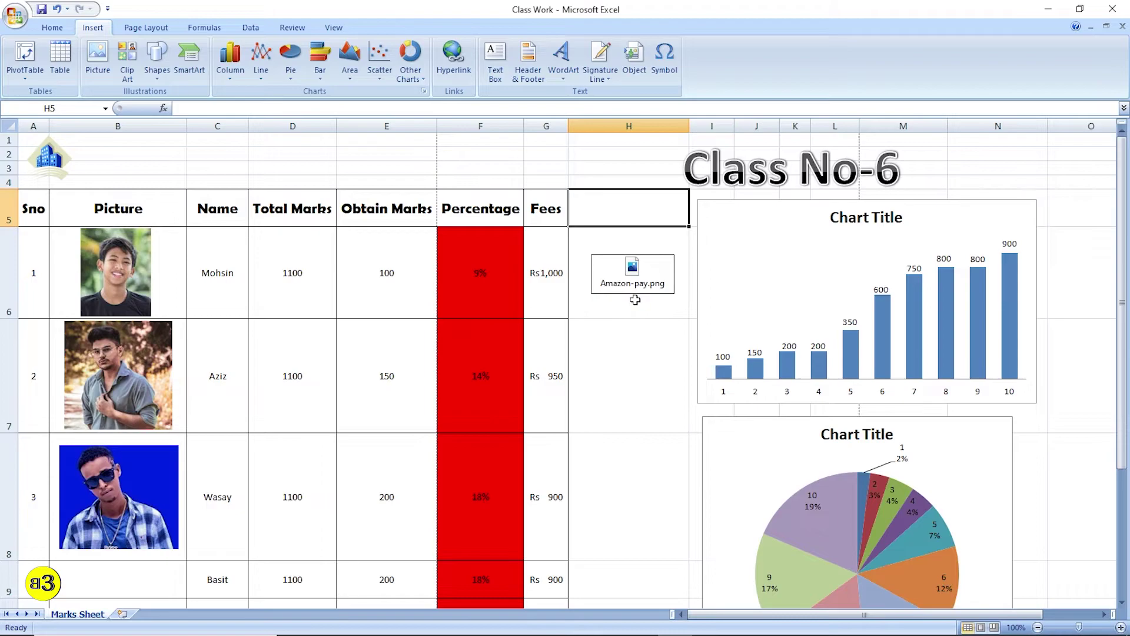
click(641, 327)
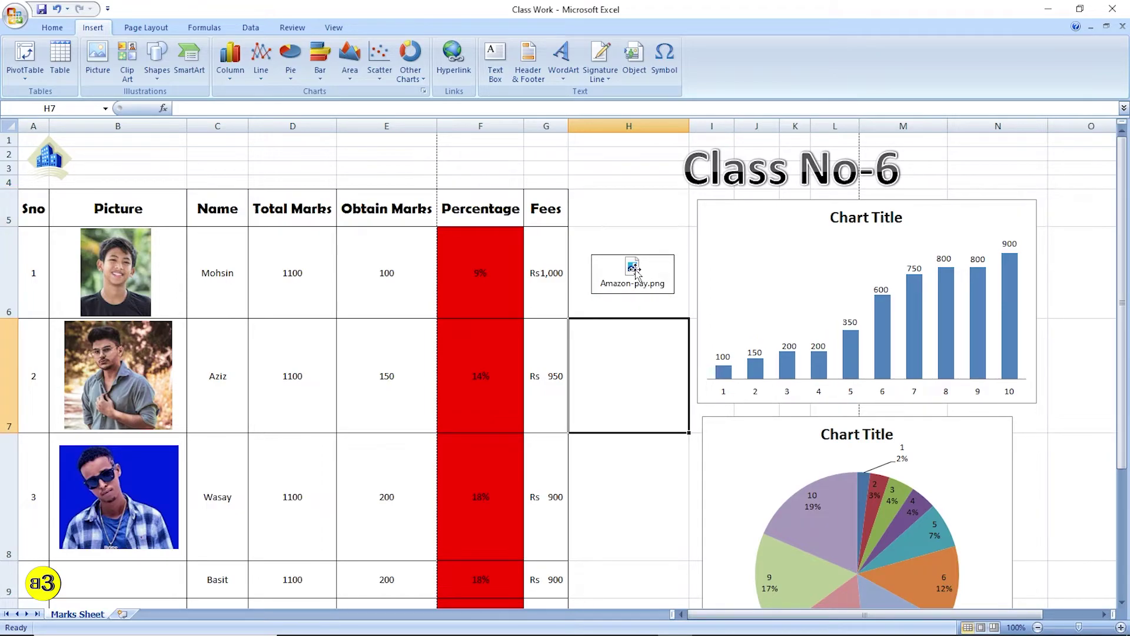
double_click(634, 269)
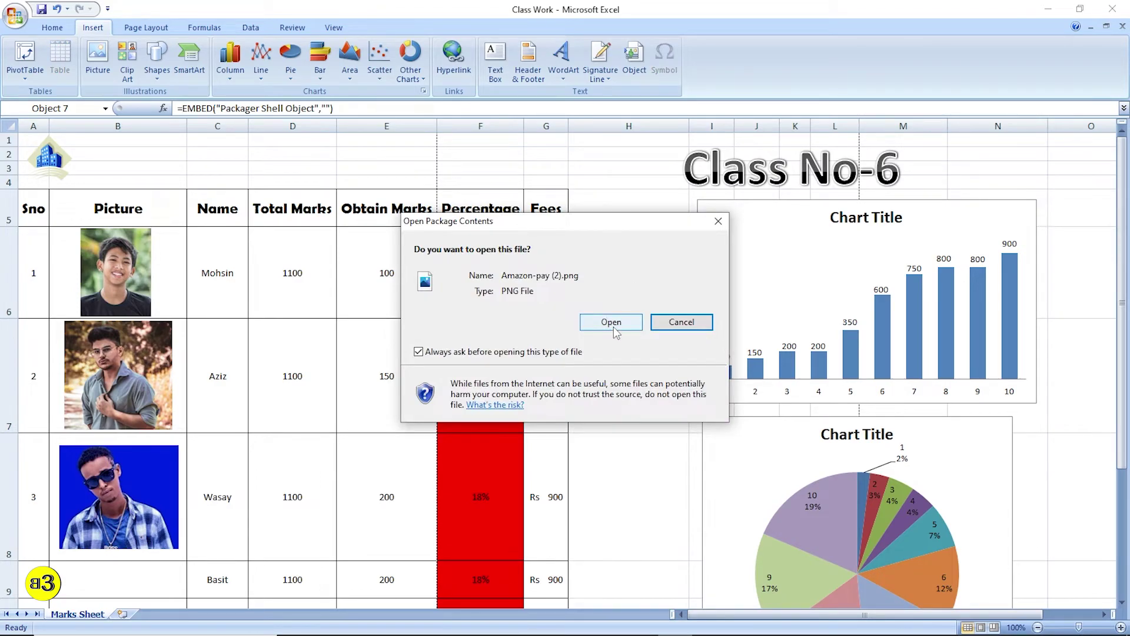
click(615, 327)
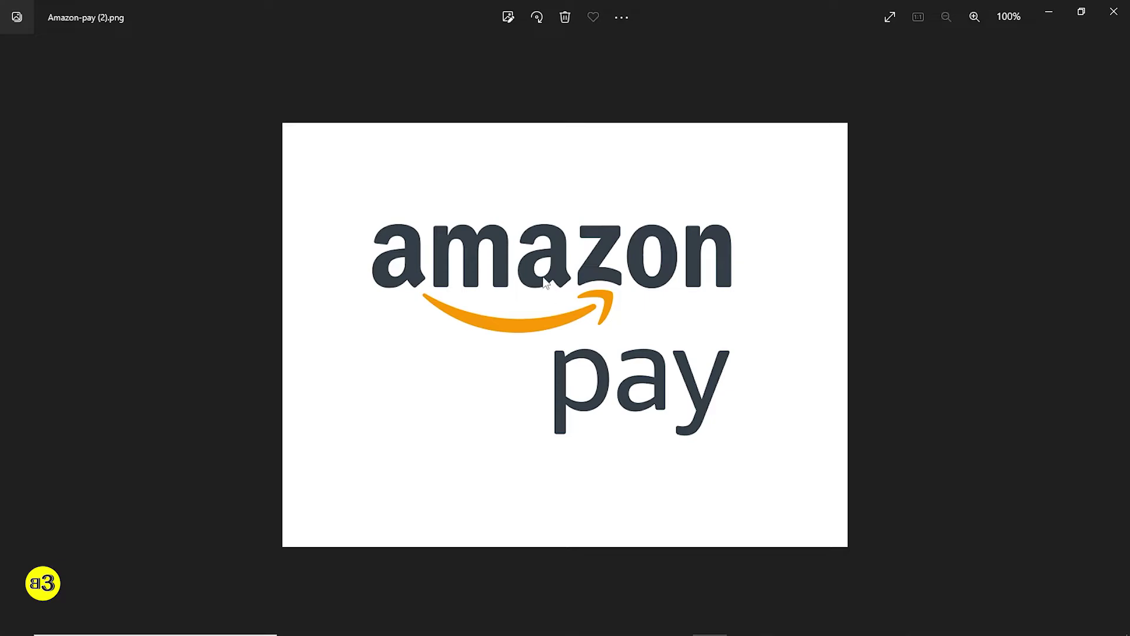
click(1115, 9)
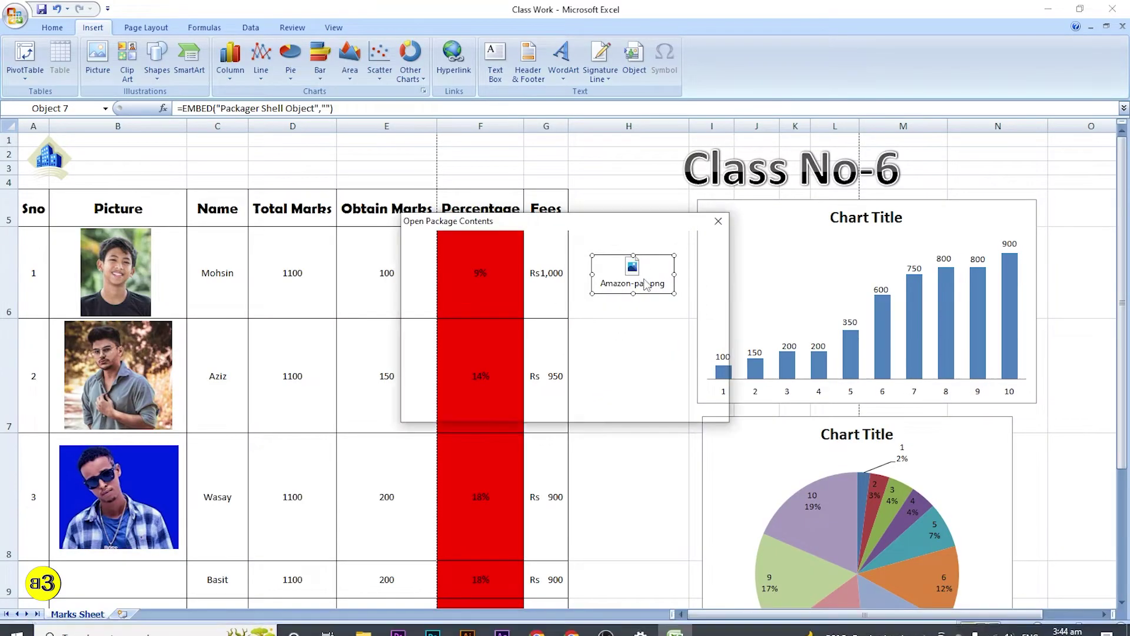
click(613, 323)
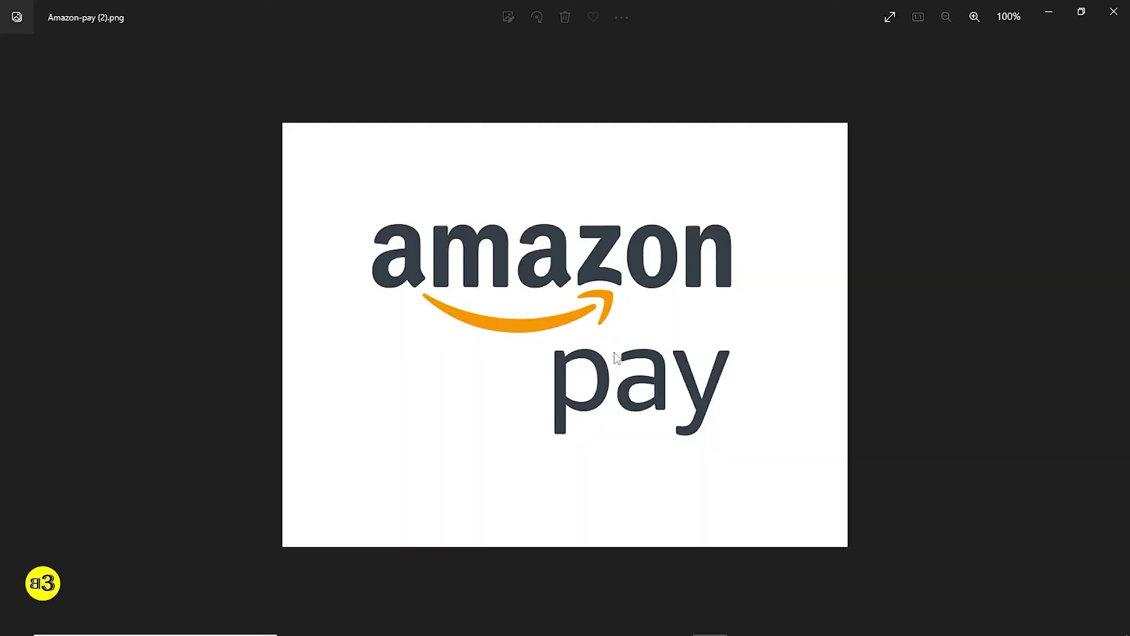
click(1113, 11)
click(648, 347)
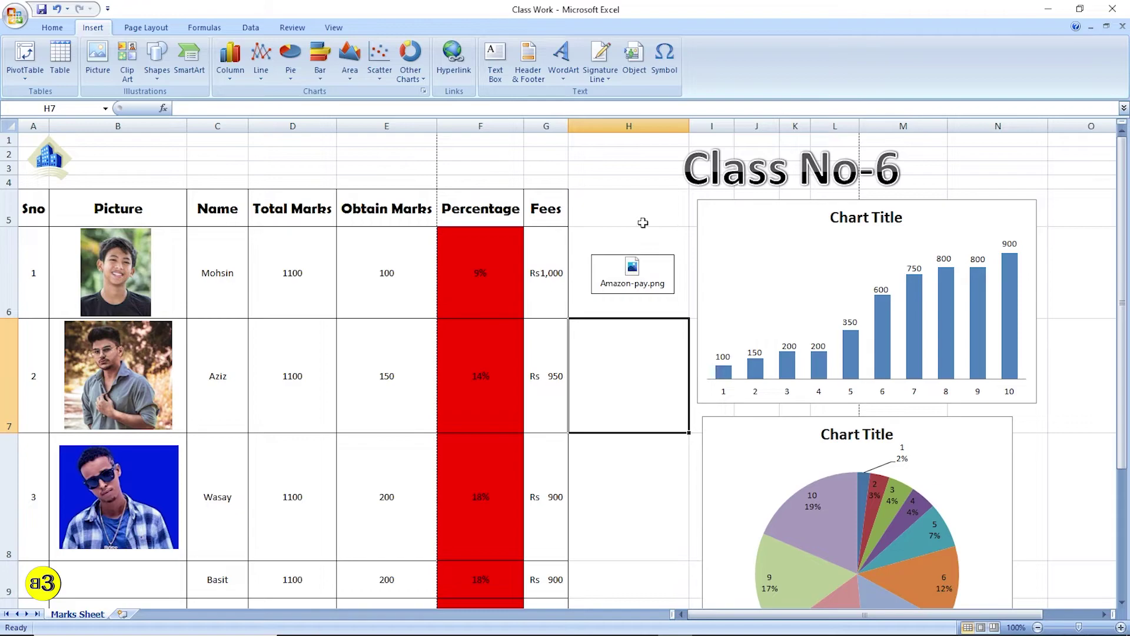
- Embed the 'excellent online payment systems' Word document on the sheet as an icon
click(634, 59)
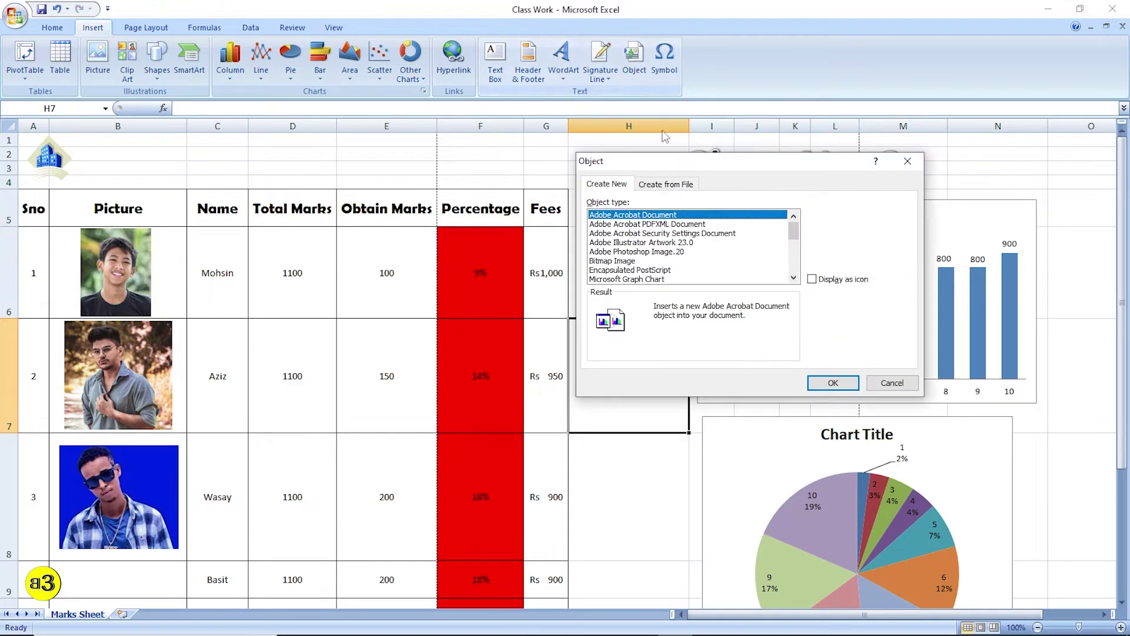
click(665, 184)
click(833, 220)
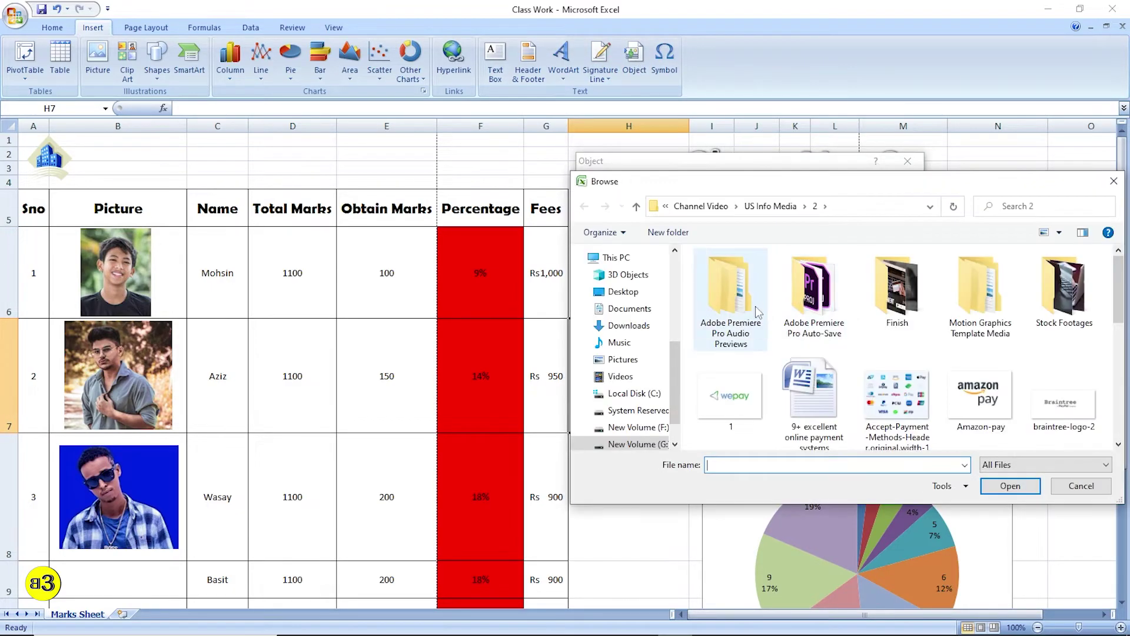
click(840, 415)
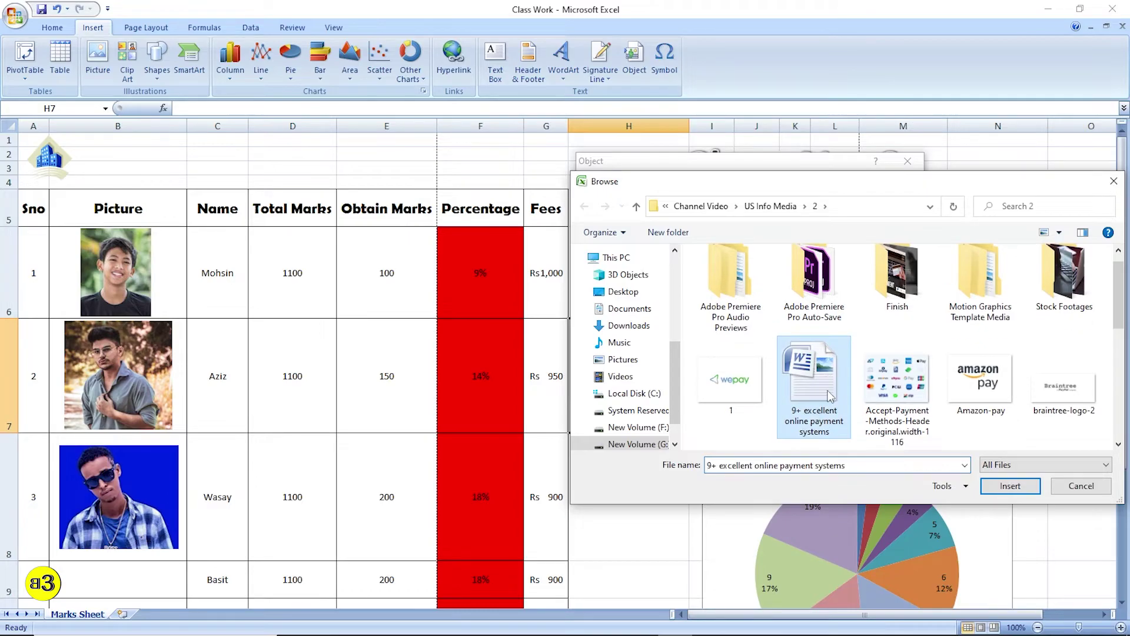
click(995, 486)
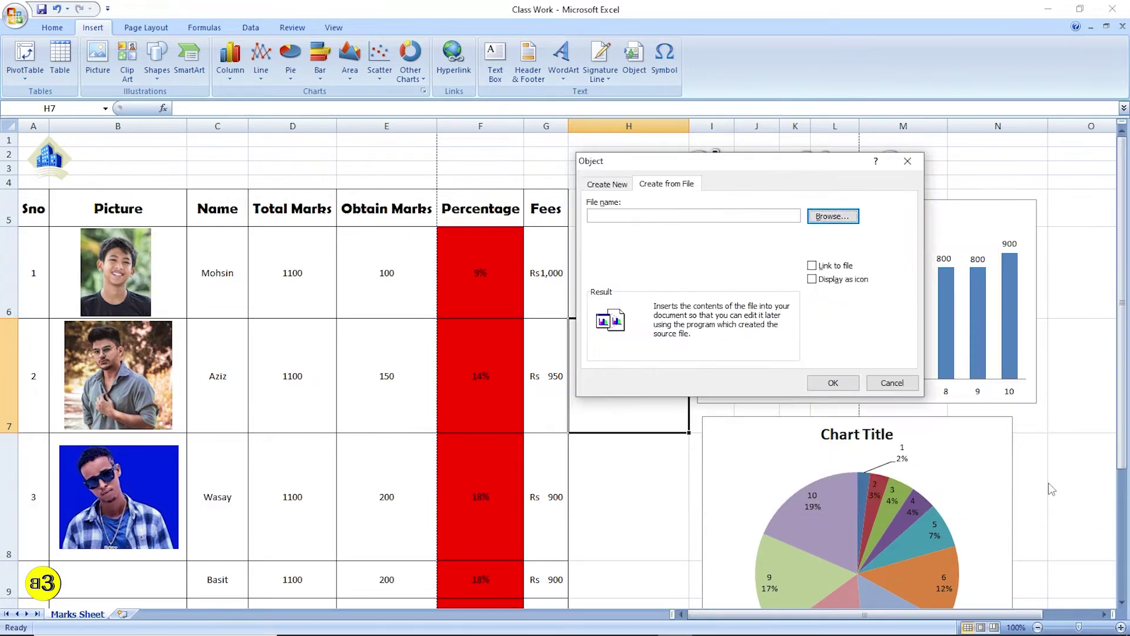
click(812, 279)
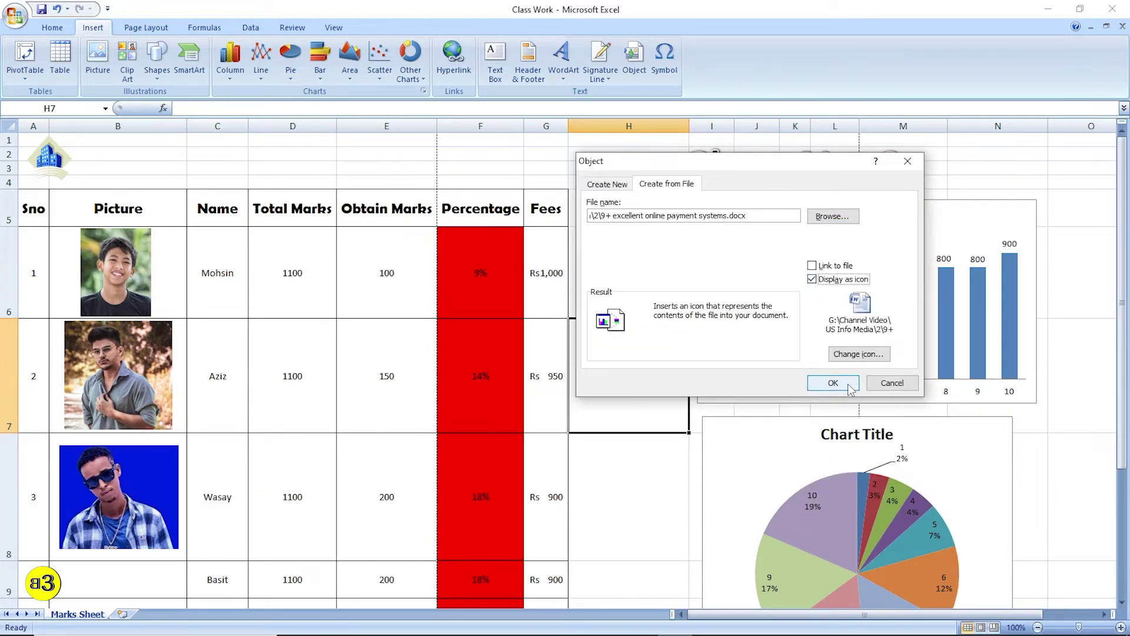
click(850, 384)
- Position the Word document icon in column H beside row 7, below the Amazon-pay icon
scroll(723, 391, down, 1)
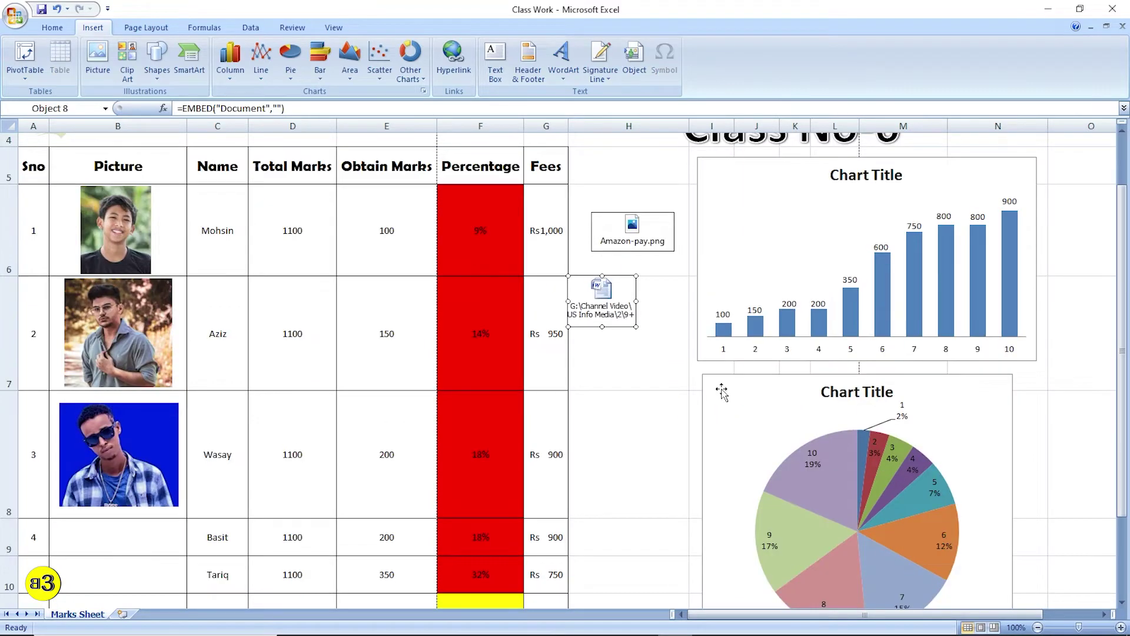
drag(606, 290, 636, 333)
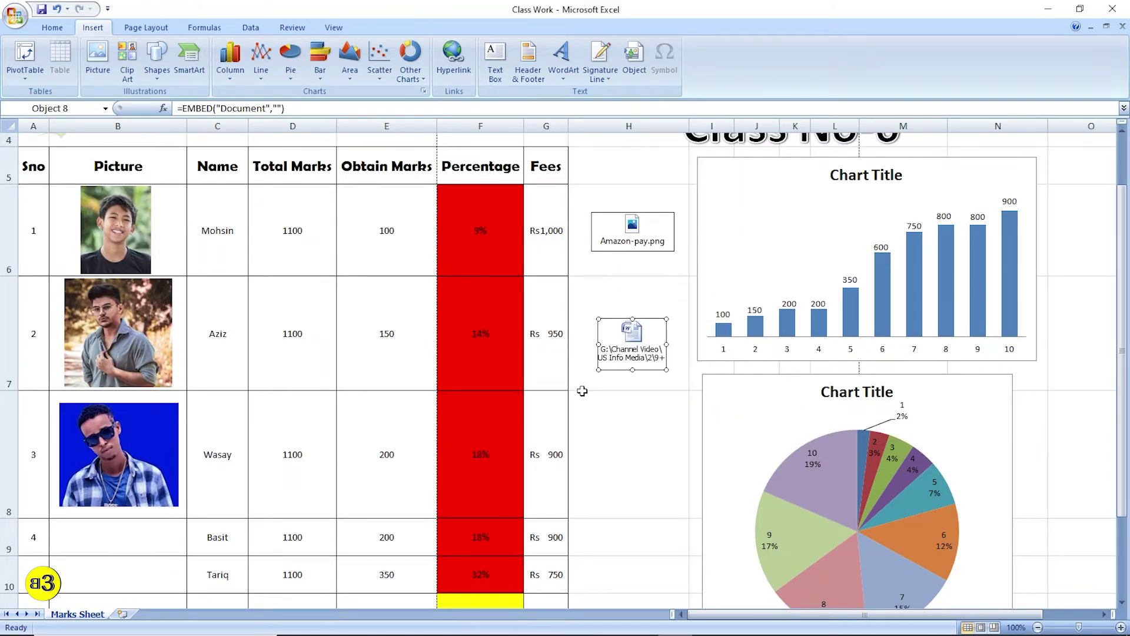
click(656, 436)
drag(639, 345, 635, 328)
click(664, 398)
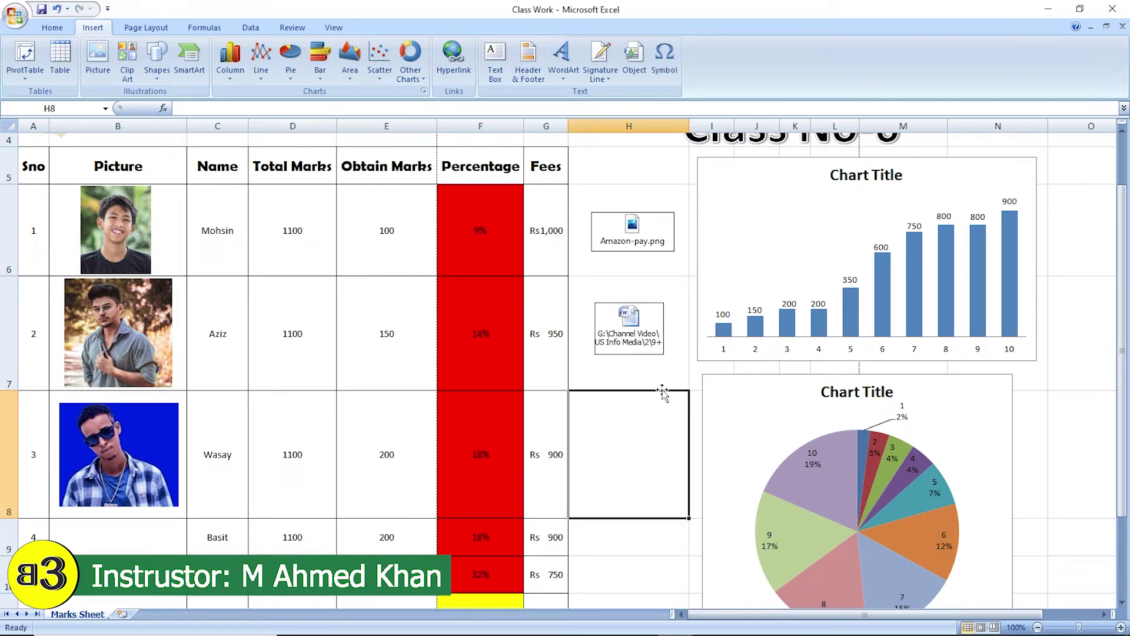
double_click(628, 322)
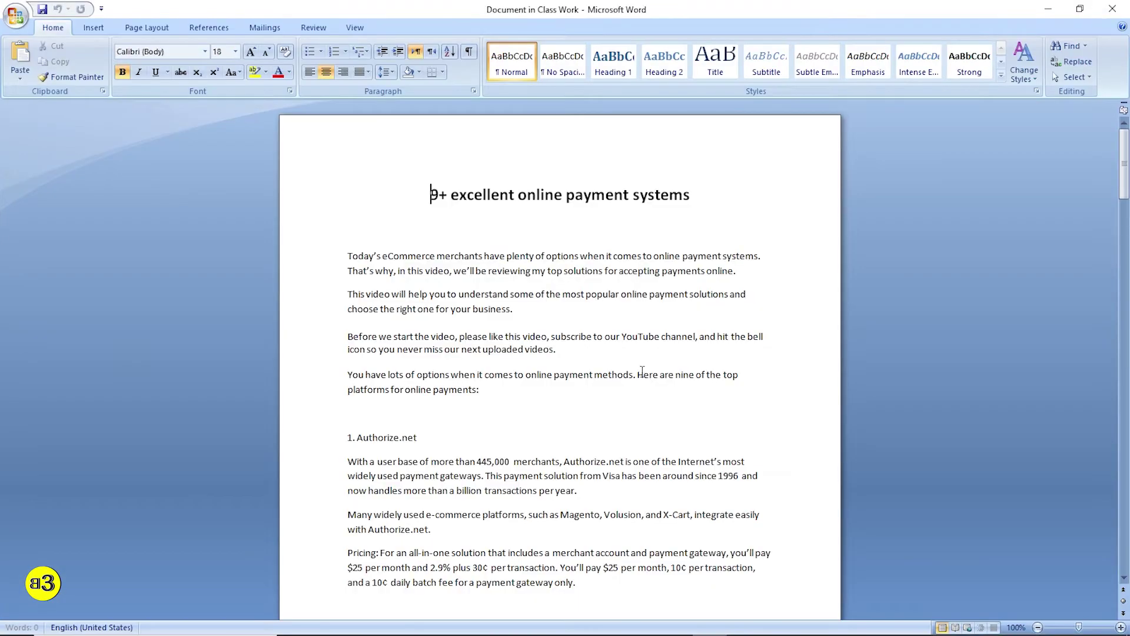
scroll(645, 371, down, 10)
scroll(644, 371, up, 3)
click(1121, 9)
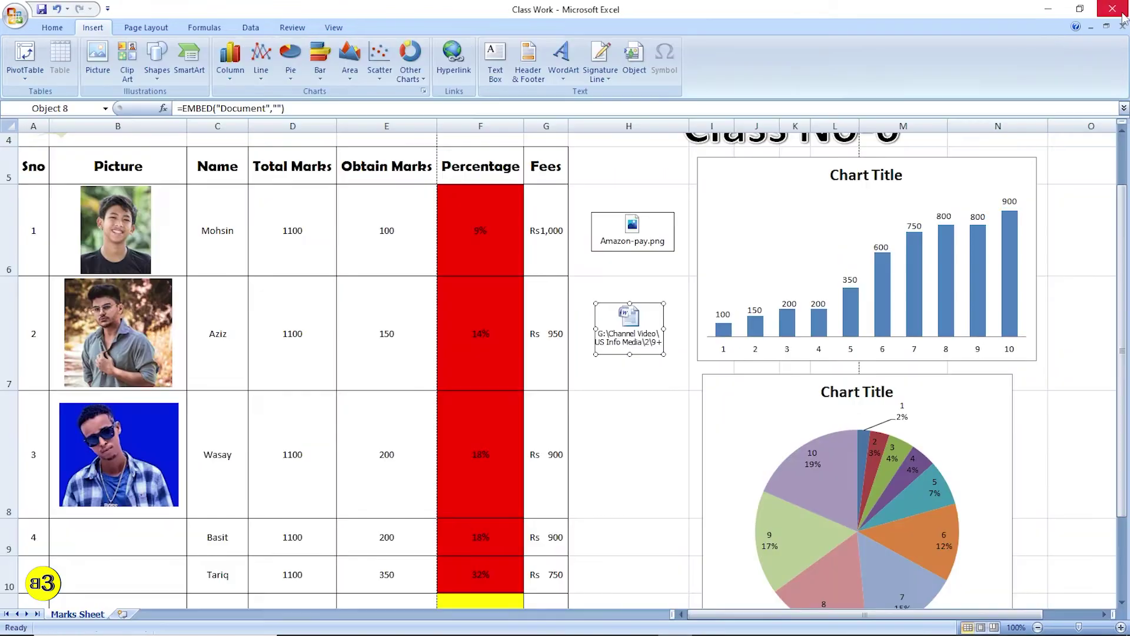
click(642, 393)
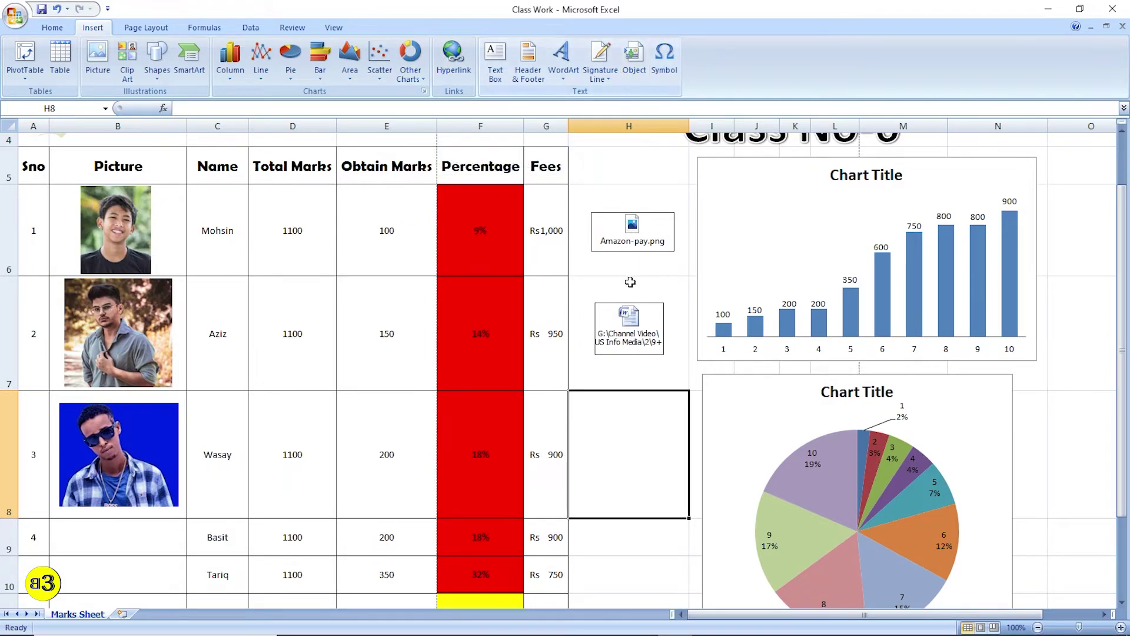
click(627, 323)
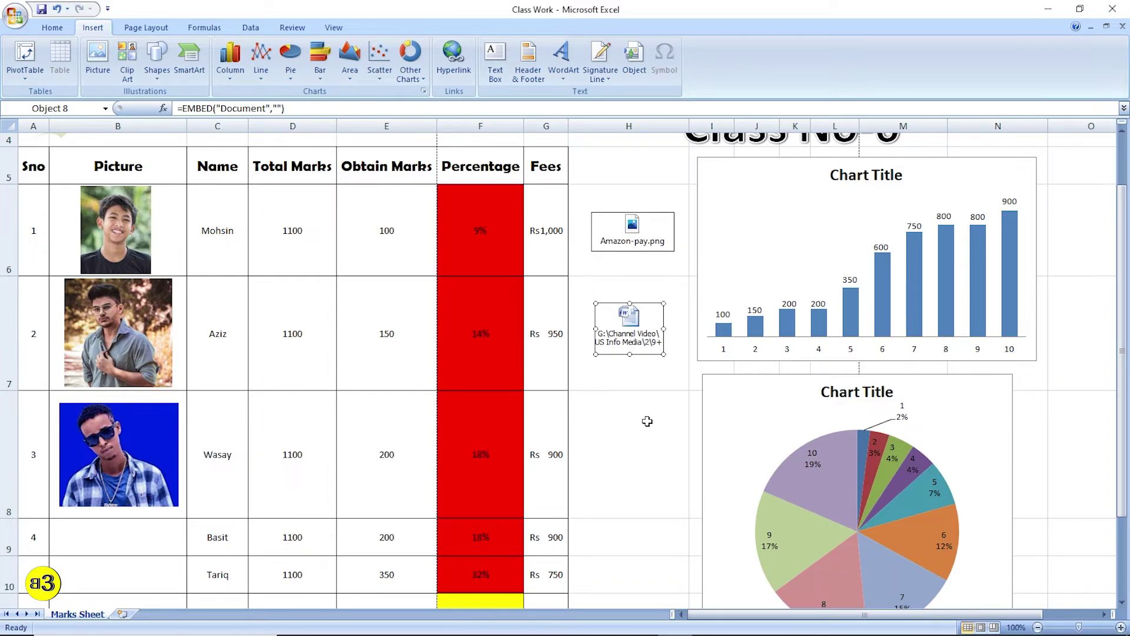
click(619, 391)
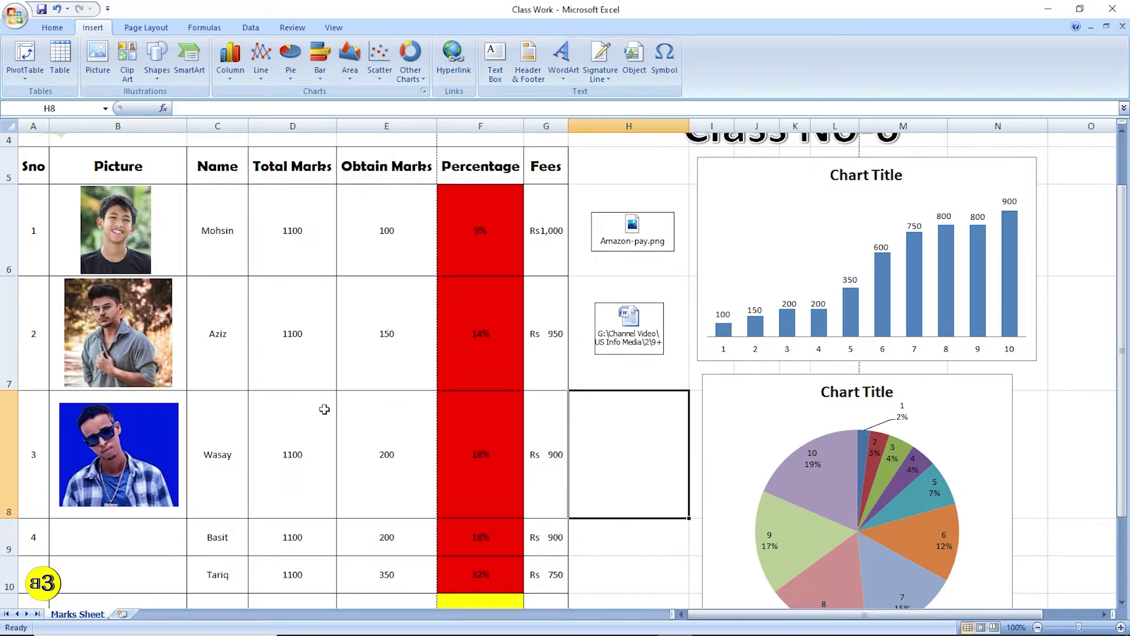
drag(206, 328, 322, 339)
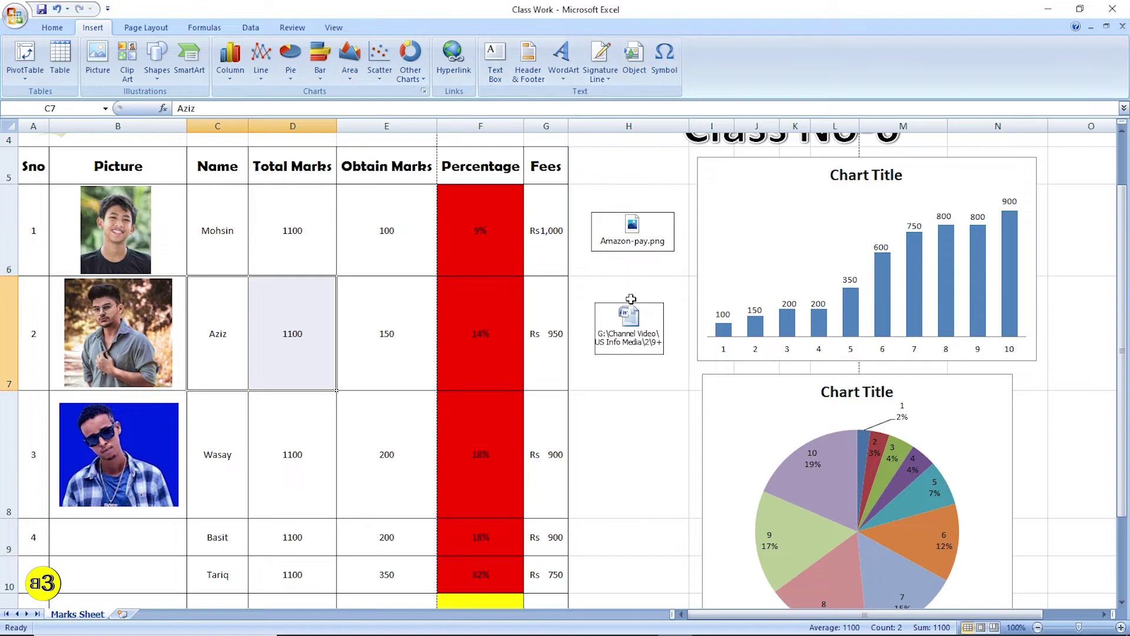
click(630, 321)
click(640, 440)
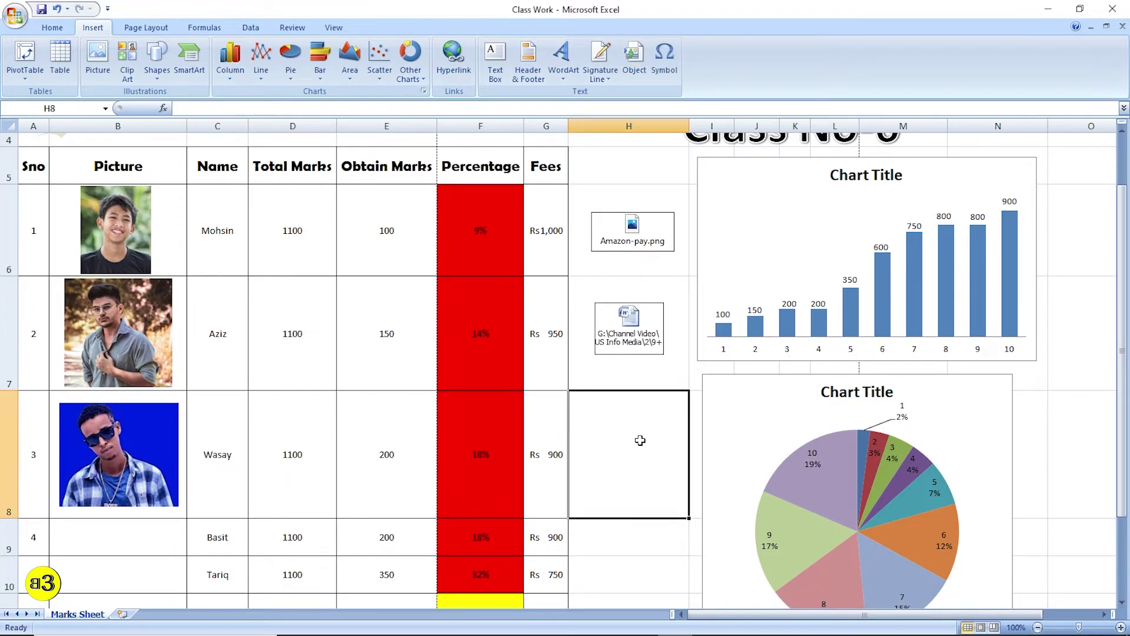
click(385, 338)
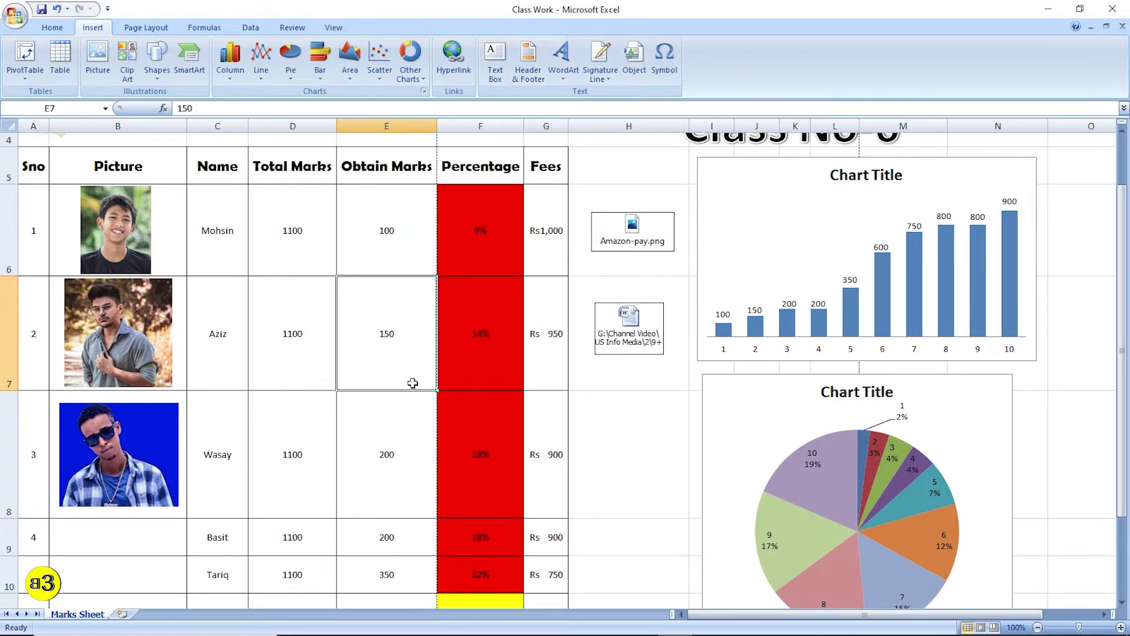
click(618, 323)
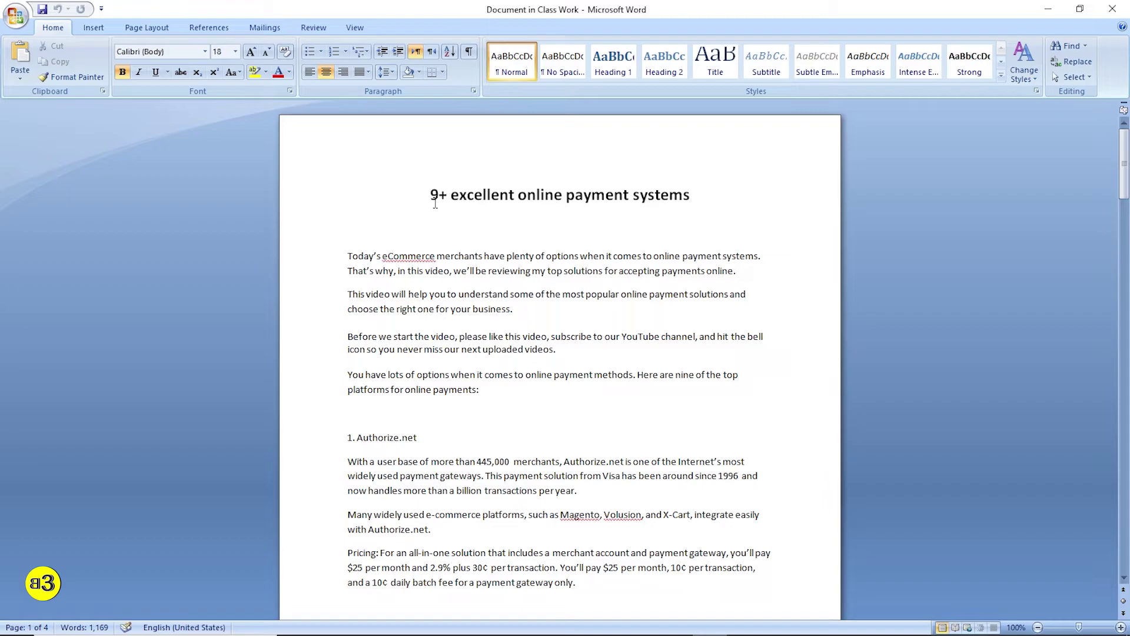
scroll(443, 194, down, 13)
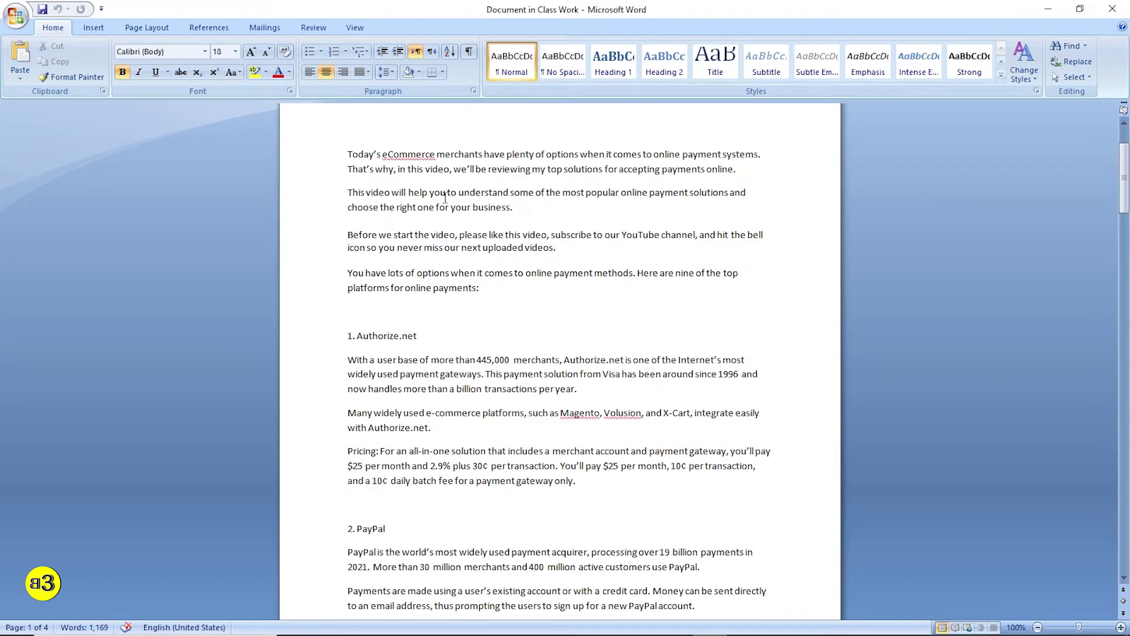
scroll(443, 194, up, 10)
- Close the Word document, then delete the Word and Amazon-pay.png icons from column H
click(1112, 8)
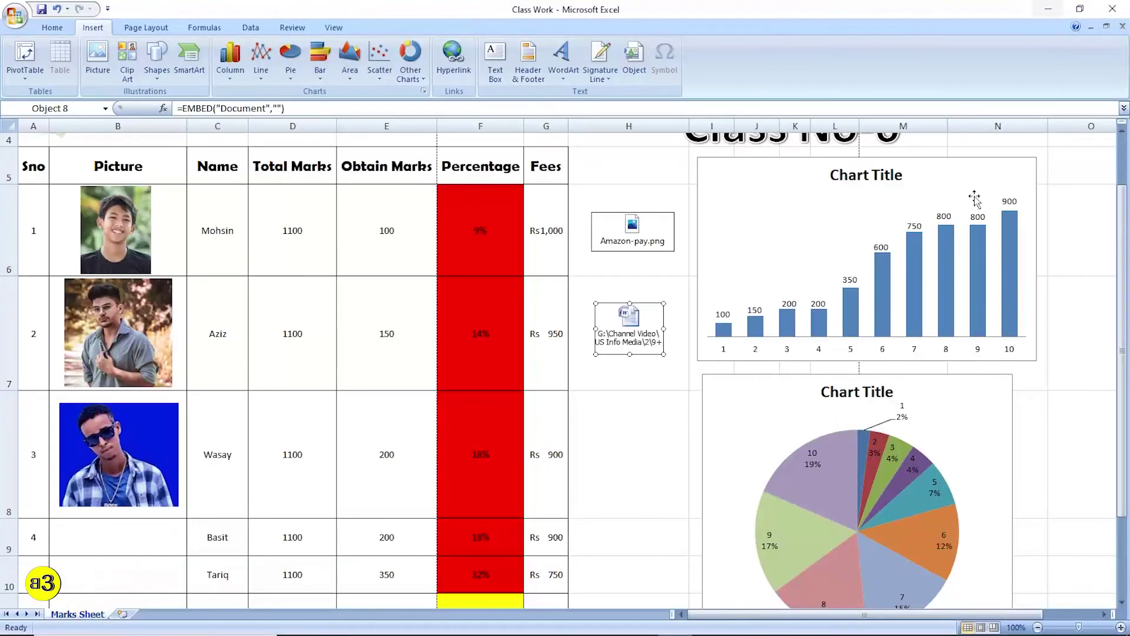
click(647, 437)
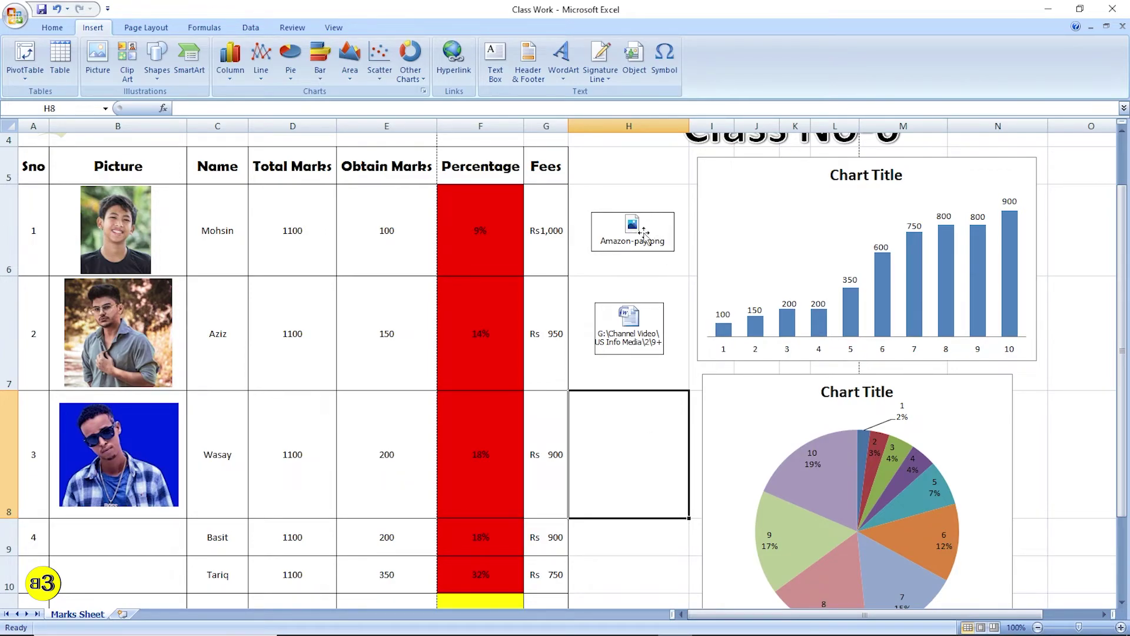
click(643, 238)
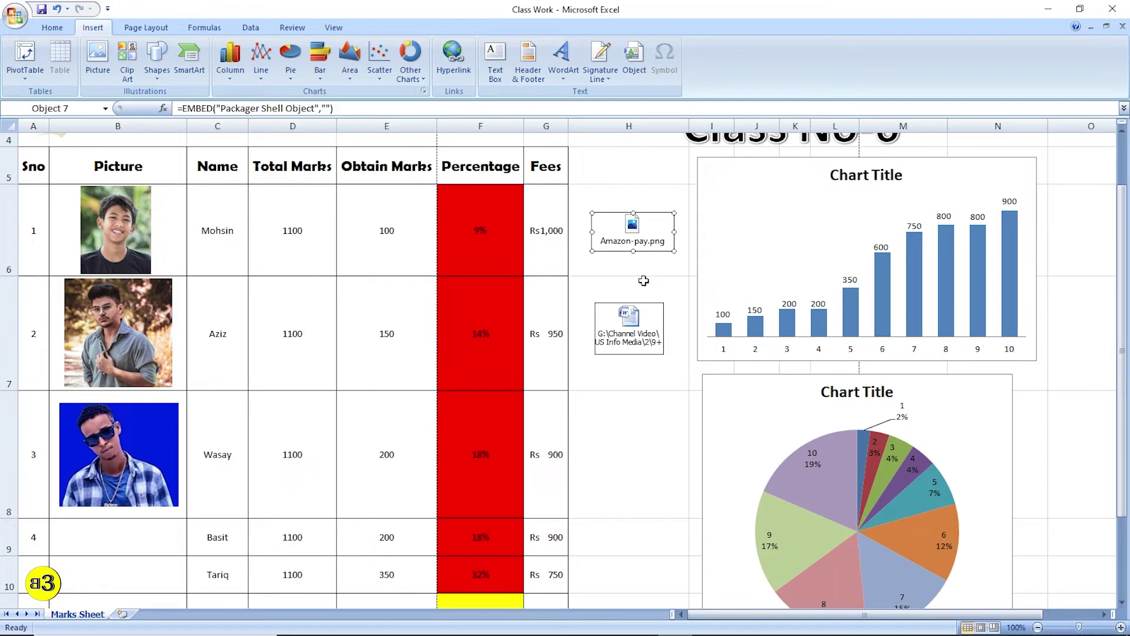
click(641, 337)
key(Delete)
click(648, 241)
key(Delete)
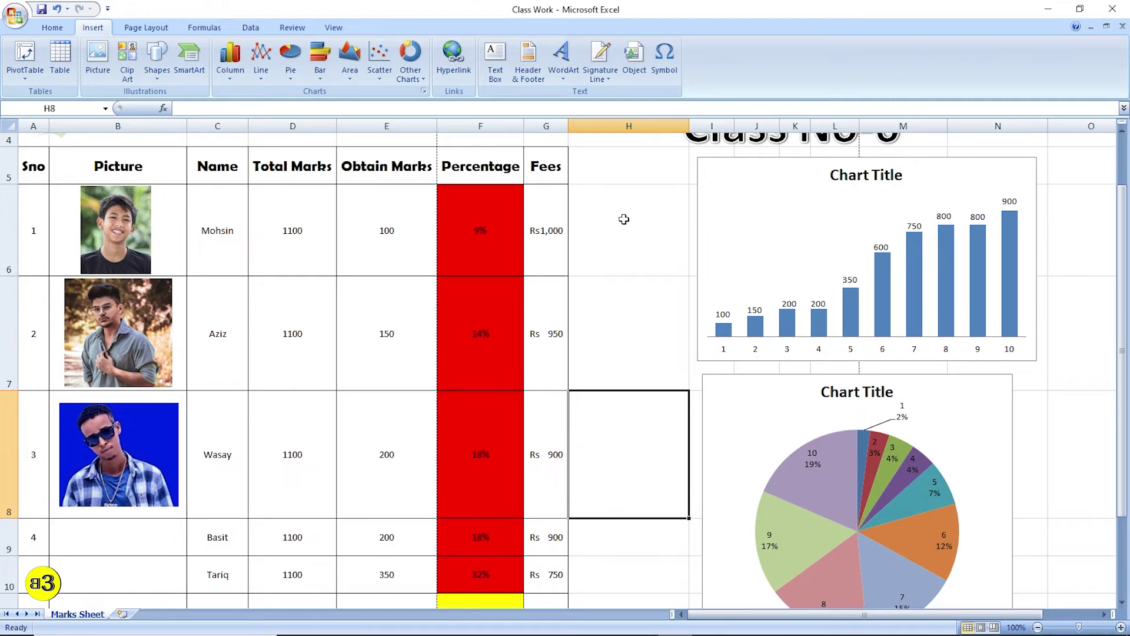
click(620, 217)
click(633, 338)
- Insert the copyright symbol © into cell H7 from the Symbol dialog
click(641, 446)
scroll(641, 429, down, 3)
scroll(641, 432, up, 3)
click(677, 260)
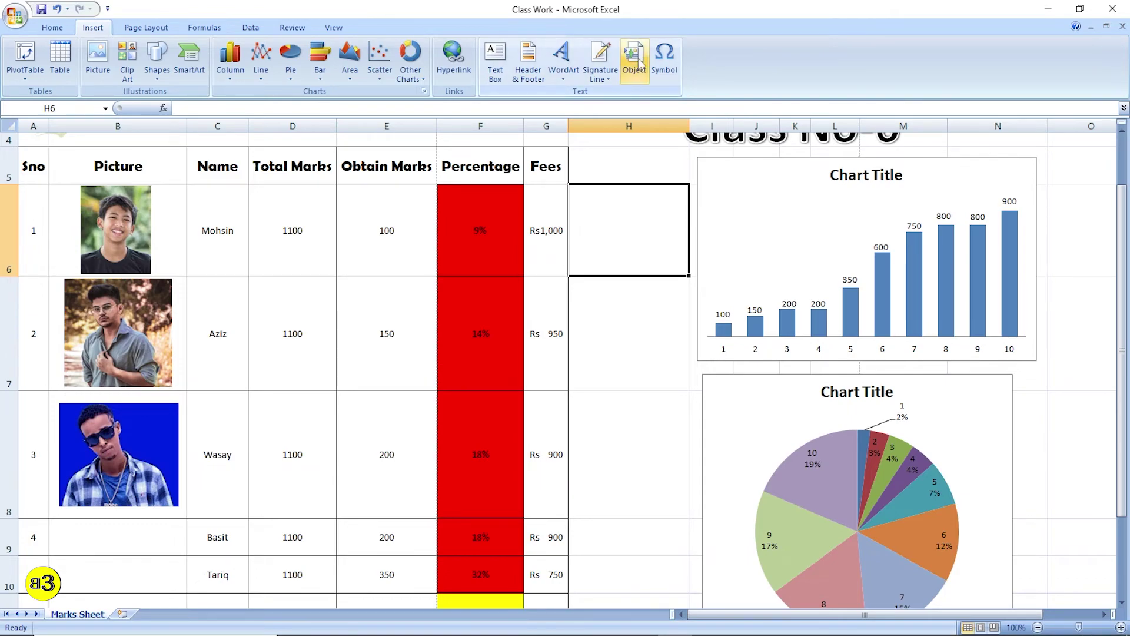
click(671, 66)
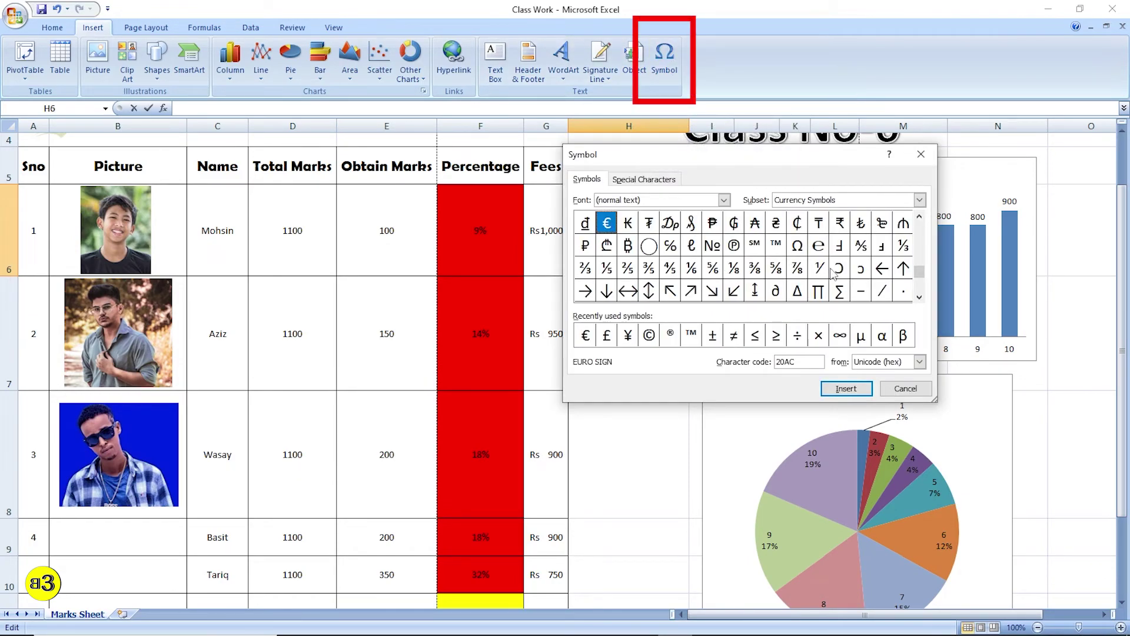
mouse_move(919, 272)
mouse_down()
mouse_move(922, 234)
mouse_move(921, 255)
mouse_up()
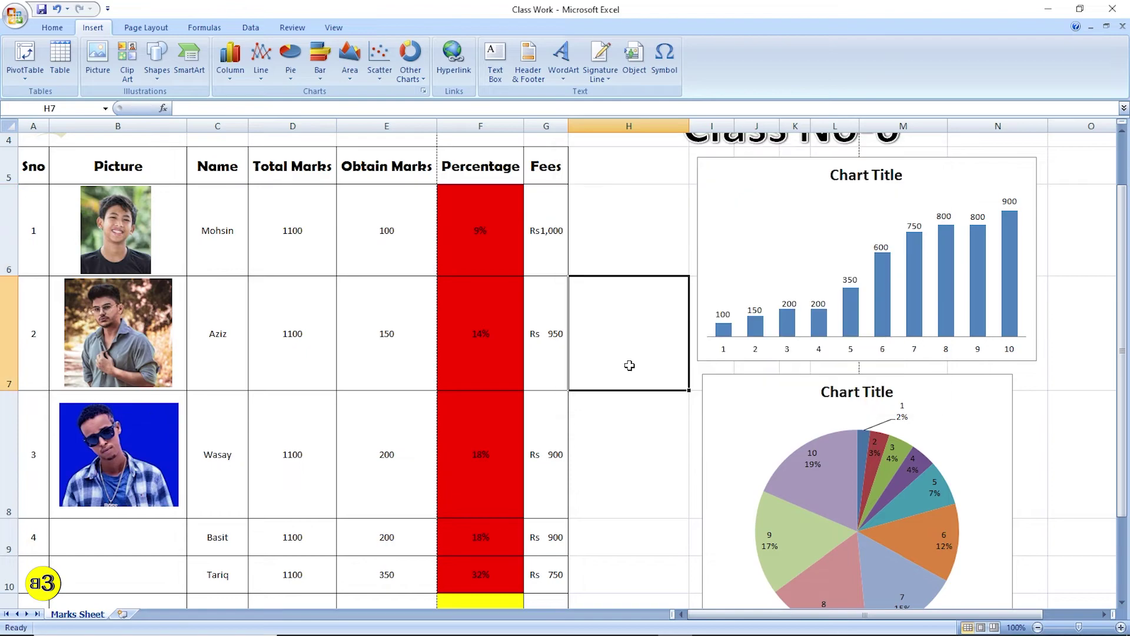
click(664, 57)
click(649, 335)
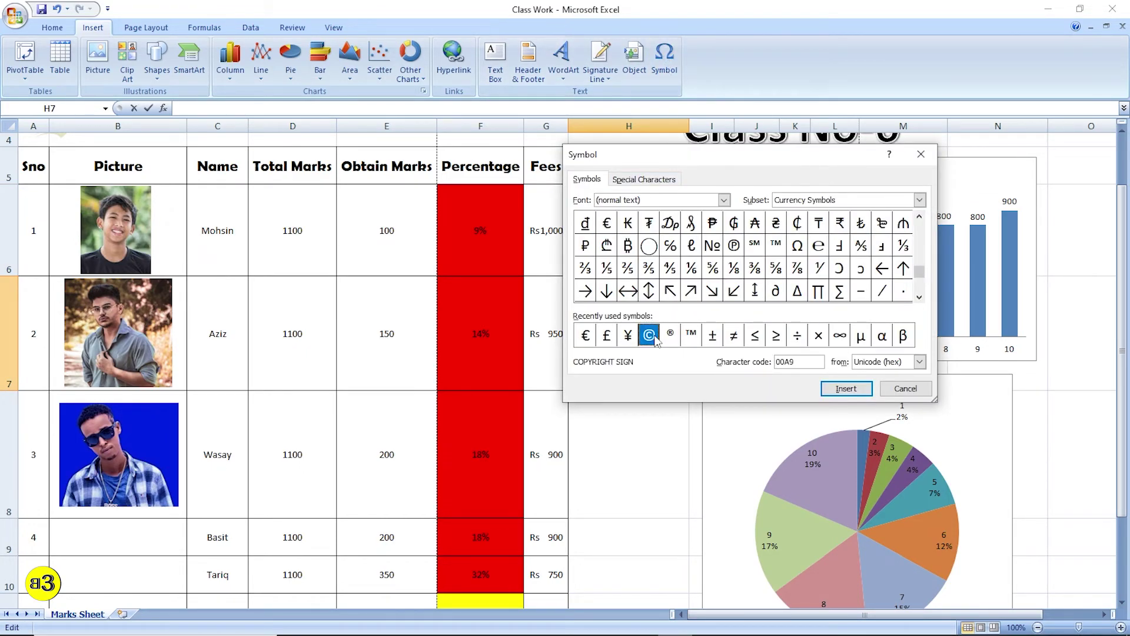
click(845, 388)
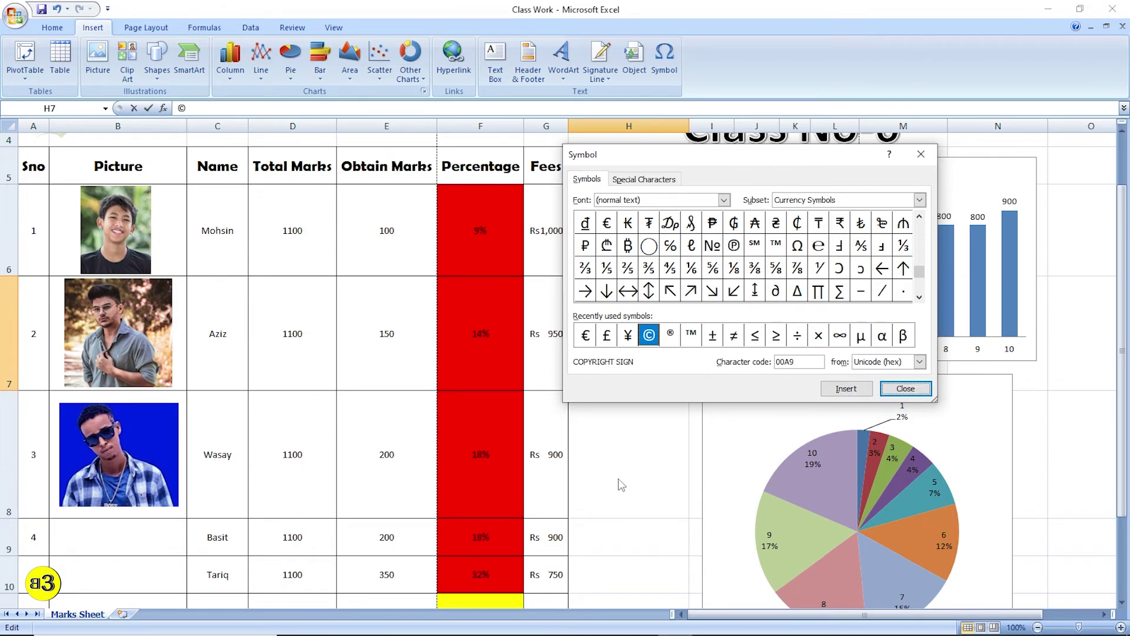
click(905, 390)
- Centre the © in cell H7 both vertically and horizontally
click(649, 464)
click(615, 369)
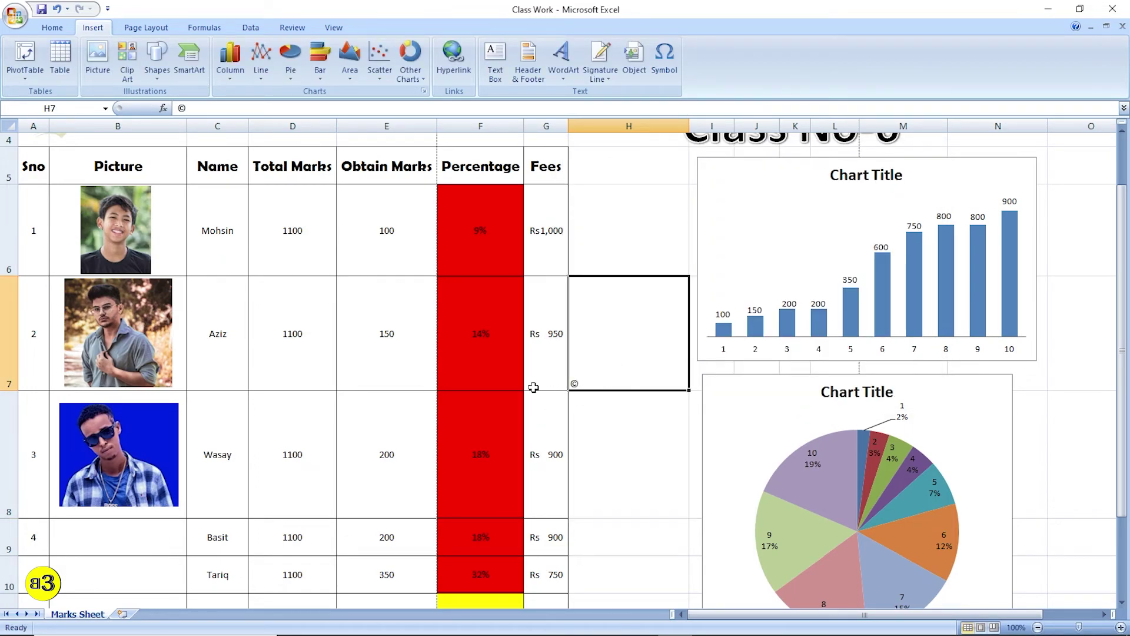
click(52, 27)
click(279, 52)
click(279, 72)
click(655, 422)
click(665, 362)
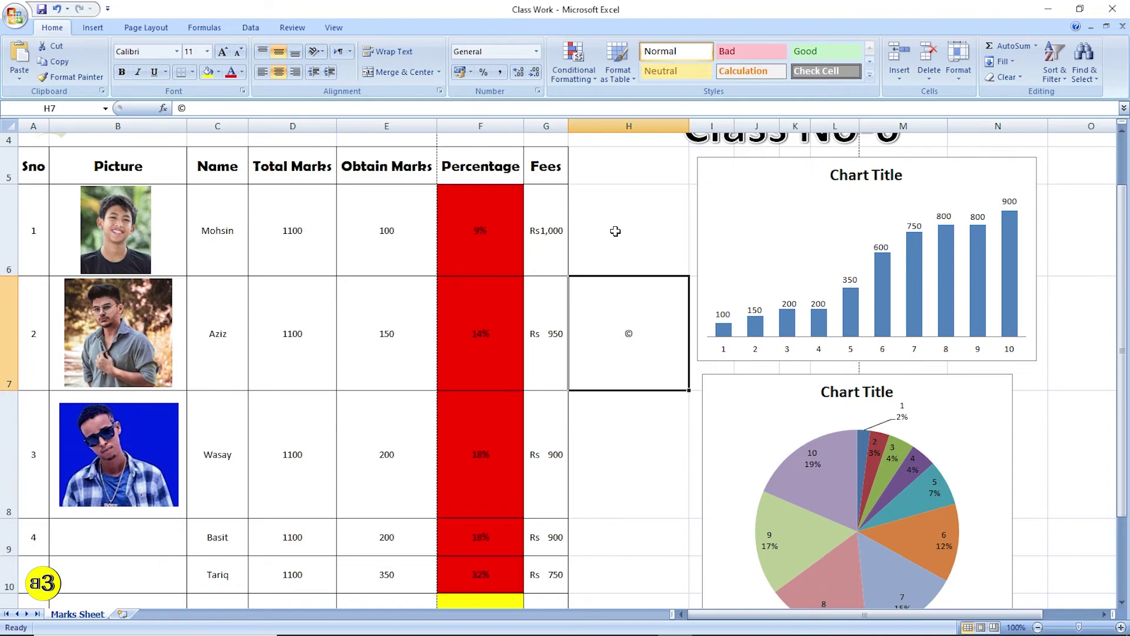
click(99, 33)
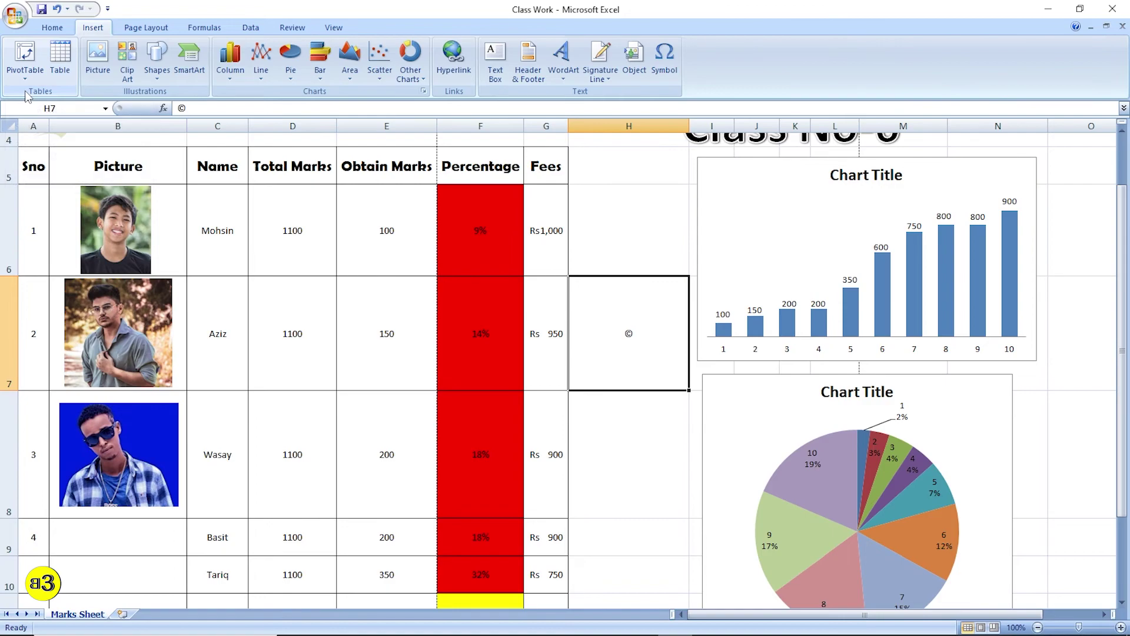
scroll(653, 328, up, 1)
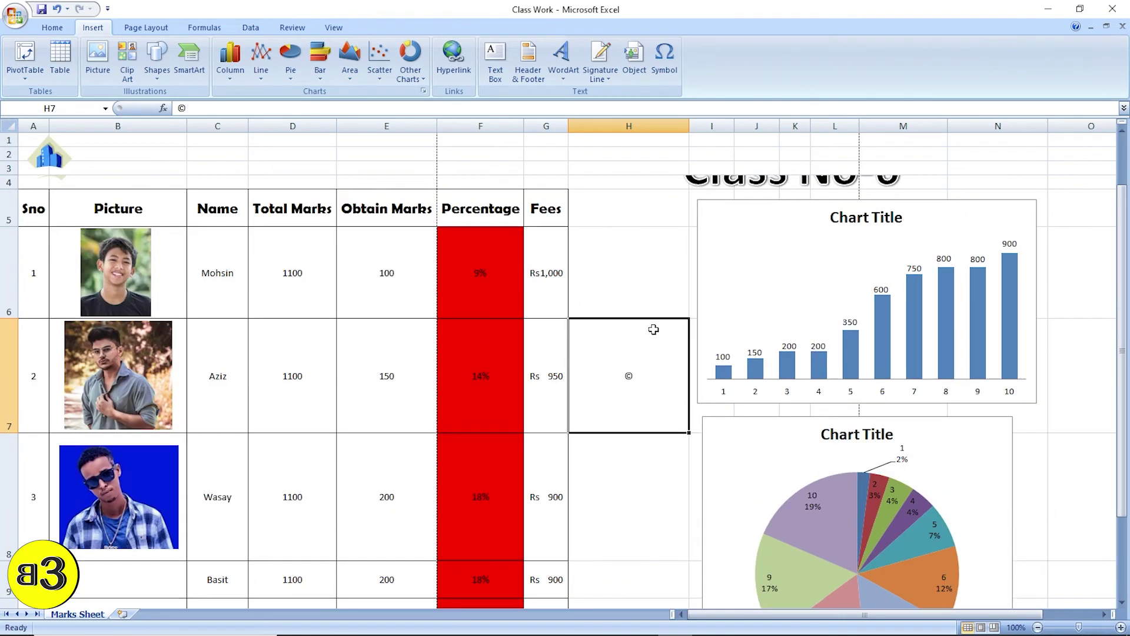
scroll(660, 352, down, 5)
scroll(660, 352, up, 4)
scroll(659, 353, down, 2)
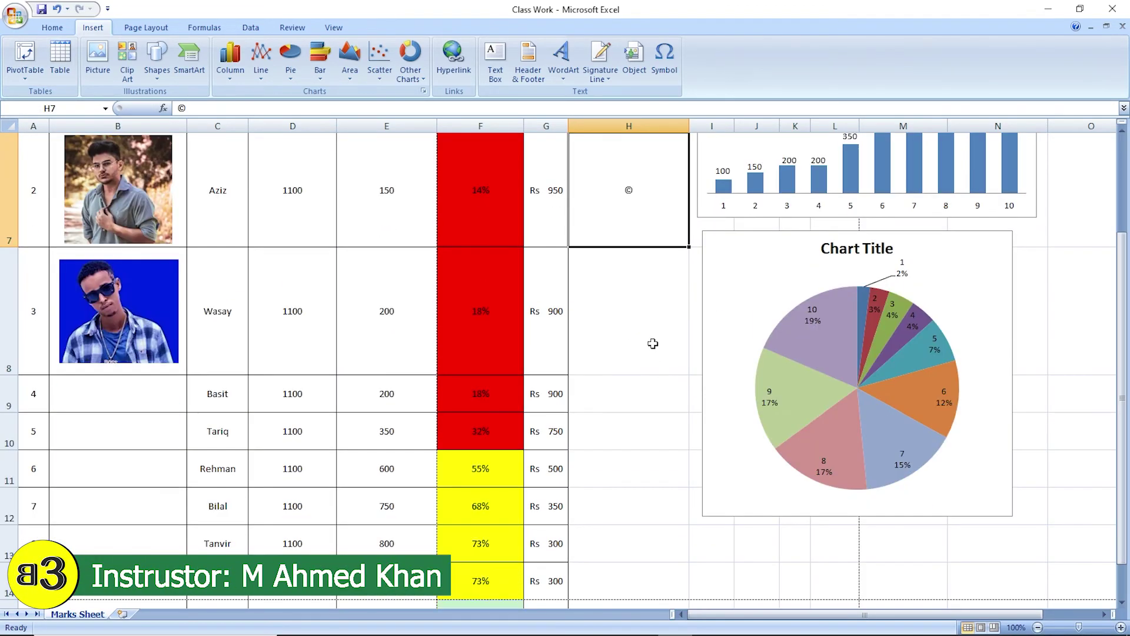
scroll(648, 336, up, 1)
scroll(646, 328, up, 1)
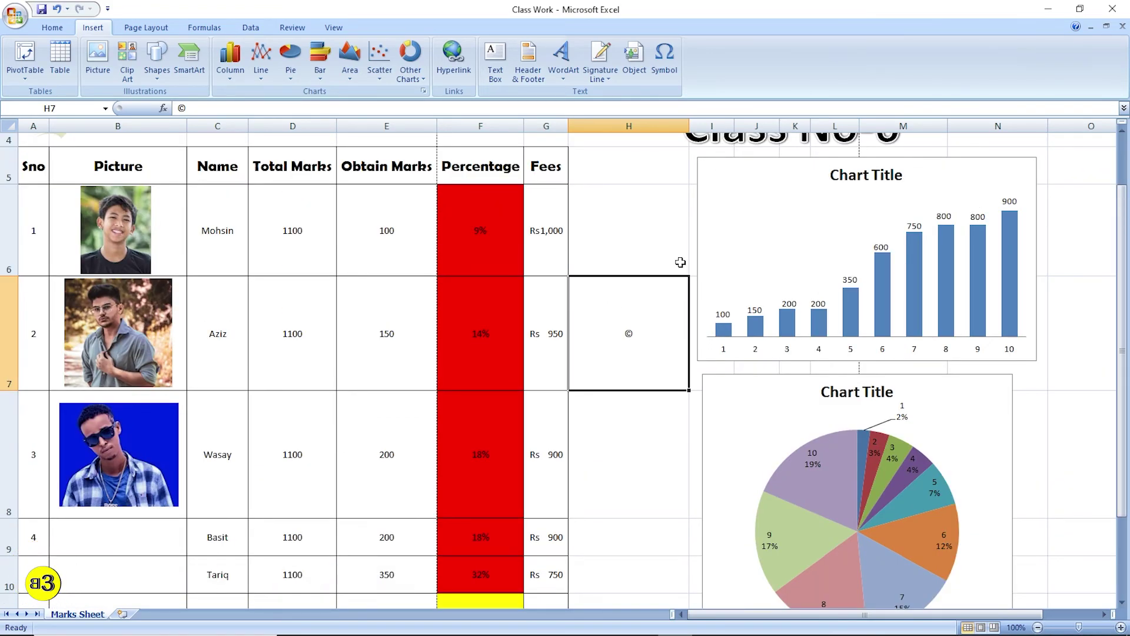
click(654, 224)
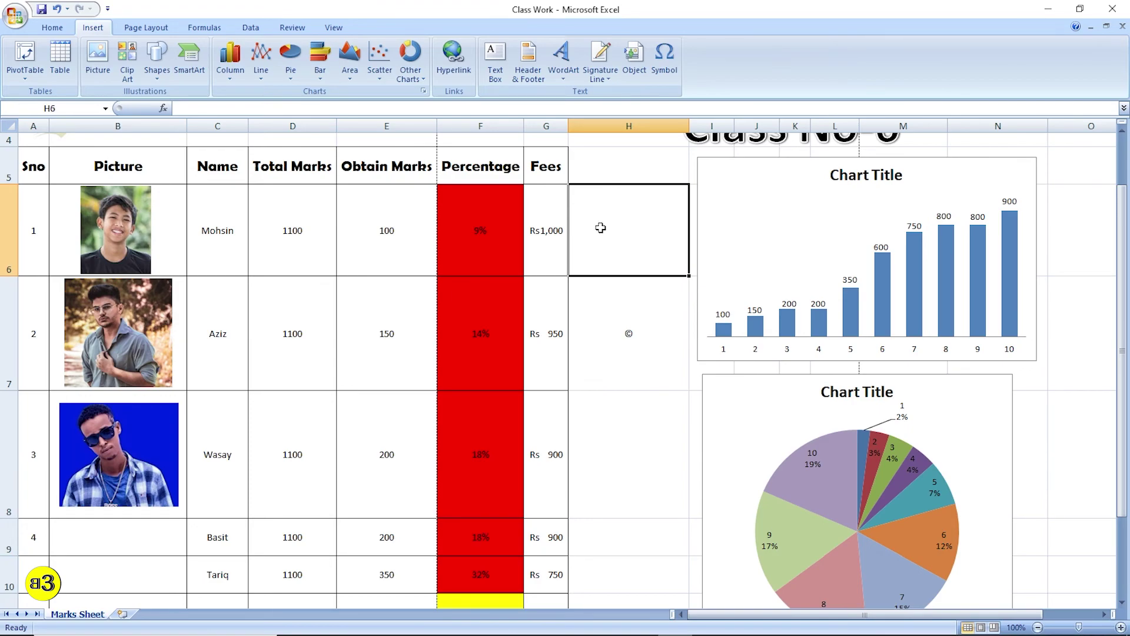
click(601, 156)
click(648, 219)
scroll(633, 194, up, 1)
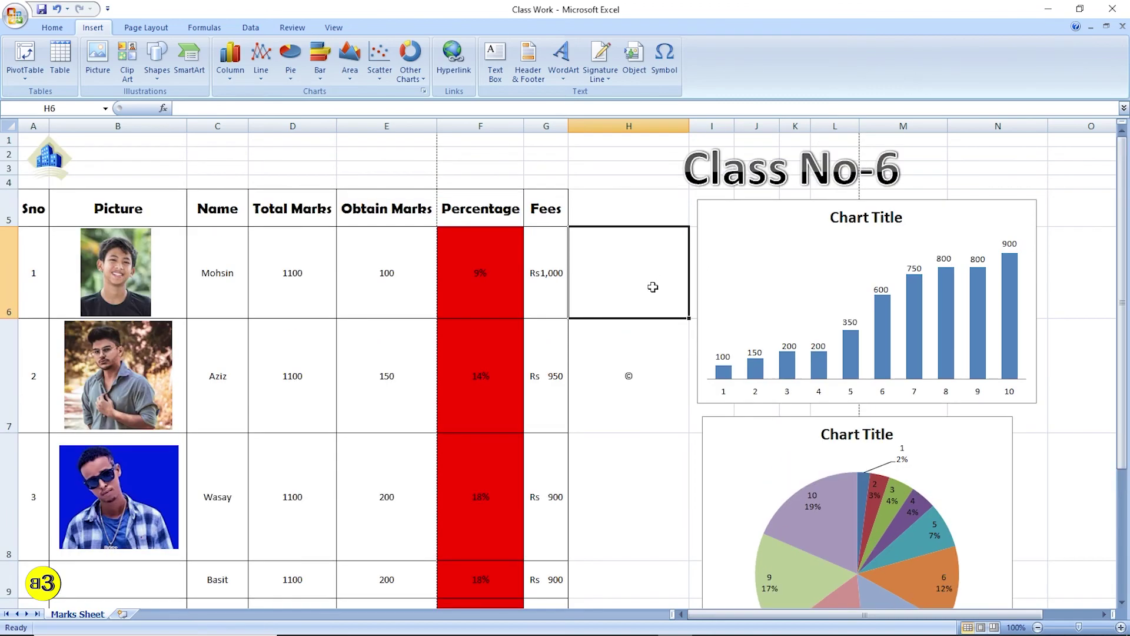